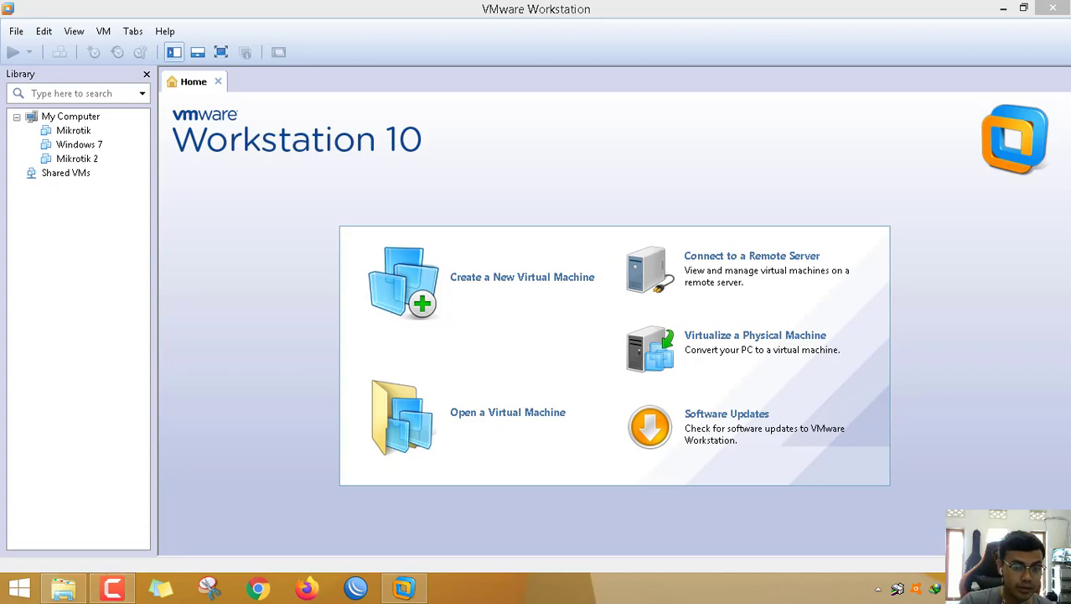
Minimise VMware Workstation with Windows+D to reveal the desktop.
{"action": "key", "text": "super+d"}
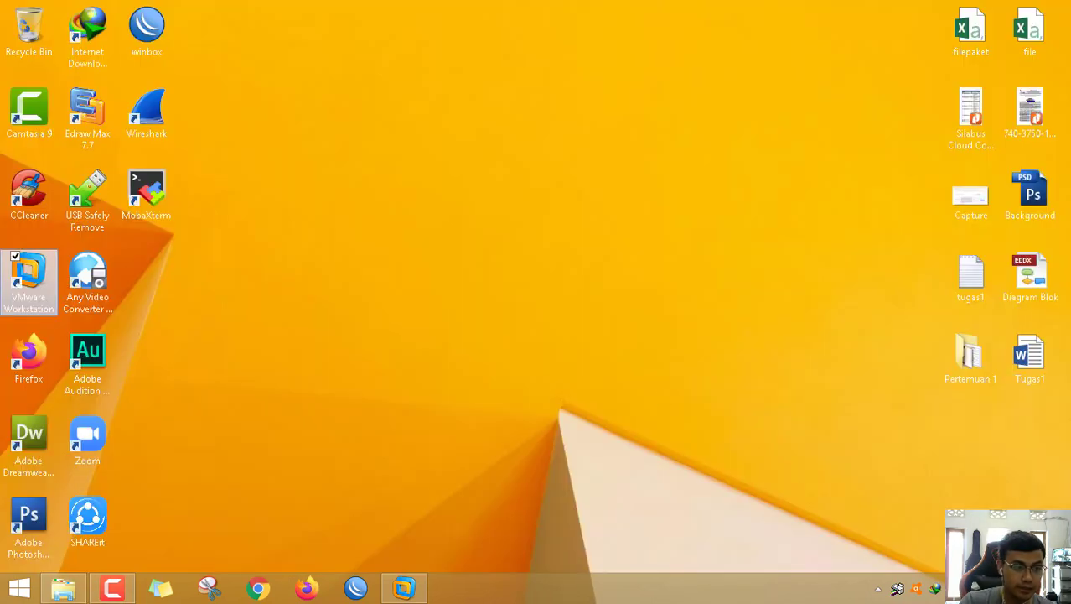
Open the Diagram Blok diagram and change the client's label from 'Win7' to 'XP'.
{"action": "double_click", "coordinate": [1030, 275]}
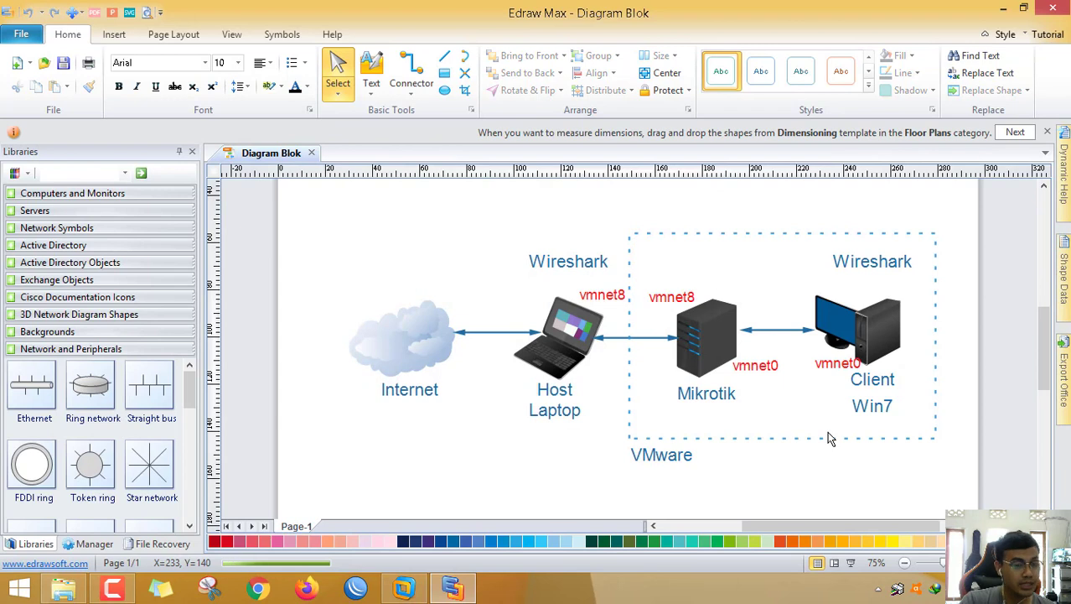
{"action": "left_click", "coordinate": [880, 415]}
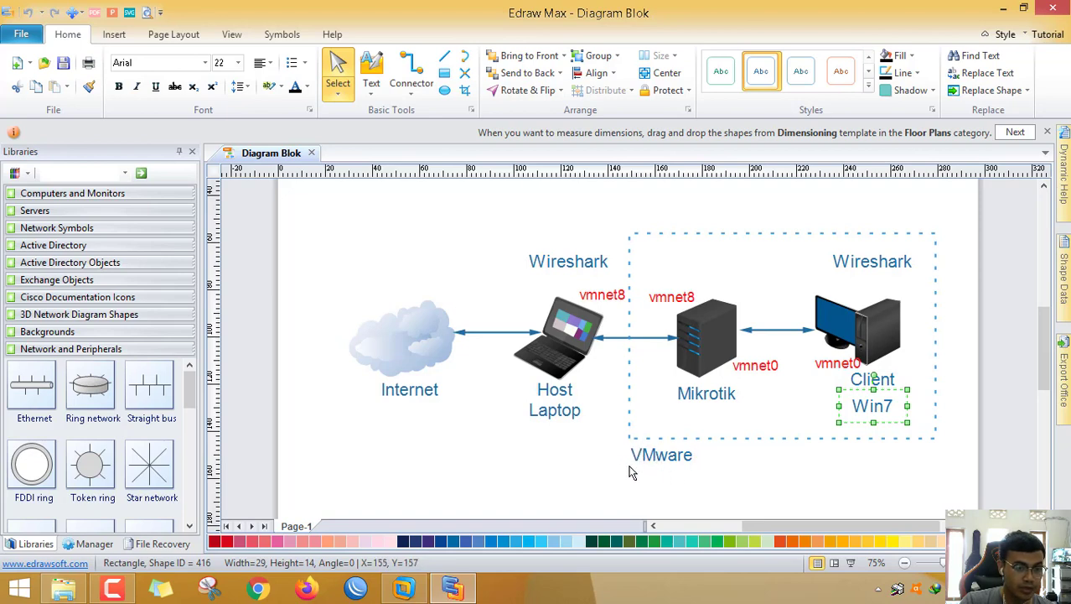
{"action": "double_click", "coordinate": [880, 408]}
{"action": "type", "text": "XP"}
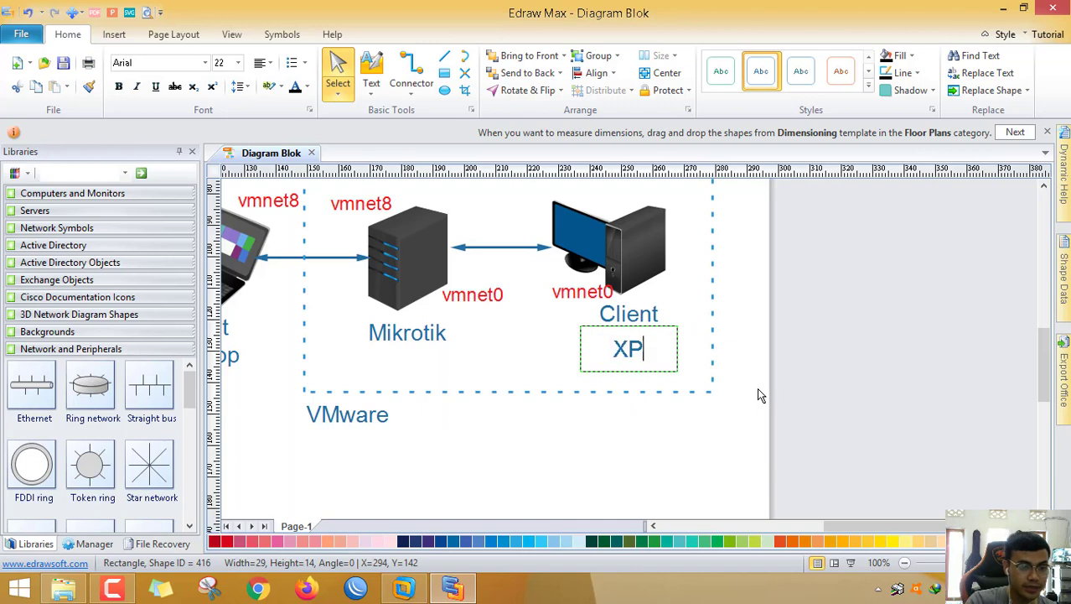
{"action": "left_click", "coordinate": [581, 460]}
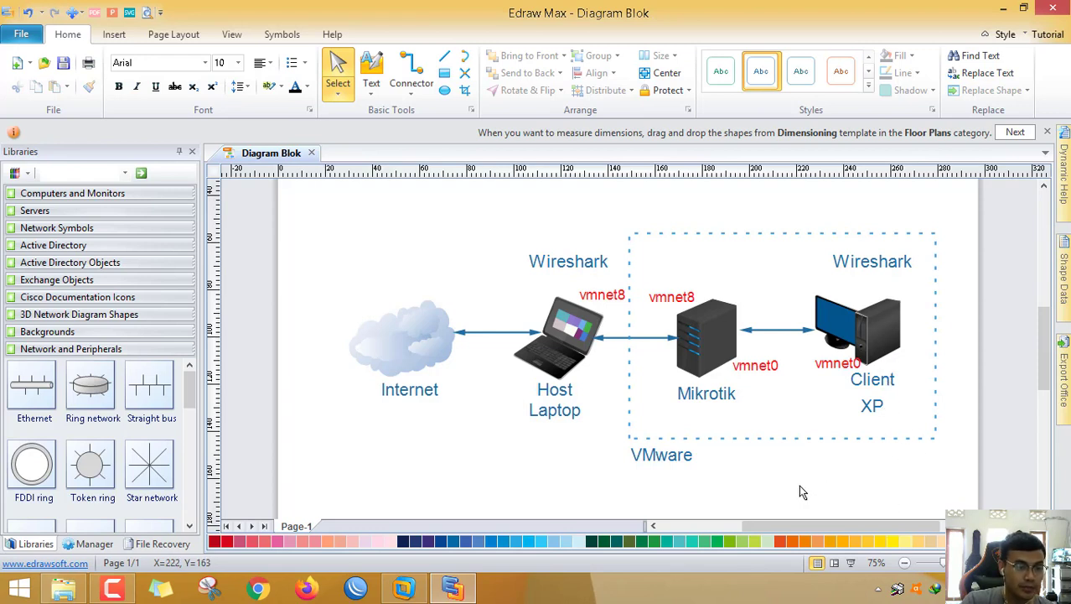
Start a Typical new virtual machine that installs from the OS XP disc image.
{"action": "left_click", "coordinate": [406, 589]}
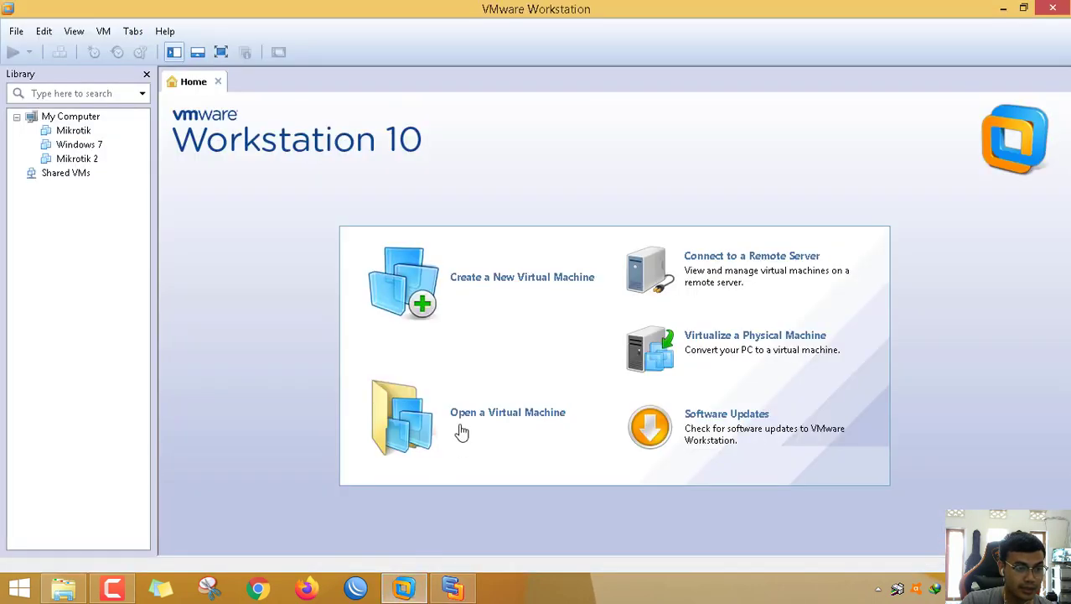
{"action": "left_click", "coordinate": [510, 286]}
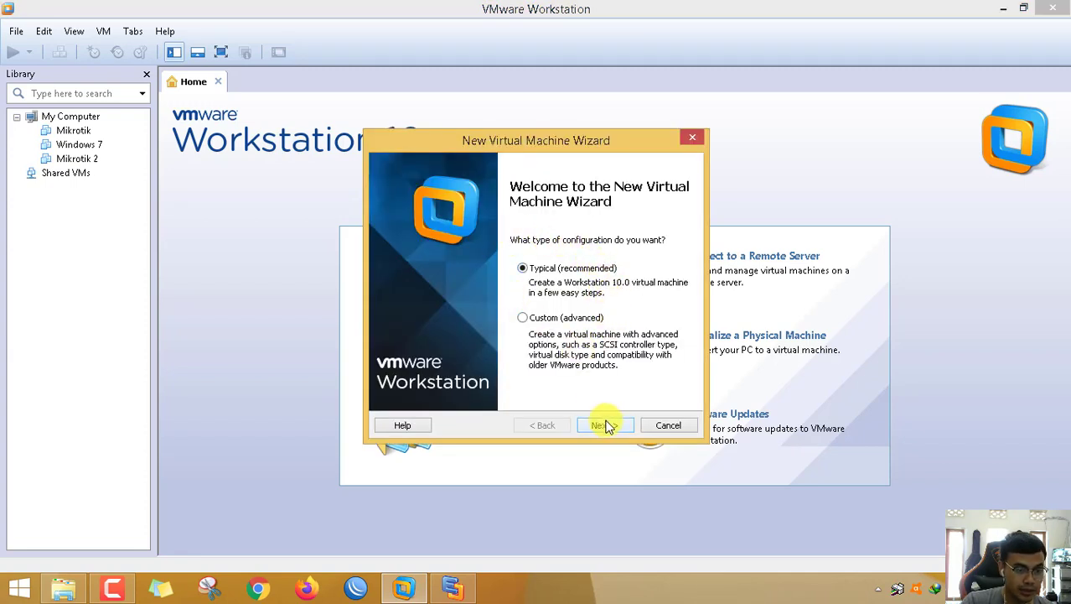
{"action": "left_click", "coordinate": [608, 425]}
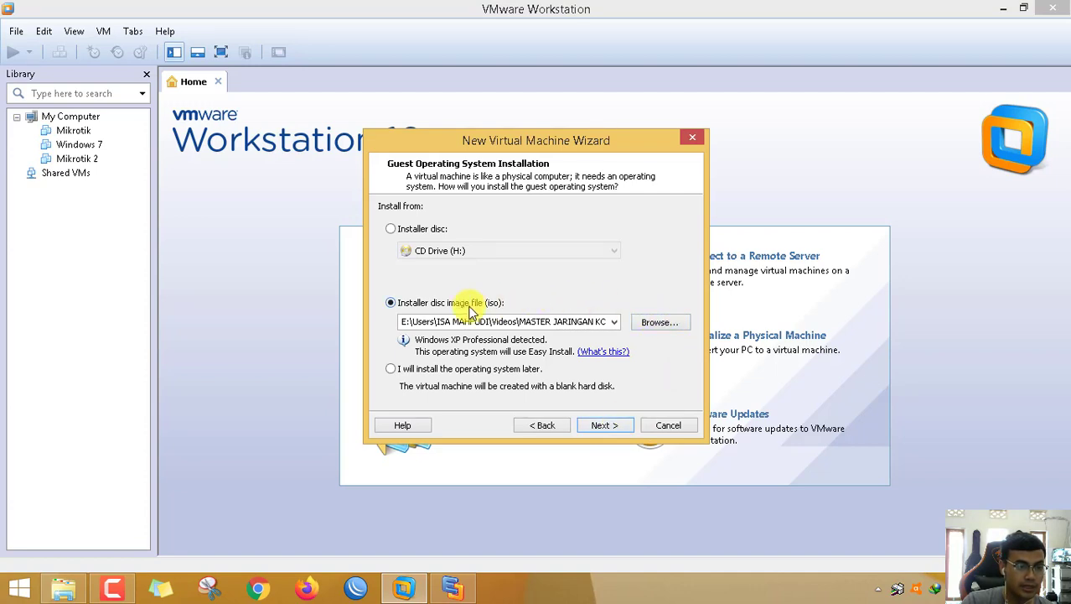
{"action": "left_click", "coordinate": [679, 326]}
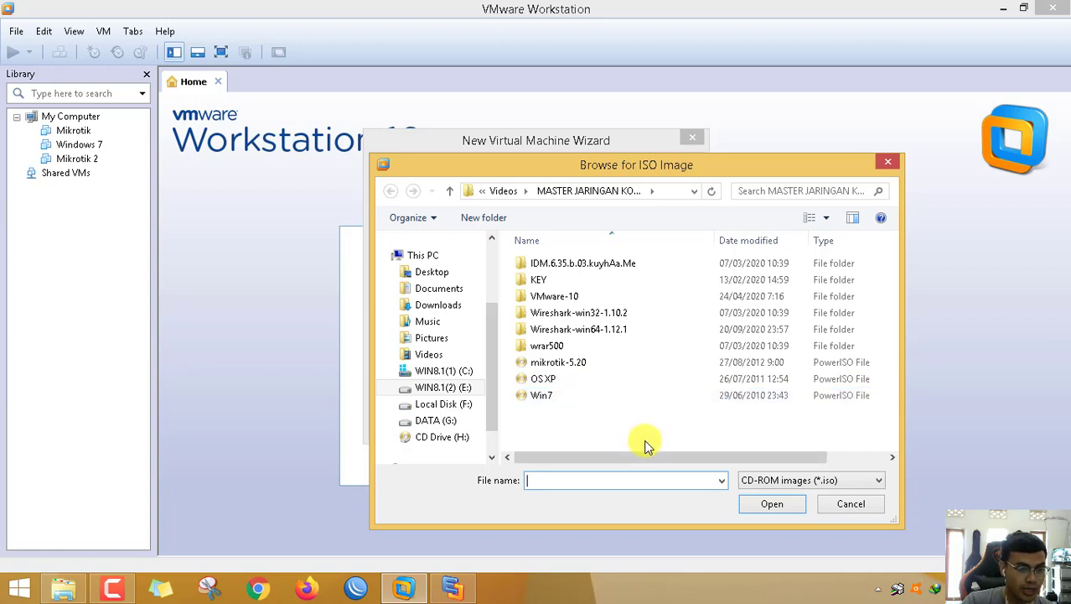
{"action": "left_click", "coordinate": [579, 381]}
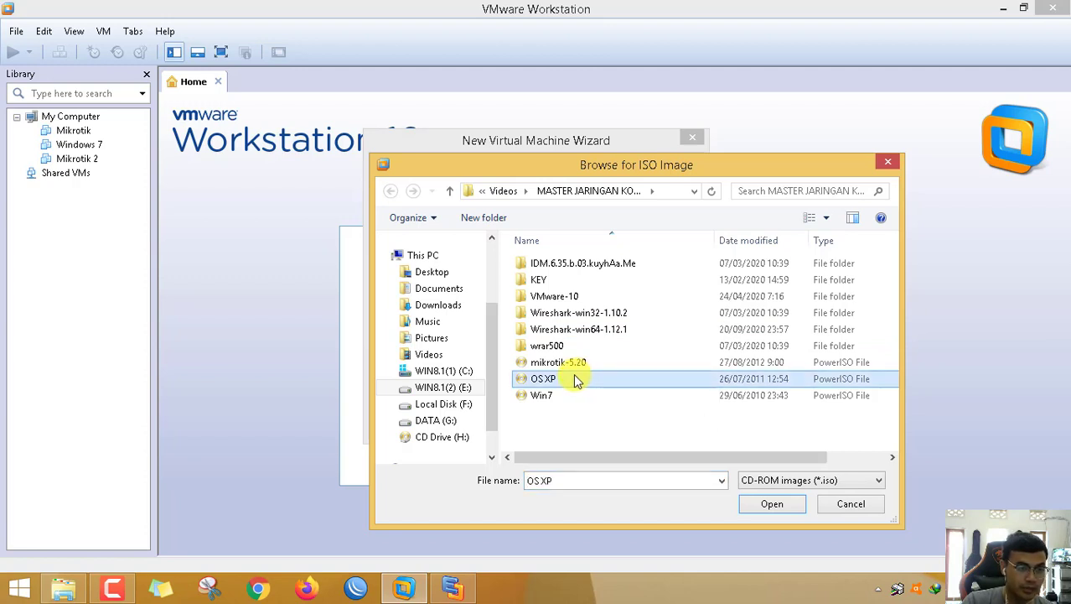
{"action": "left_click", "coordinate": [784, 507]}
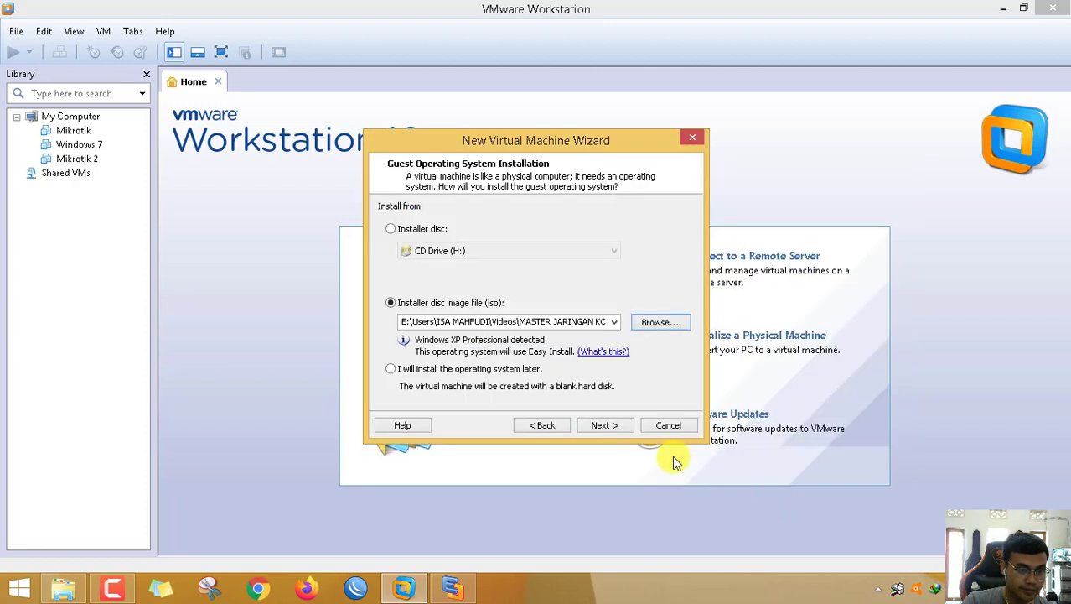
Enter the Windows XP product key, check the full name field, and continue.
{"action": "left_click", "coordinate": [600, 425]}
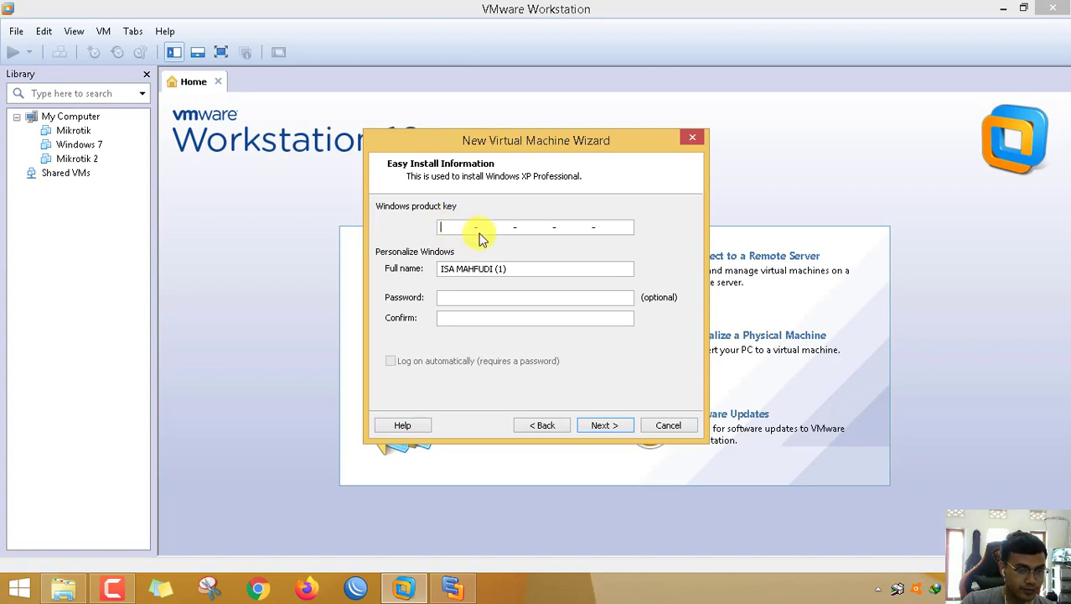
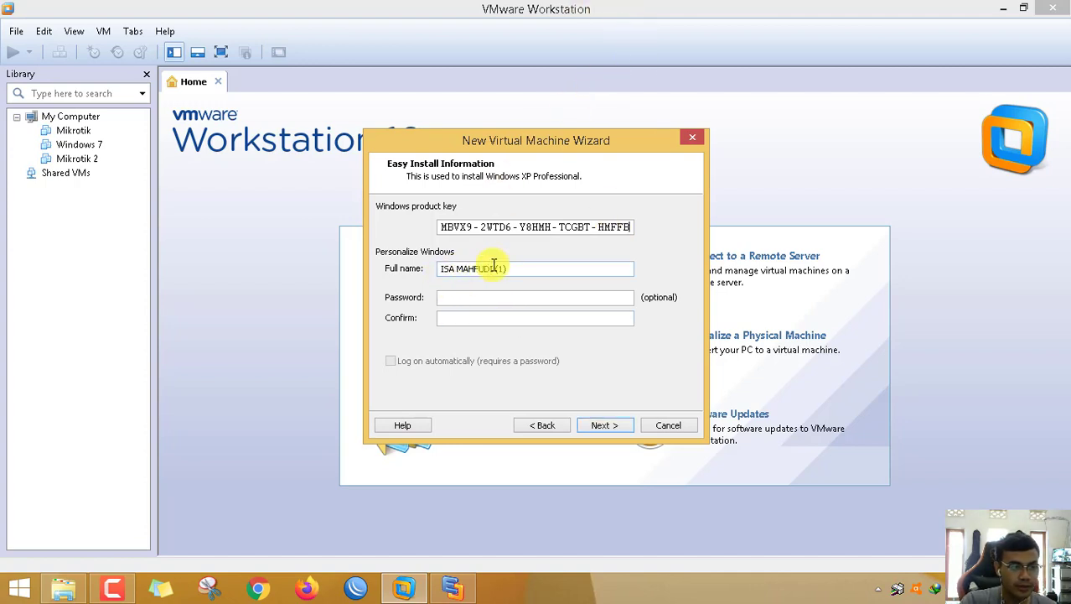
{"action": "left_click", "coordinate": [525, 271]}
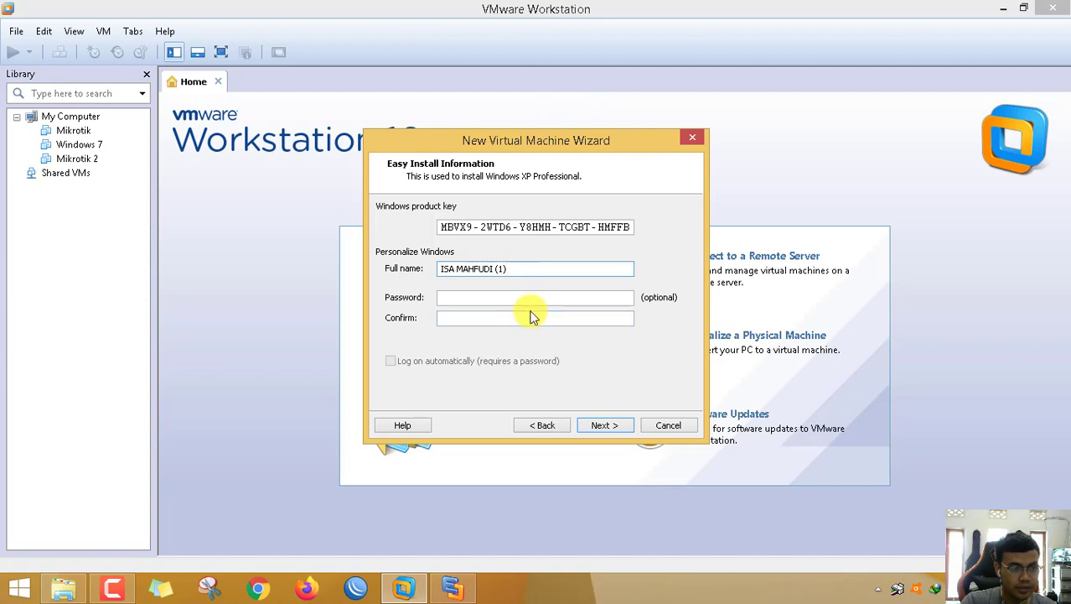
{"action": "left_click_drag", "start_coordinate": [521, 270], "coordinate": [438, 275]}
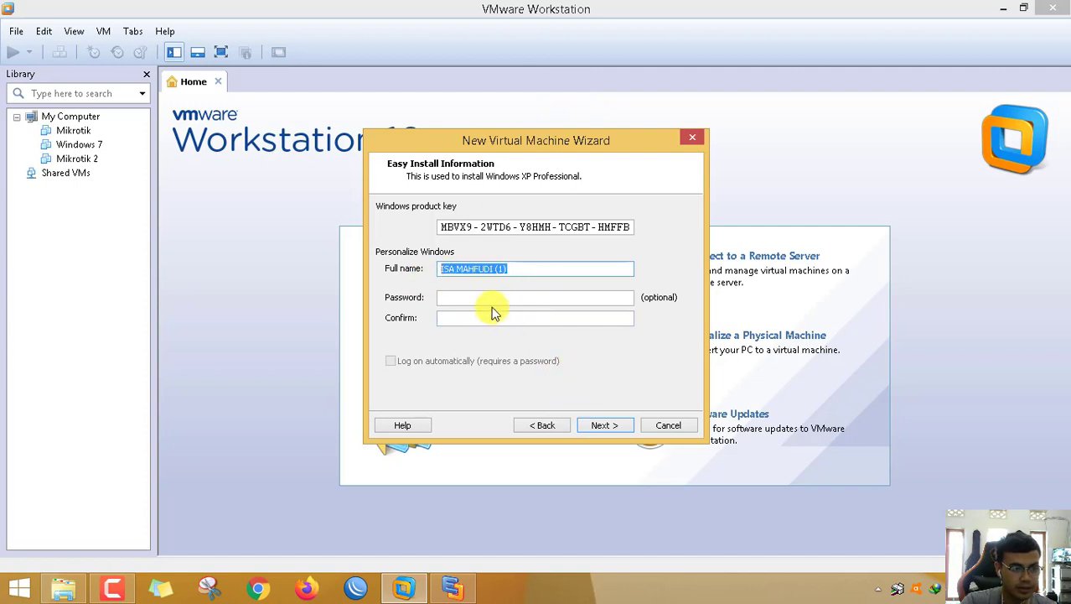
{"action": "left_click", "coordinate": [602, 425]}
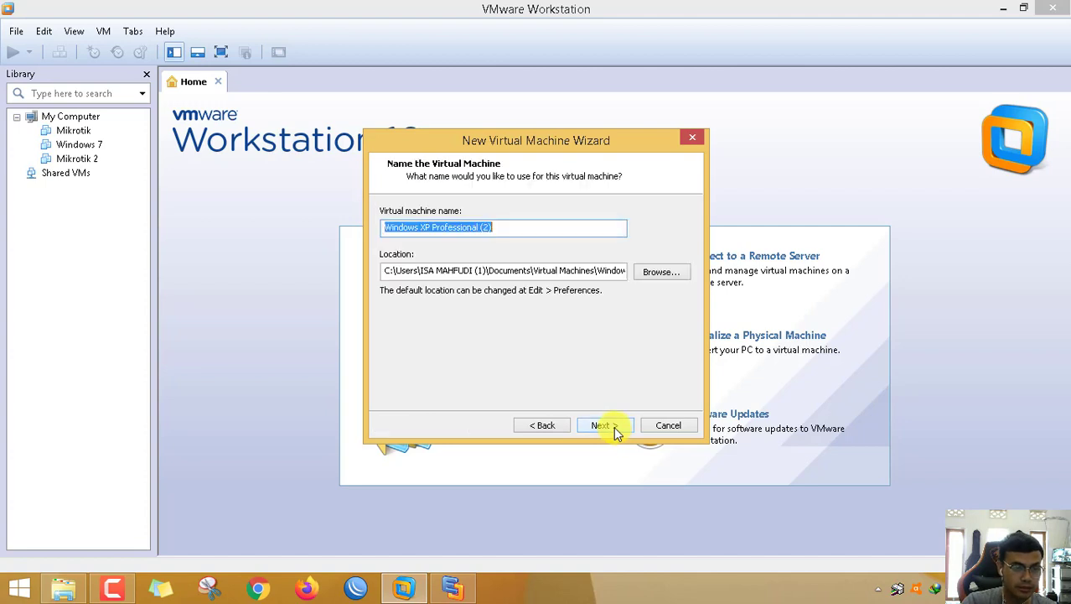
Keep the default VM name, set a 6 GB disk stored as a single file, and open Customize Hardware.
{"action": "left_click", "coordinate": [518, 234]}
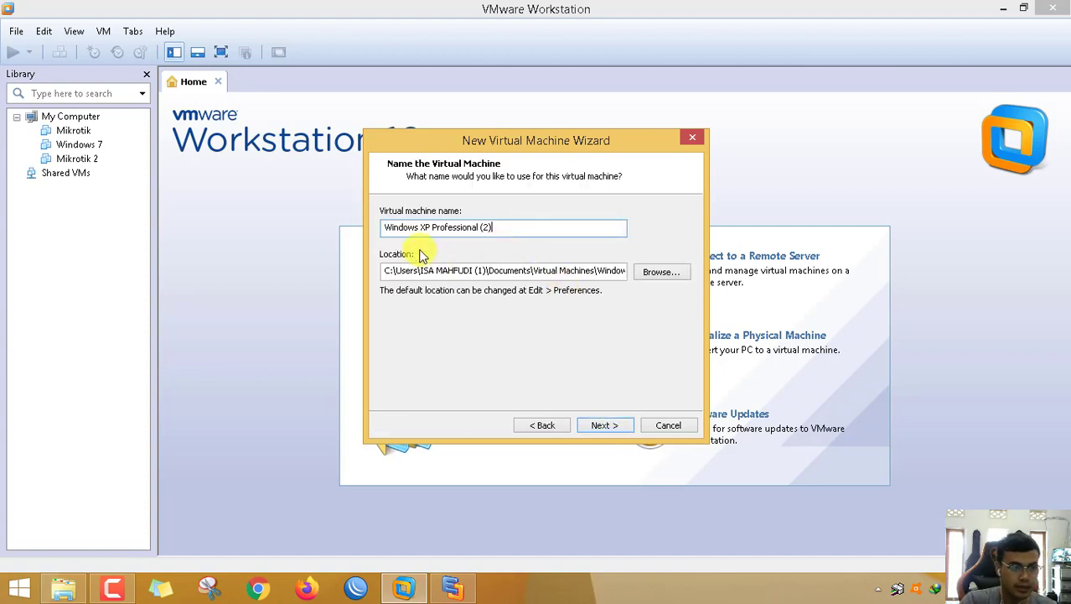
{"action": "left_click", "coordinate": [614, 425]}
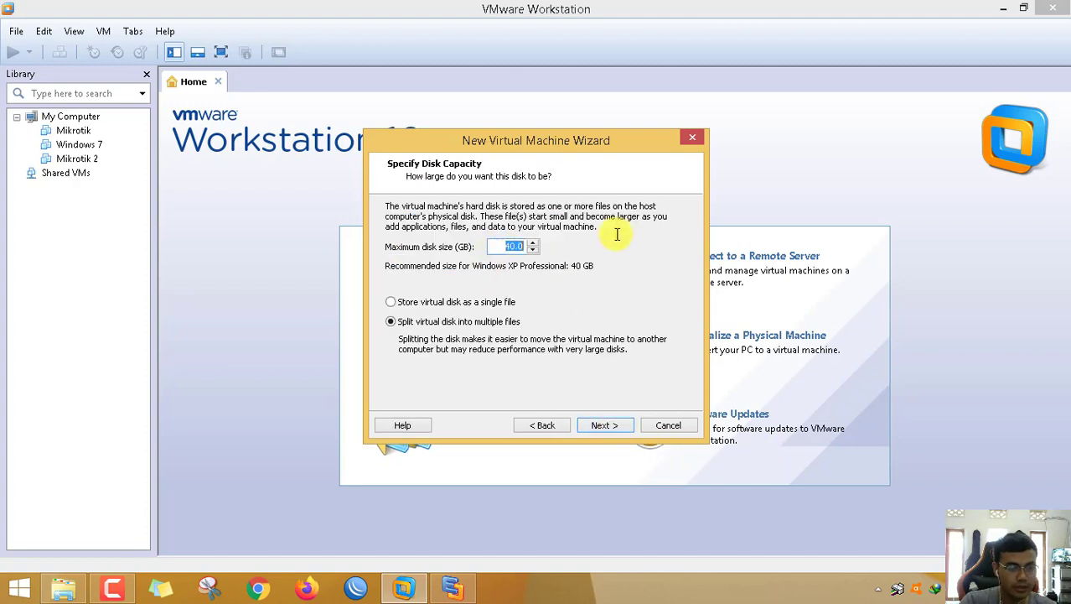
{"action": "type", "text": "6"}
{"action": "left_click", "coordinate": [481, 303]}
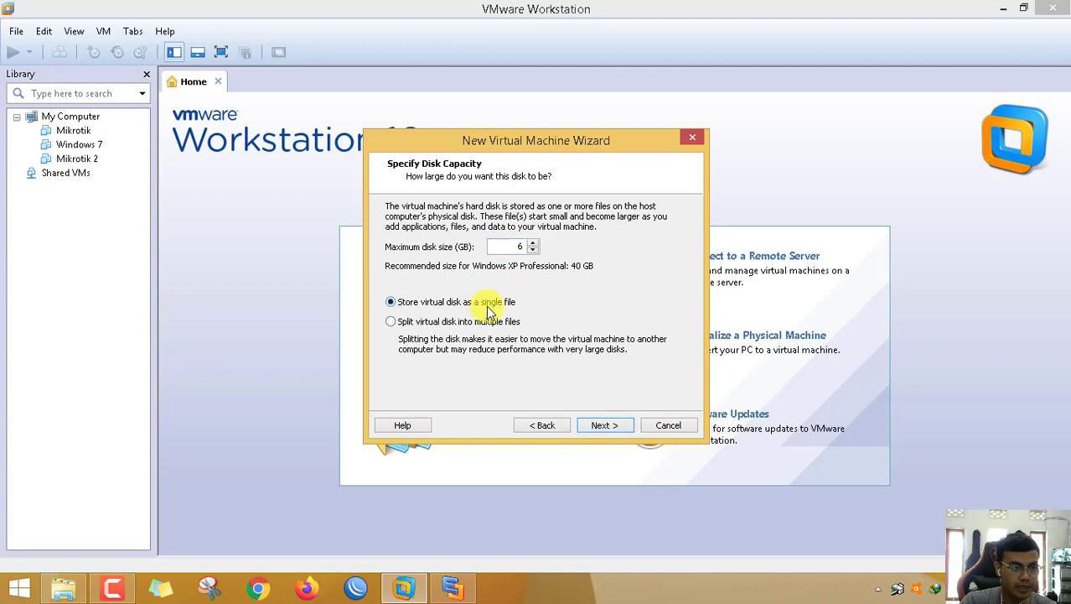
{"action": "left_click", "coordinate": [614, 426]}
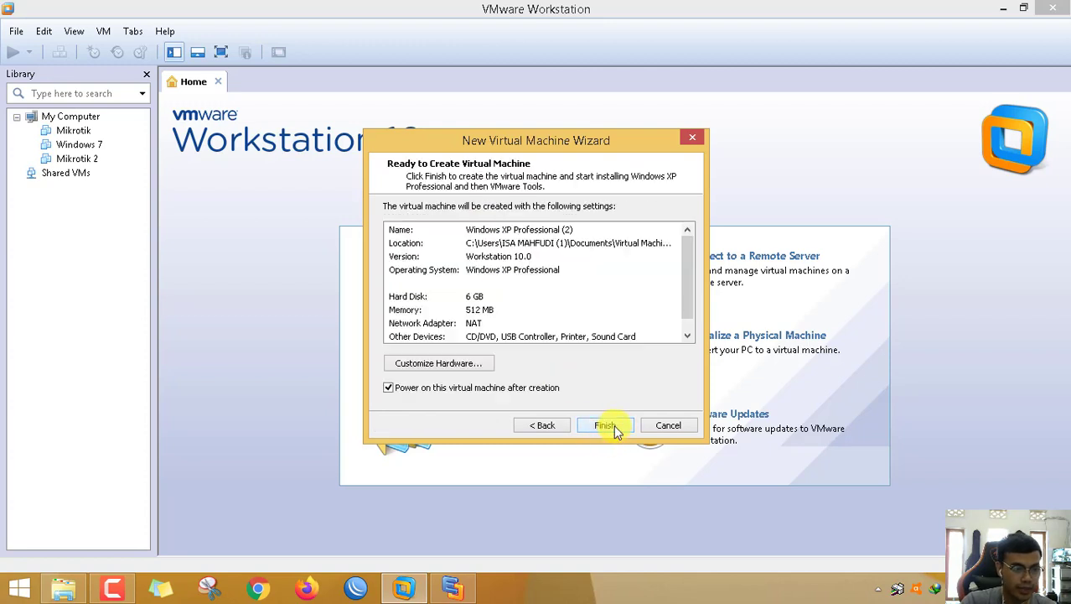
{"action": "left_click", "coordinate": [471, 367]}
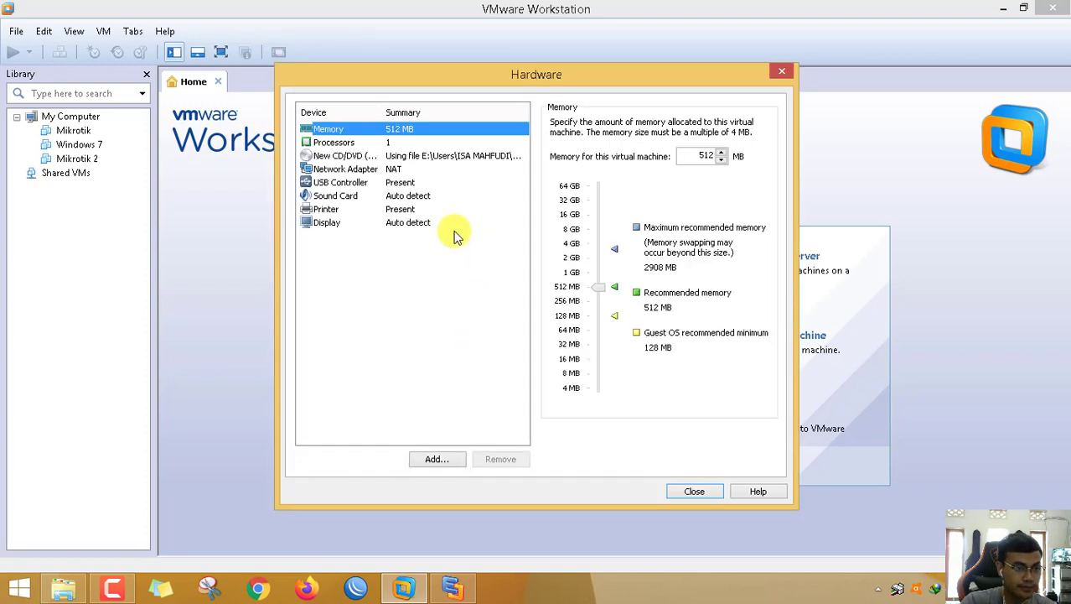
Set memory to 200 MB, connect the network adapter to Custom: VMnet0, and finish the wizard.
{"action": "double_click", "coordinate": [694, 156]}
{"action": "type", "text": "2"}
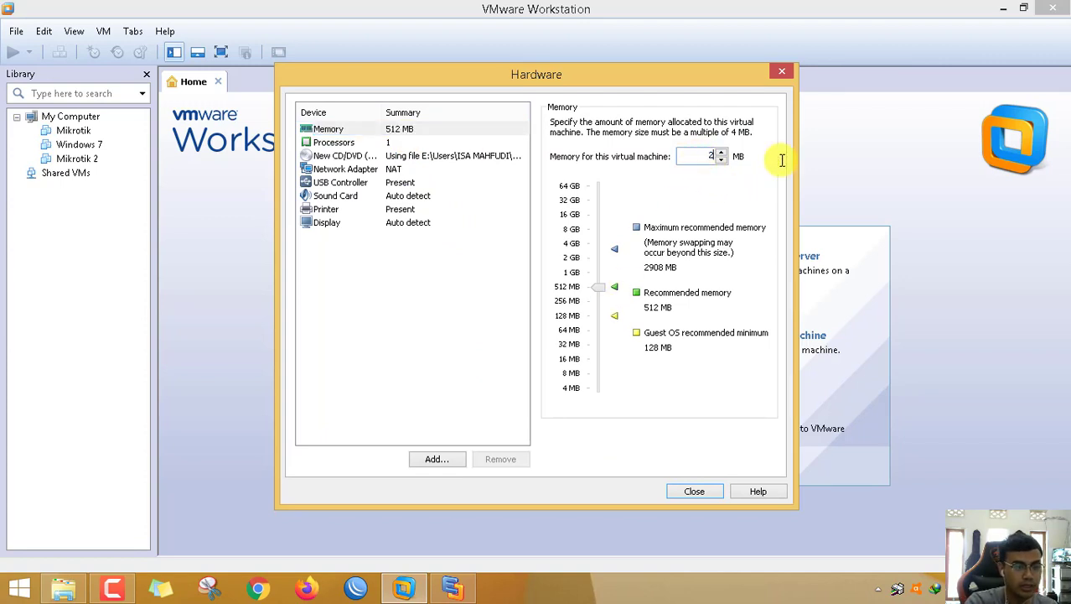
{"action": "type", "text": "00"}
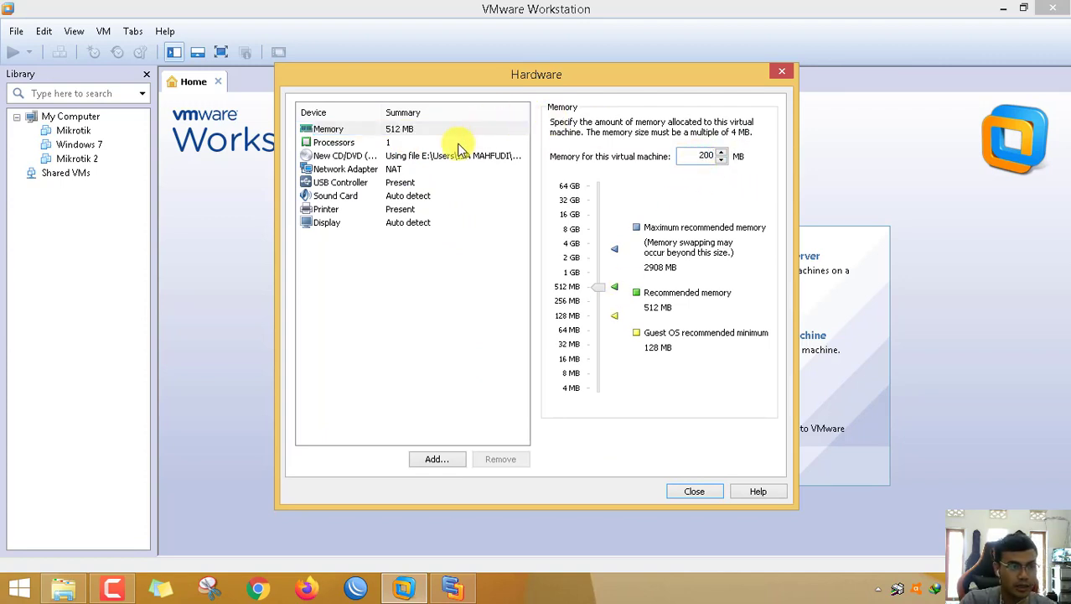
{"action": "left_click", "coordinate": [407, 169]}
{"action": "left_click", "coordinate": [586, 254]}
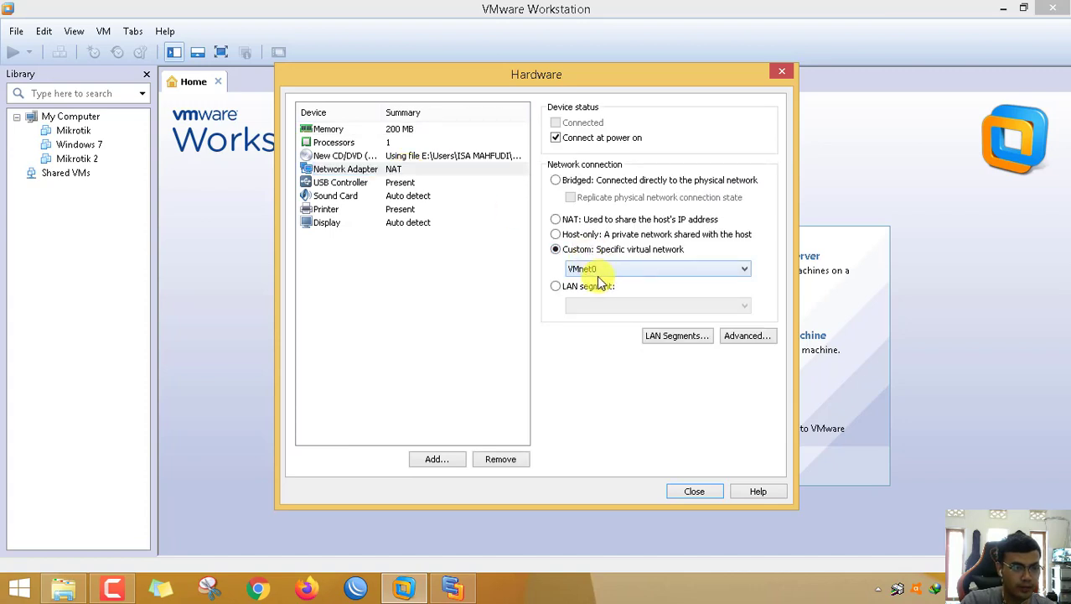
{"action": "left_click", "coordinate": [707, 493]}
{"action": "left_click", "coordinate": [605, 425]}
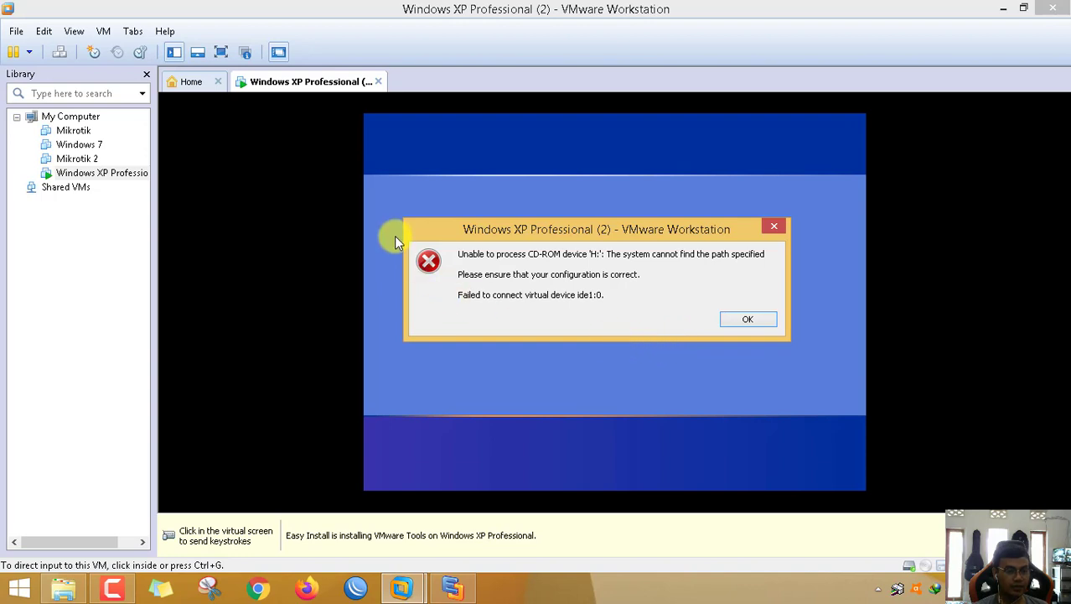
Dismiss the 'Unable to process CD-ROM device' error while Windows XP boots.
{"action": "left_click", "coordinate": [749, 319]}
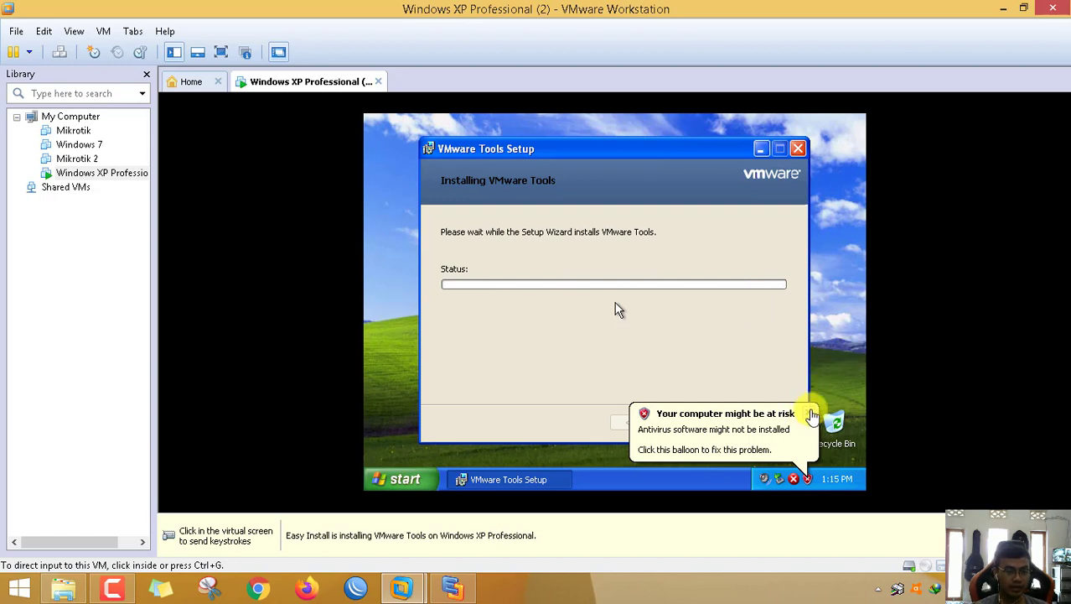
Move the VMware Tools Setup window aside and close the antivirus, display and XP tour balloons.
{"action": "left_click", "coordinate": [811, 404]}
{"action": "left_click", "coordinate": [809, 411]}
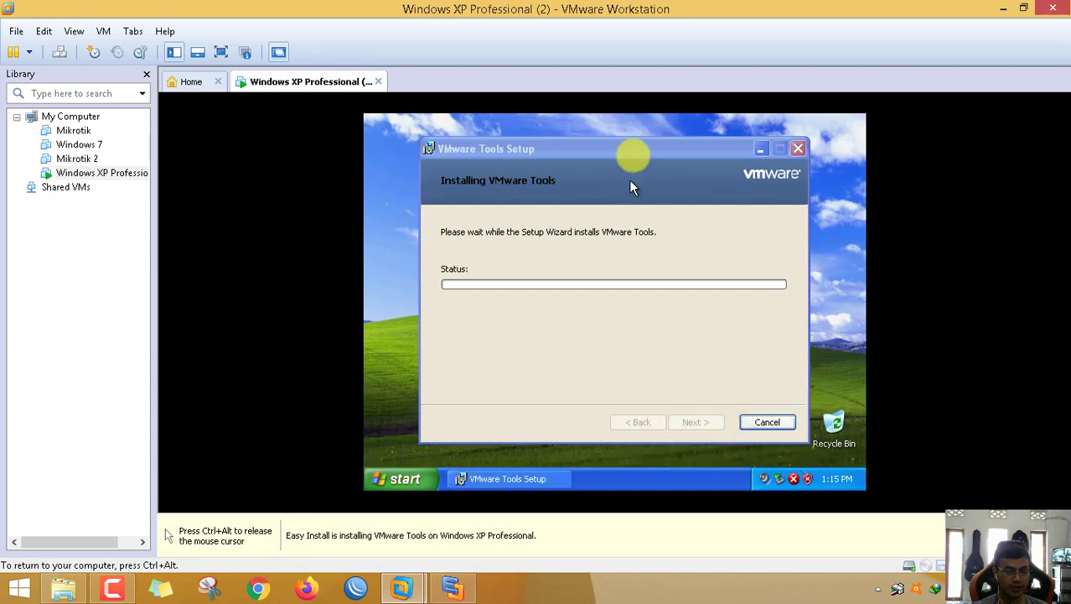
{"action": "left_click_drag", "start_coordinate": [651, 154], "coordinate": [623, 141]}
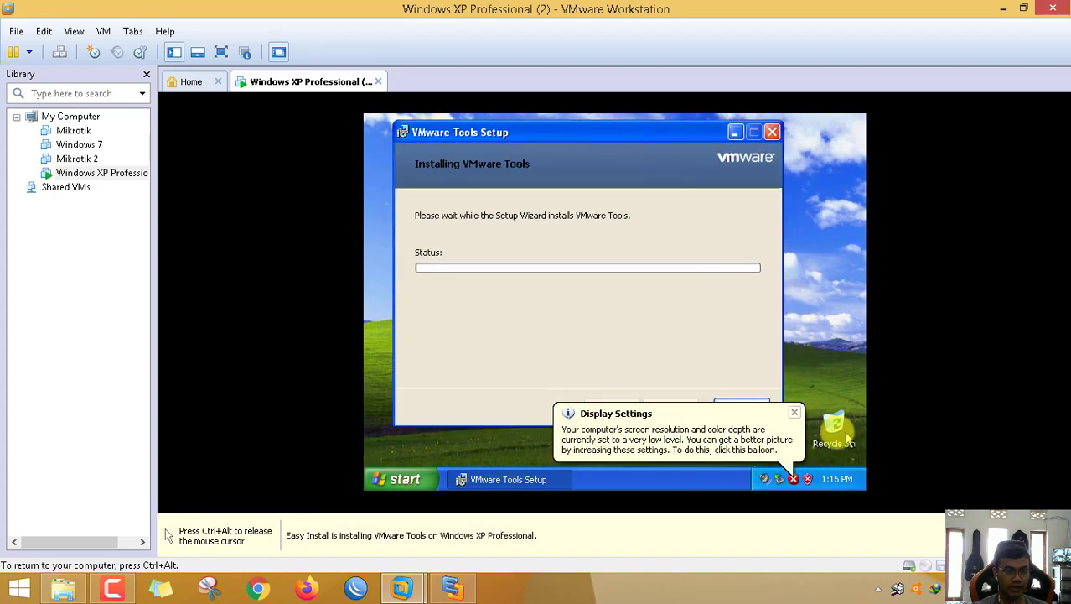
{"action": "left_click", "coordinate": [794, 411]}
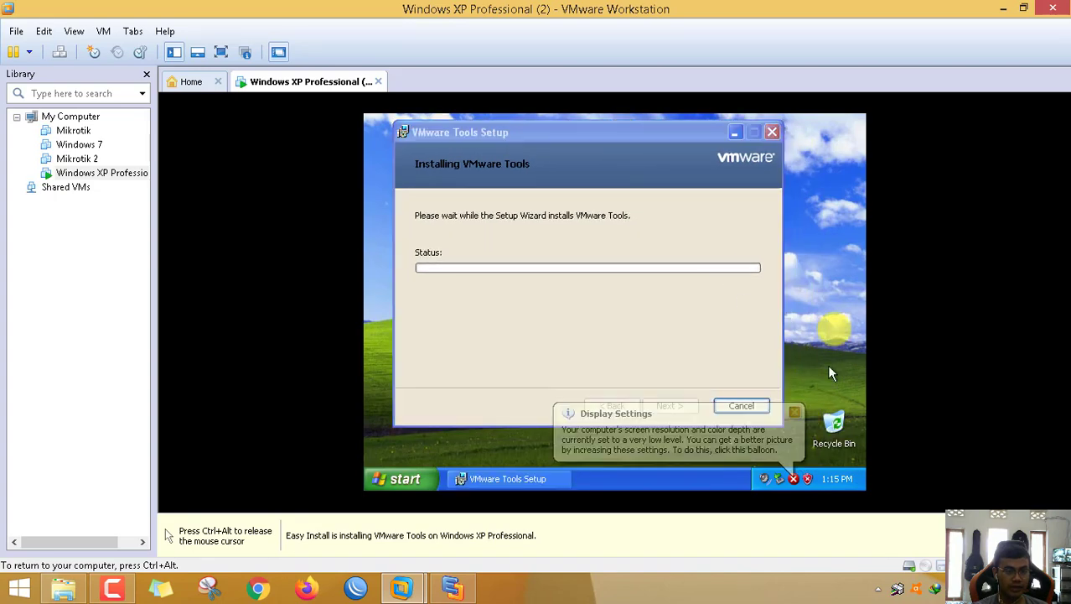
{"action": "left_click", "coordinate": [810, 406]}
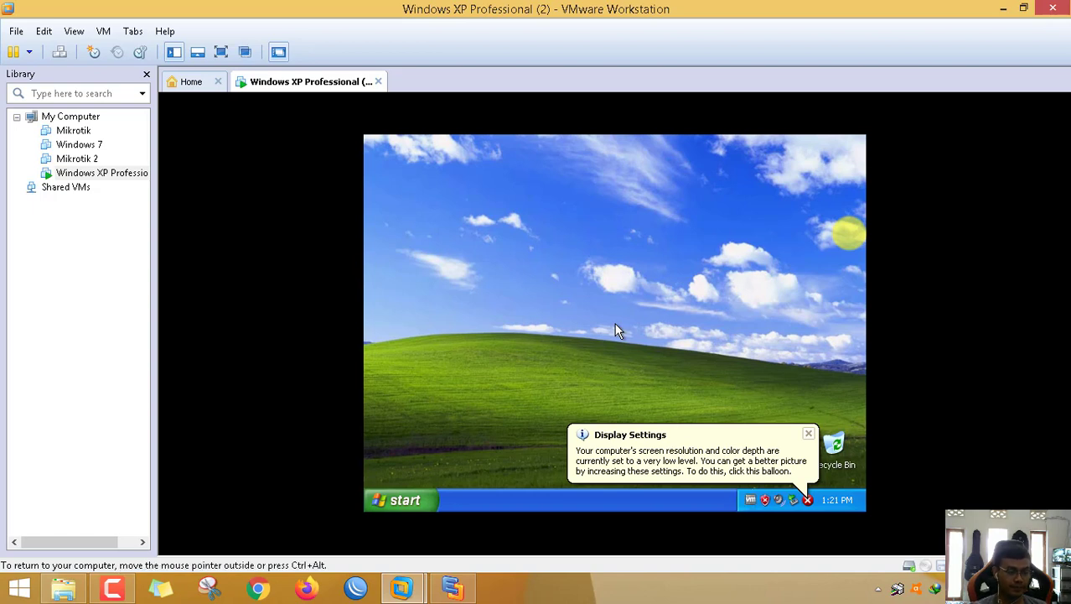
{"action": "left_click", "coordinate": [808, 433]}
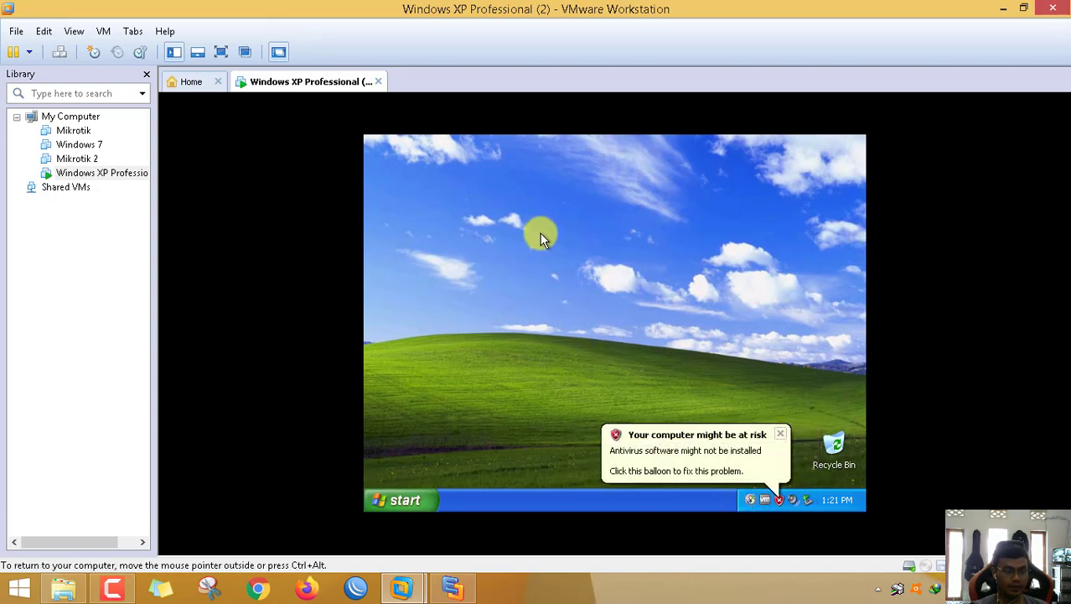
Switch the XP guest to full screen and refresh its desktop twice.
{"action": "left_click", "coordinate": [222, 53]}
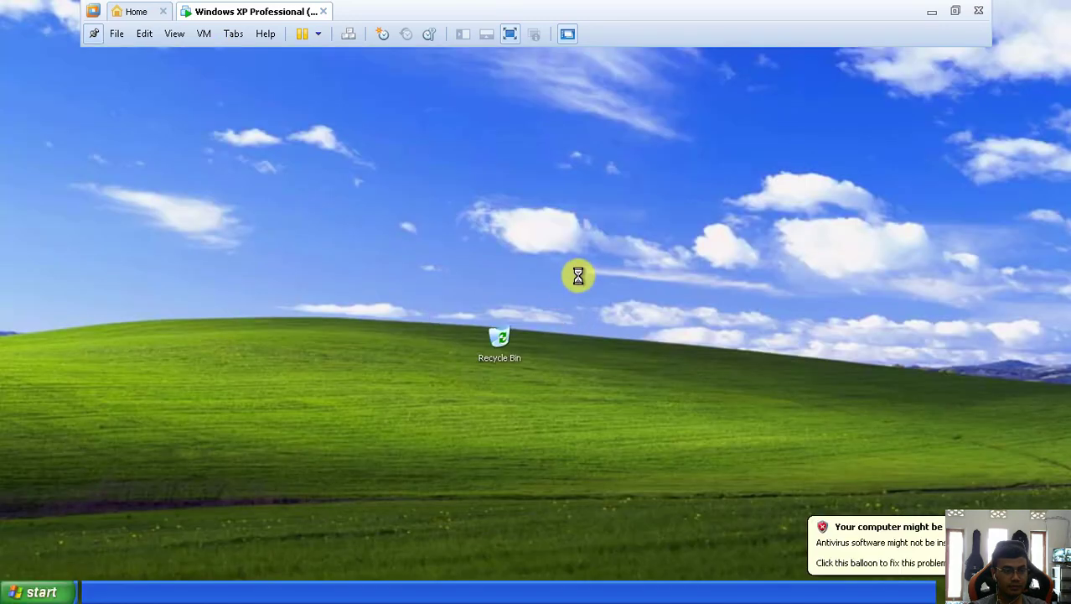
{"action": "right_click", "coordinate": [579, 274]}
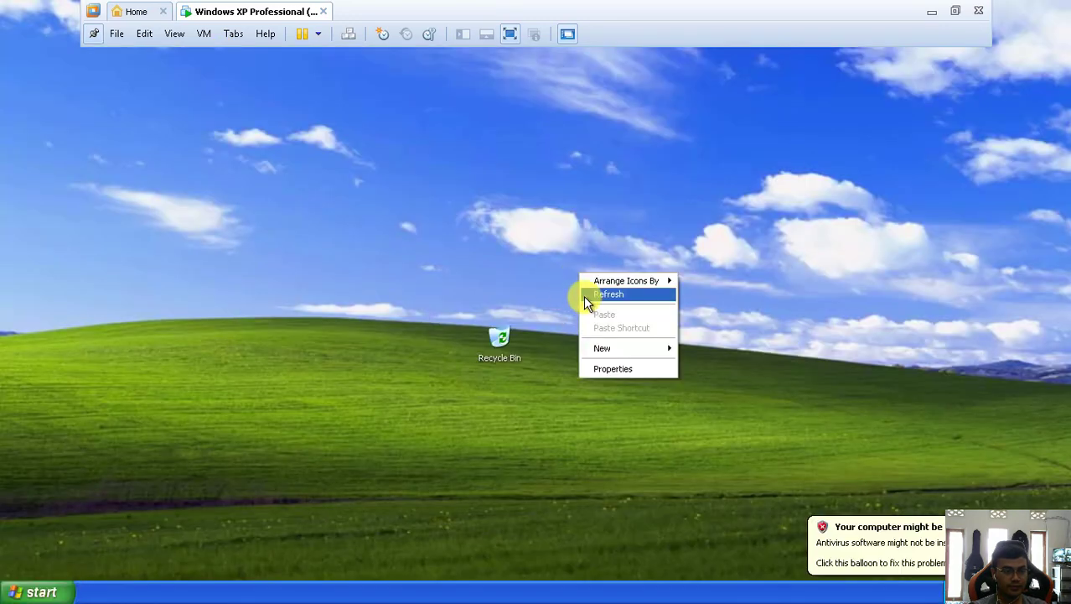
{"action": "left_click", "coordinate": [584, 295]}
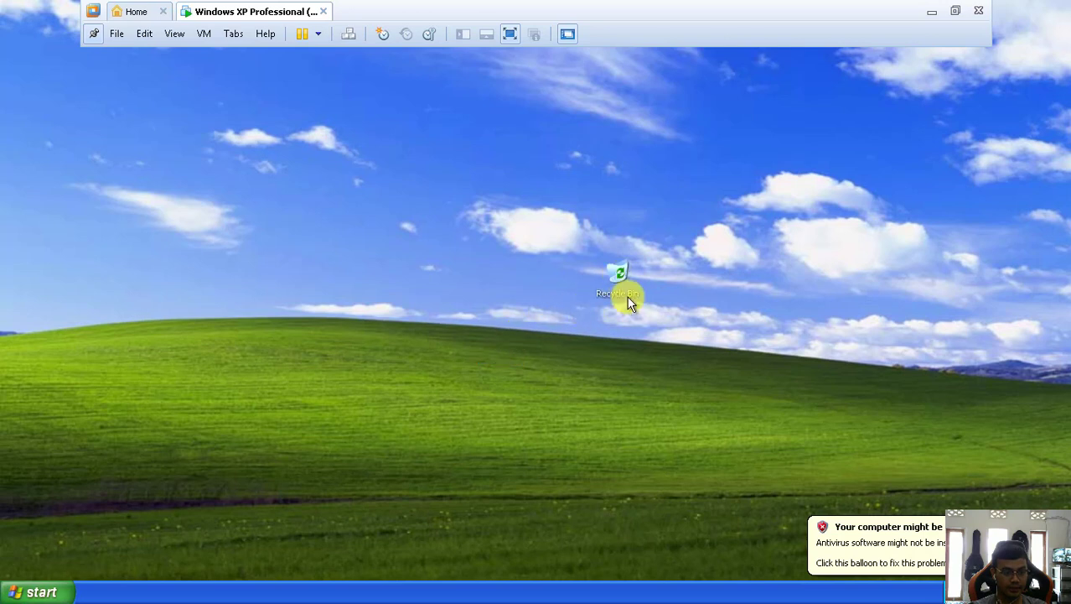
{"action": "right_click", "coordinate": [406, 373]}
{"action": "left_click", "coordinate": [431, 393]}
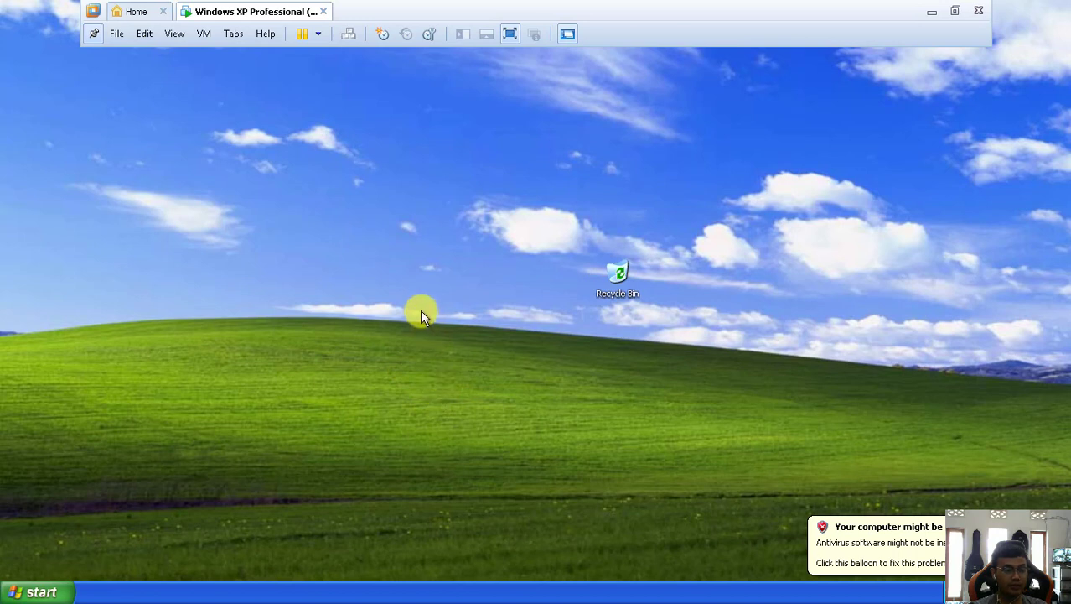
Open Performance Options from My Computer's Advanced system properties in the XP guest.
{"action": "left_click", "coordinate": [37, 592]}
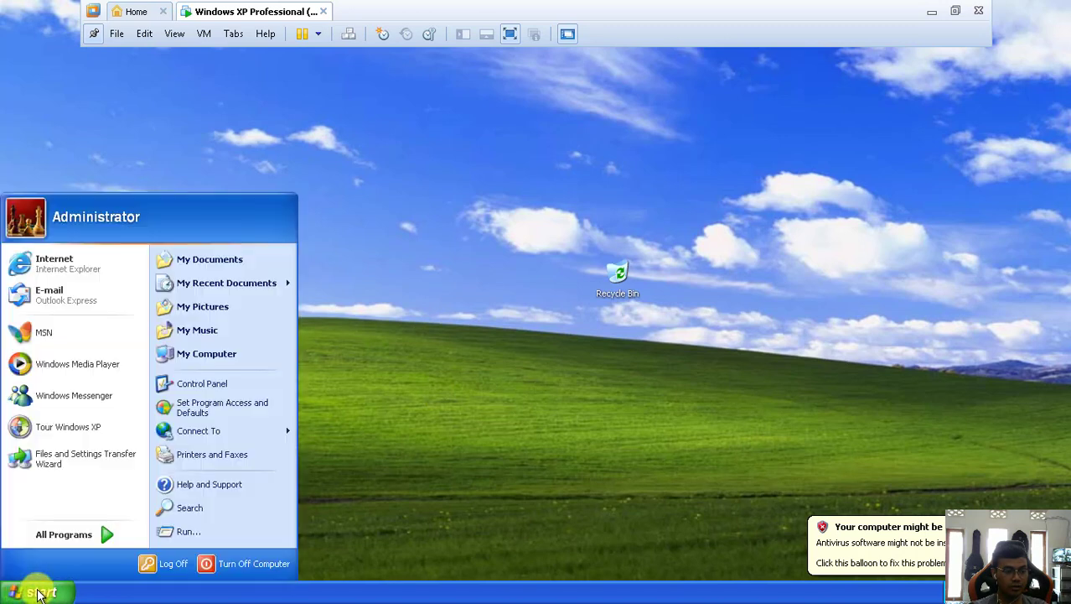
{"action": "right_click", "coordinate": [225, 357]}
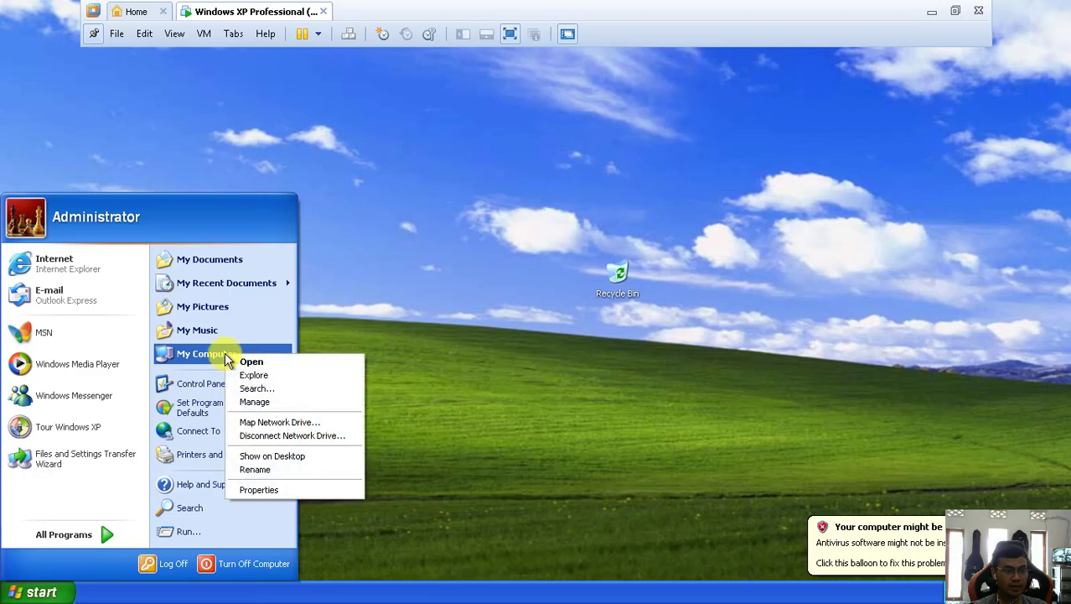
{"action": "left_click", "coordinate": [310, 495]}
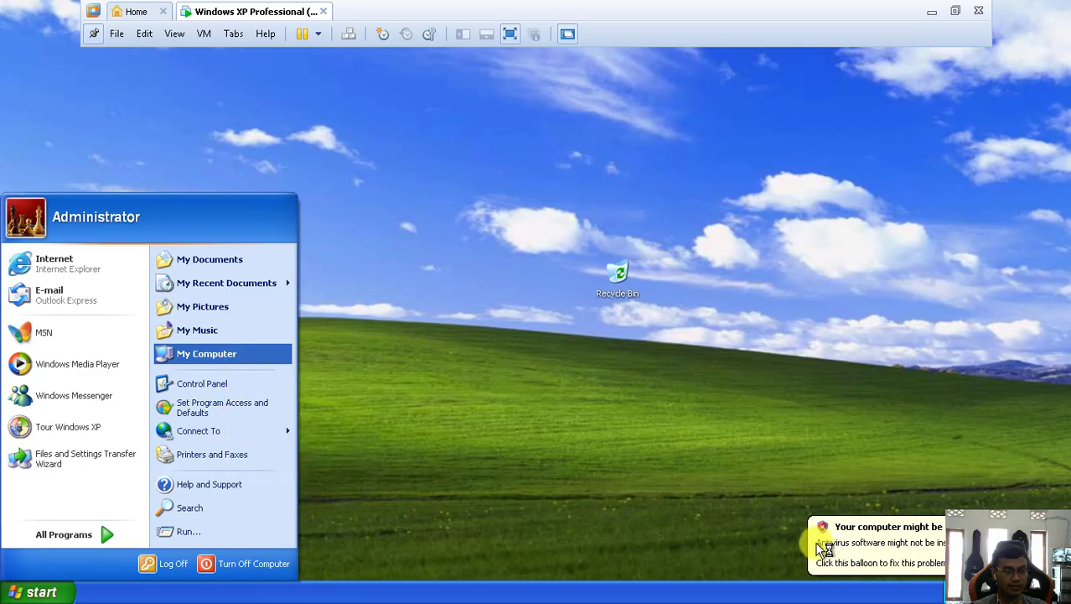
{"action": "left_click", "coordinate": [332, 123]}
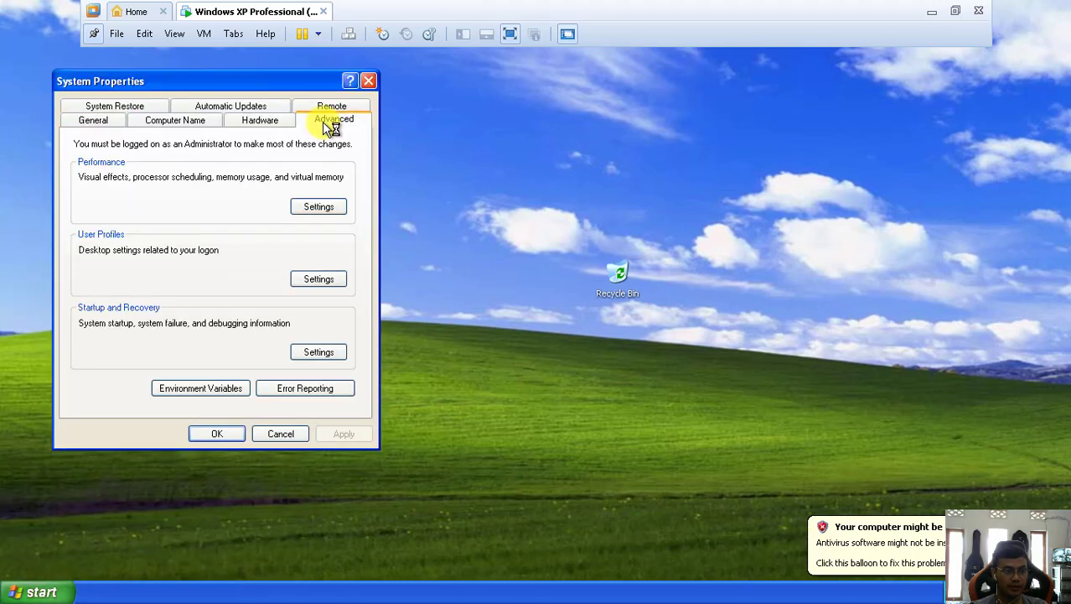
{"action": "left_click", "coordinate": [327, 210]}
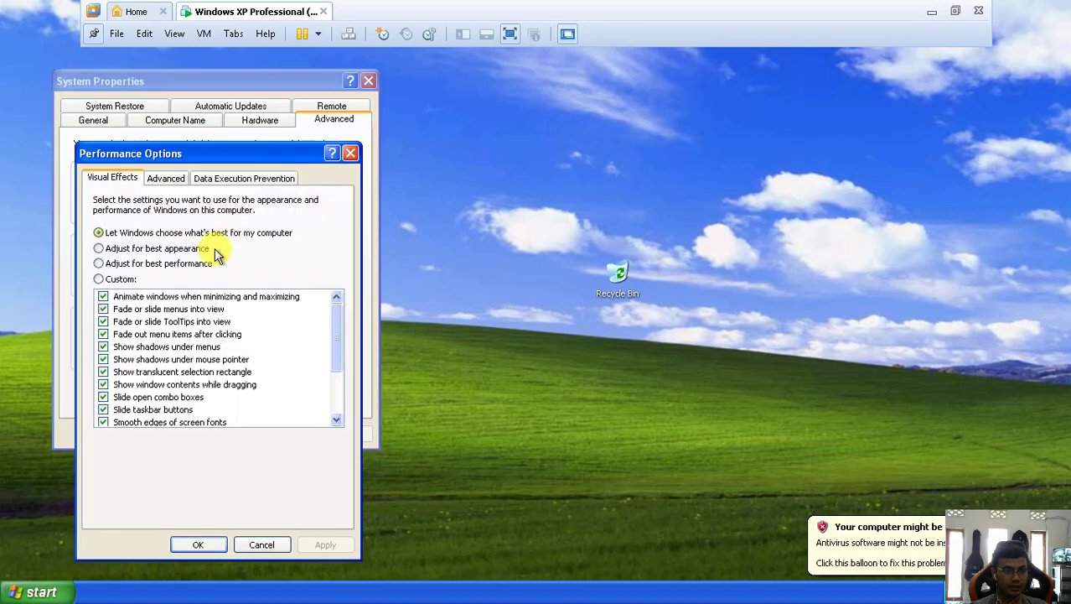
Select Adjust for best performance, apply and confirm, then refresh the desktop.
{"action": "left_click", "coordinate": [189, 265]}
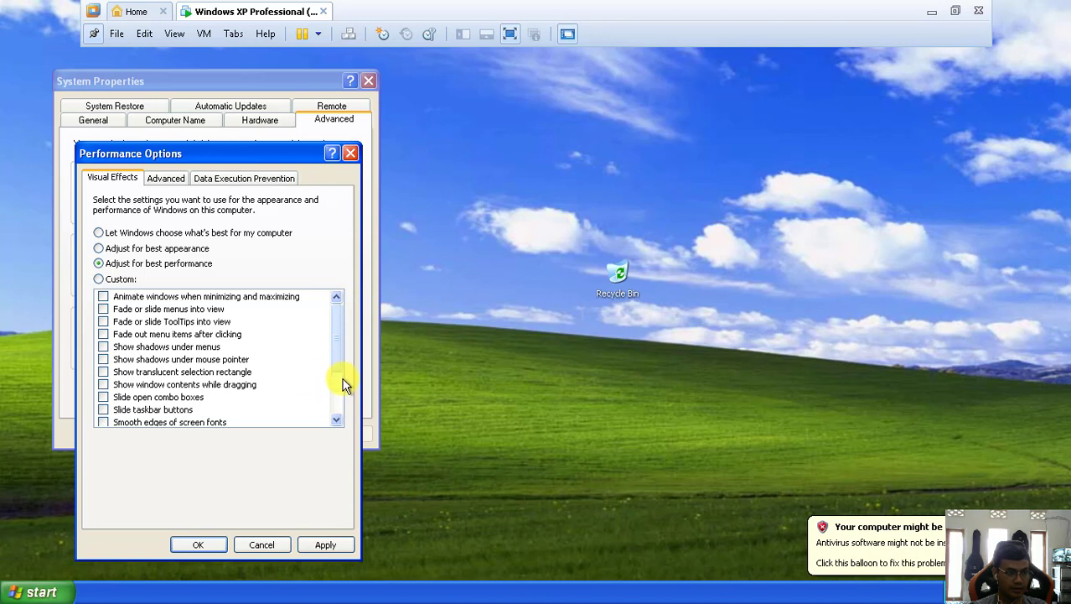
{"action": "left_click", "coordinate": [335, 544]}
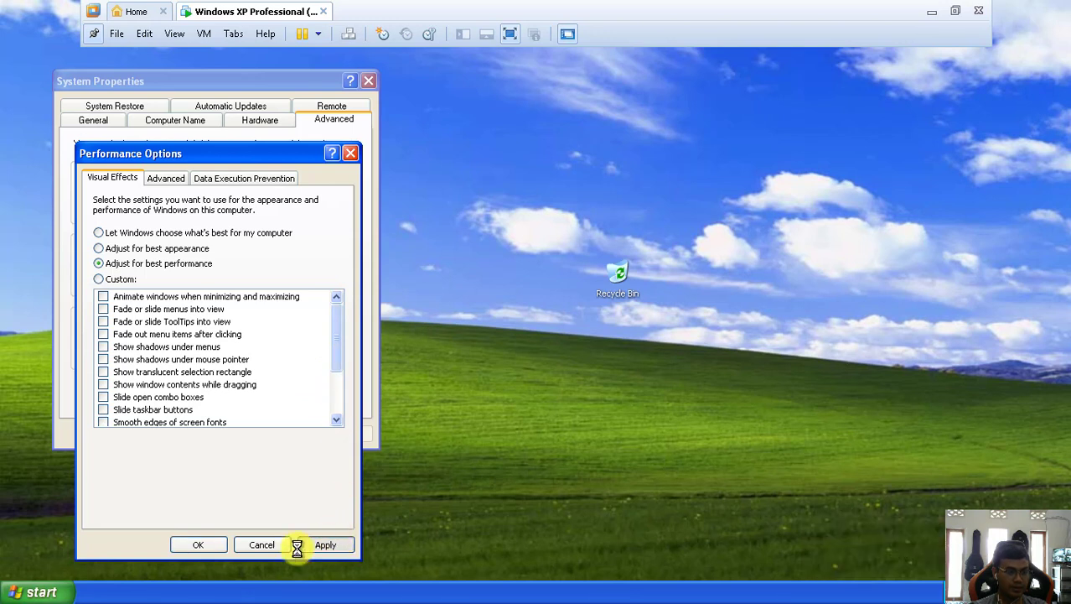
{"action": "left_click", "coordinate": [197, 546]}
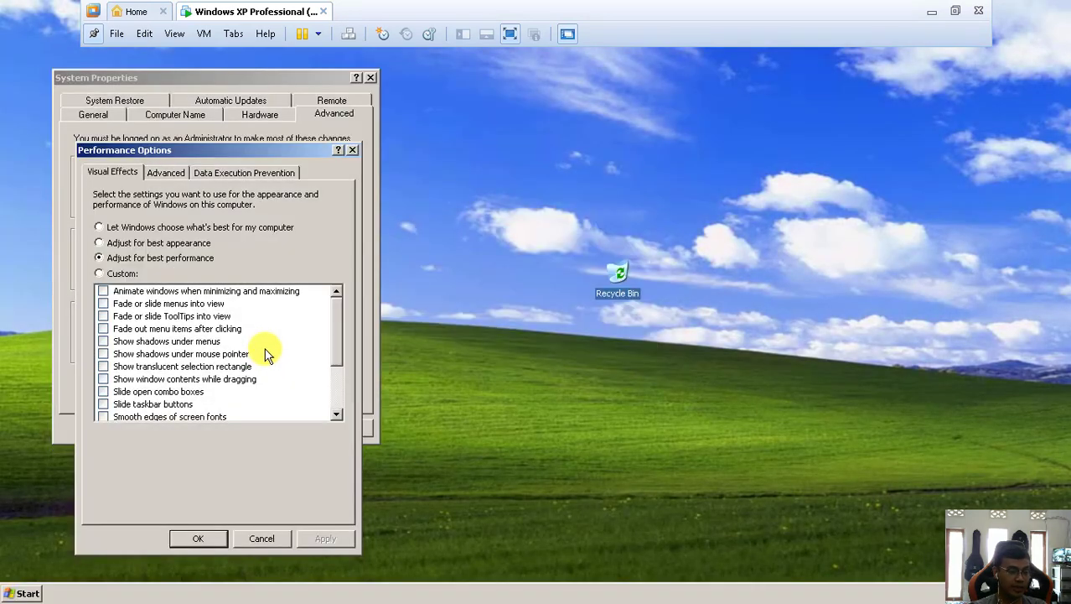
{"action": "left_click", "coordinate": [199, 539]}
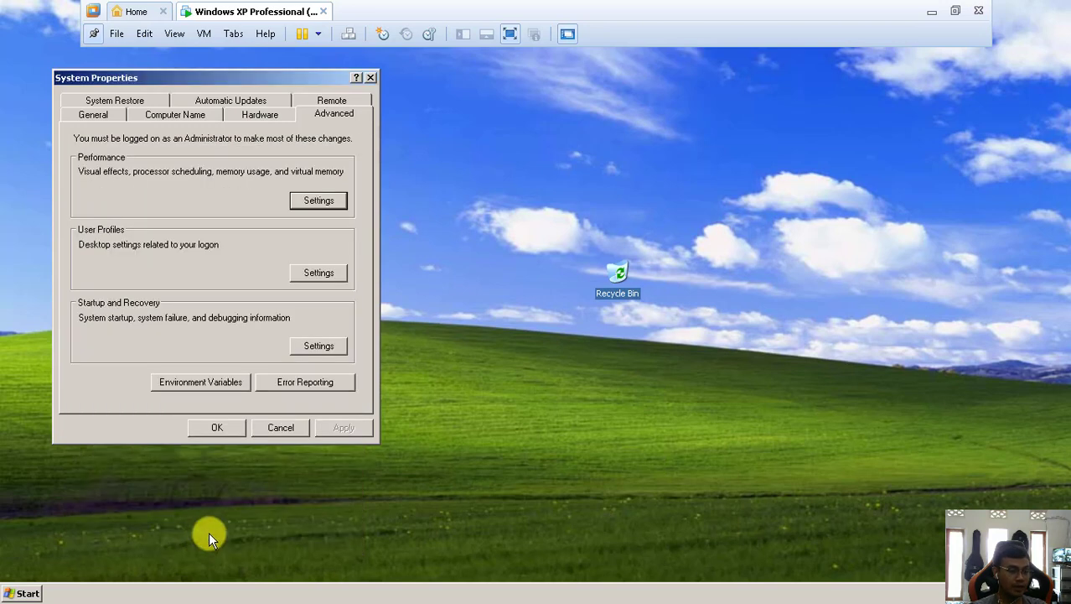
{"action": "left_click", "coordinate": [220, 428]}
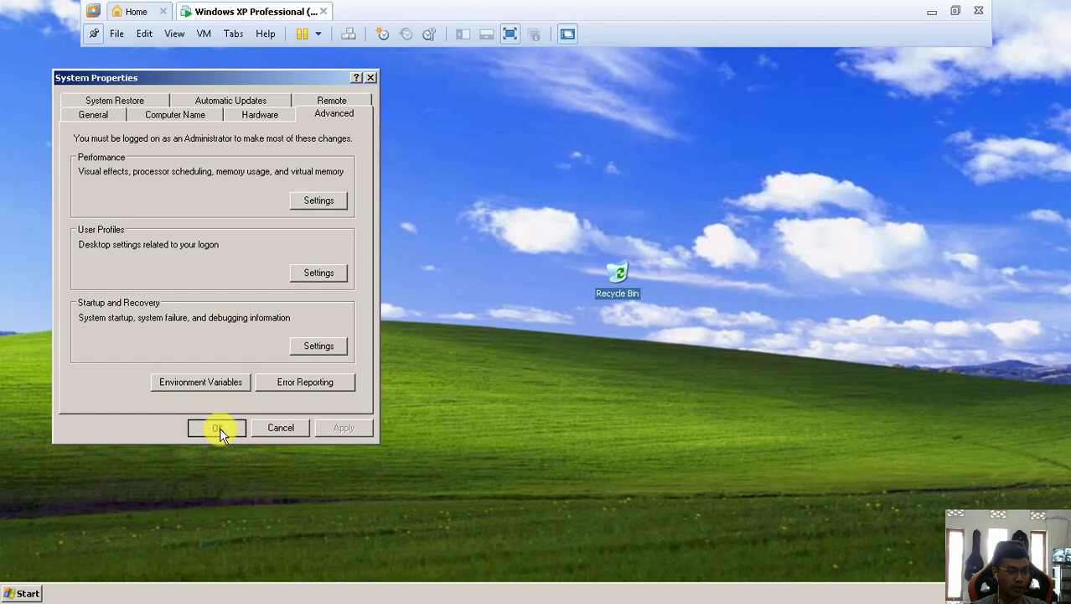
{"action": "right_click", "coordinate": [279, 196]}
{"action": "left_click", "coordinate": [285, 217]}
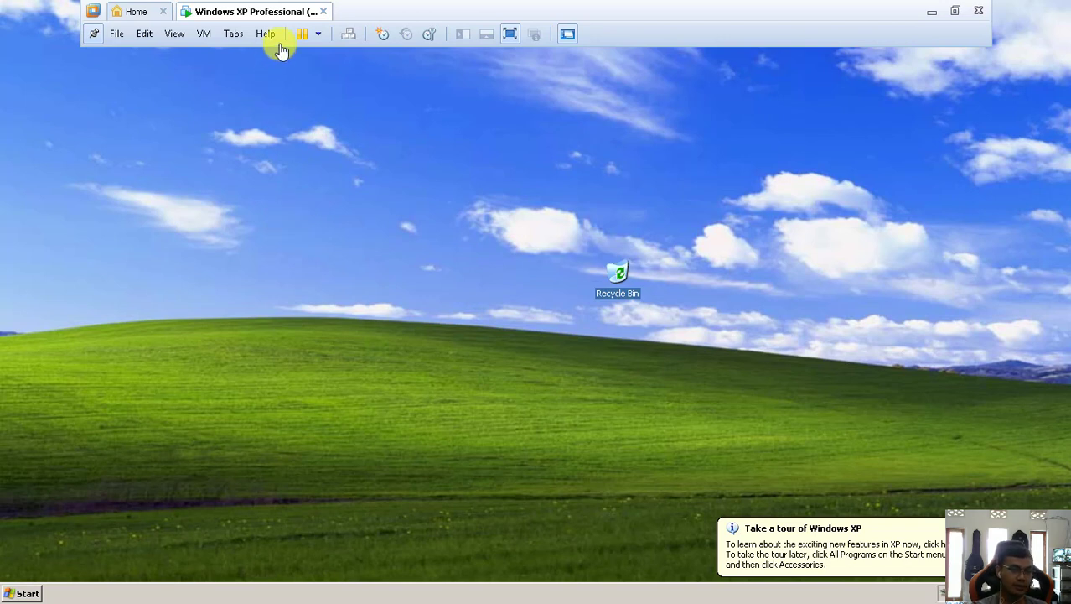
Look through the VM's Removable Devices menu, then close the guest's My Computer window.
{"action": "left_click", "coordinate": [203, 33]}
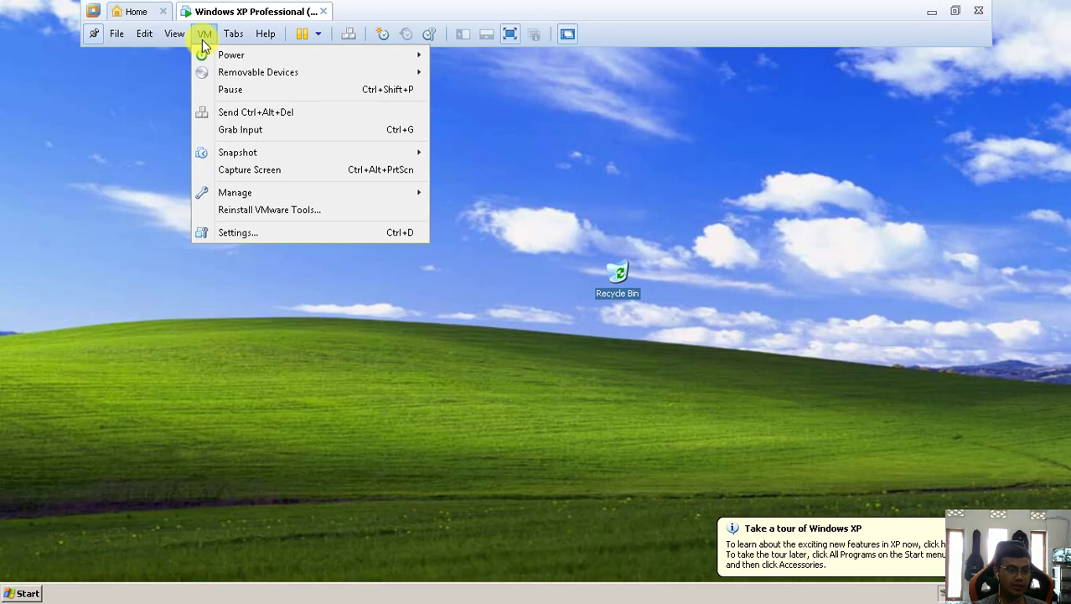
{"action": "mouse_move", "coordinate": [248, 72]}
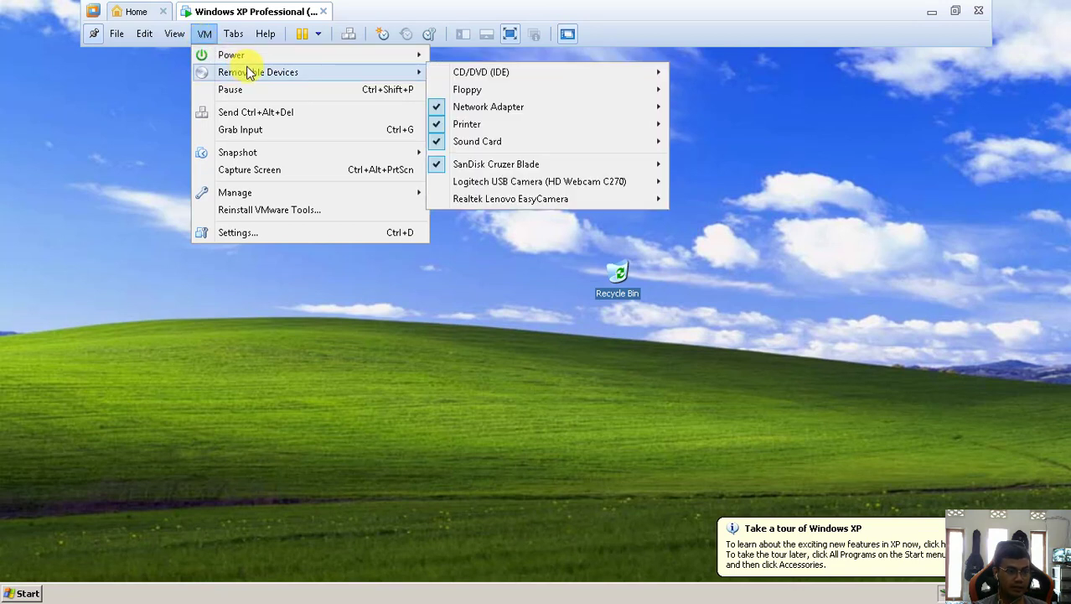
{"action": "mouse_move", "coordinate": [472, 76]}
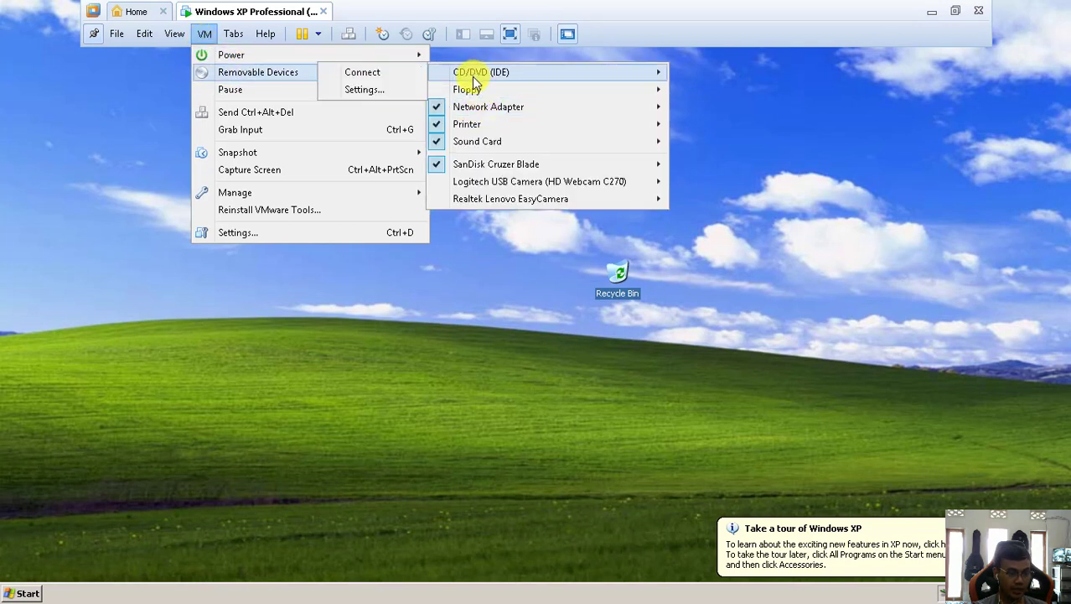
{"action": "mouse_move", "coordinate": [471, 168]}
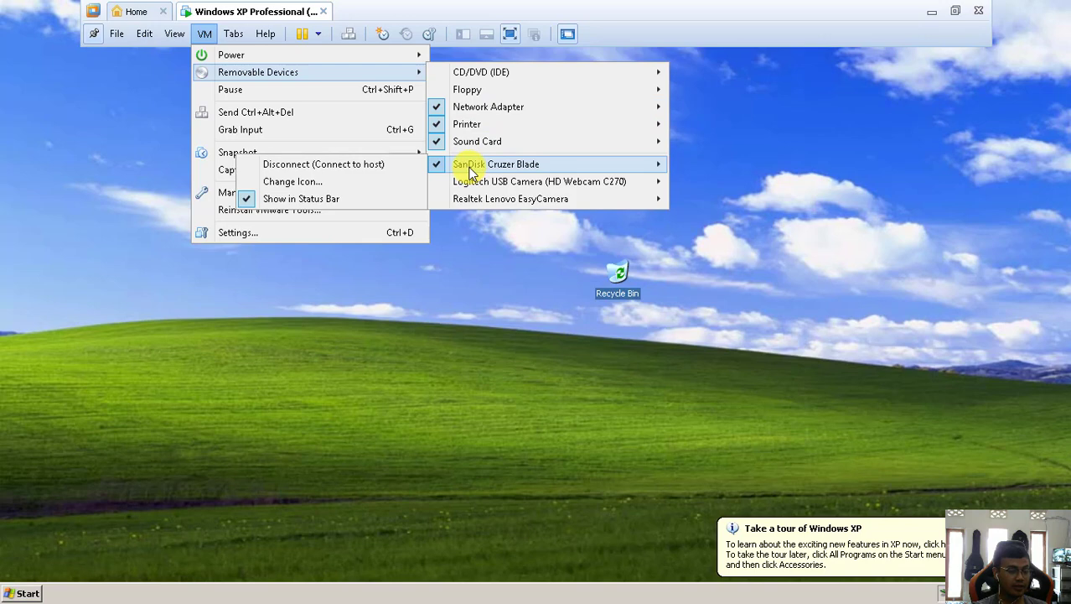
{"action": "left_click", "coordinate": [541, 381]}
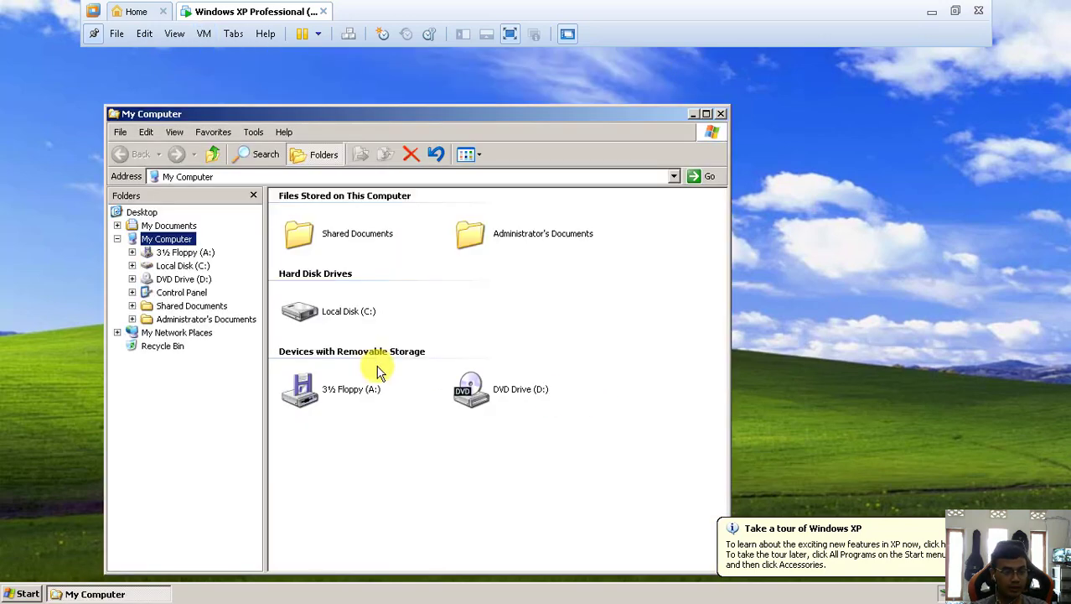
{"action": "left_click", "coordinate": [720, 113]}
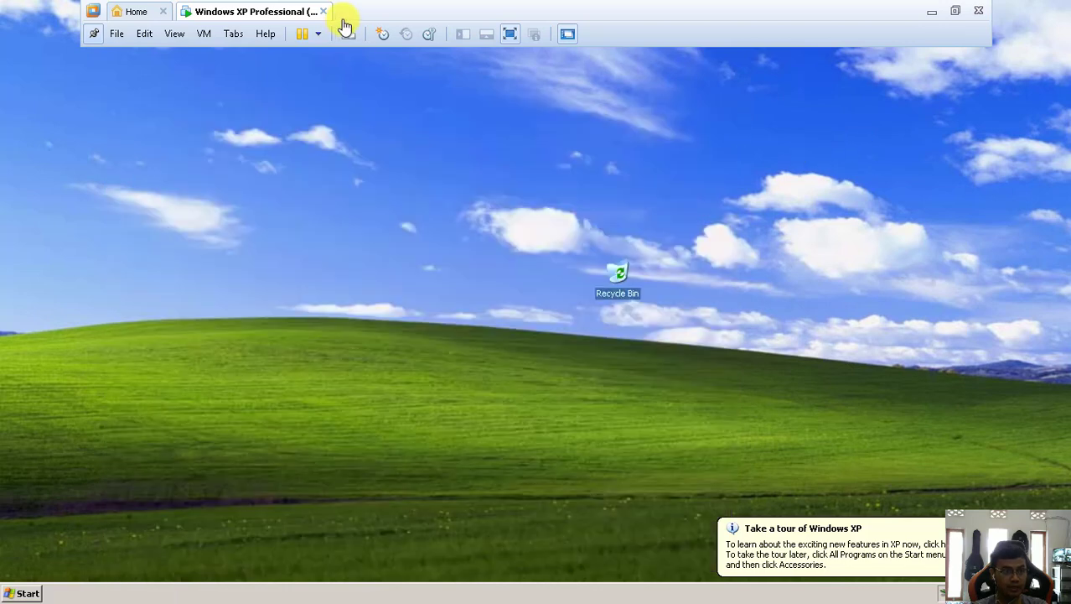
Disconnect the SanDisk Cruzer Blade back to the host and exit full screen.
{"action": "left_click", "coordinate": [207, 37]}
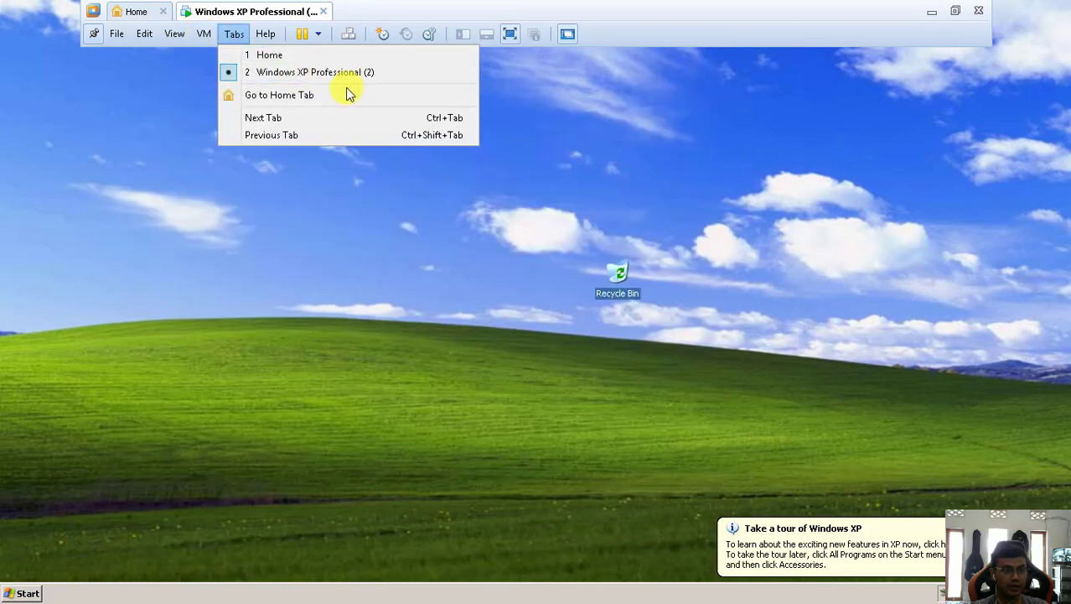
{"action": "mouse_move", "coordinate": [371, 72]}
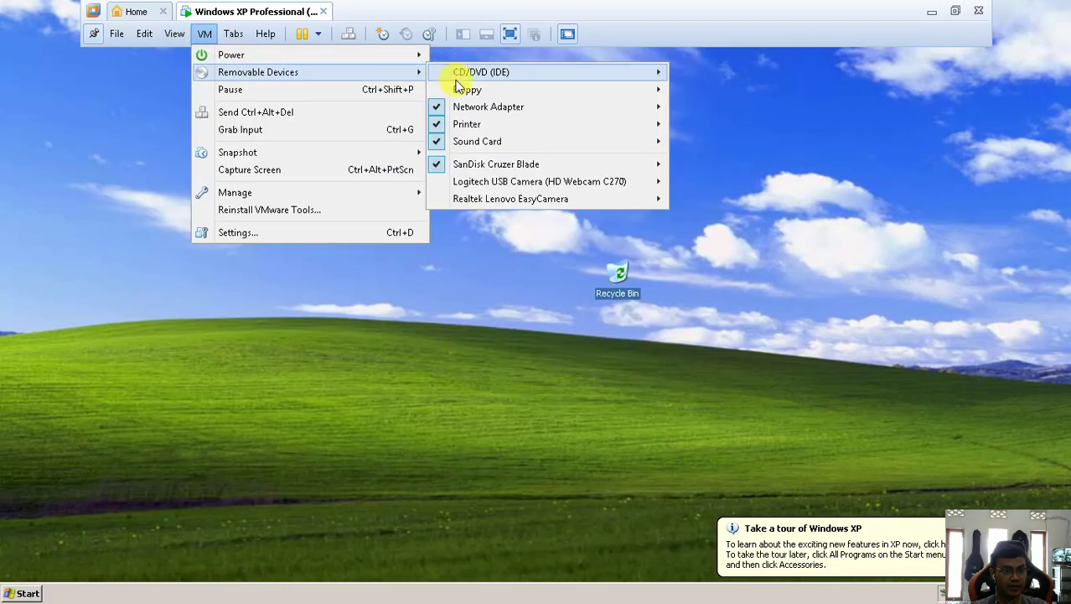
{"action": "mouse_move", "coordinate": [481, 167]}
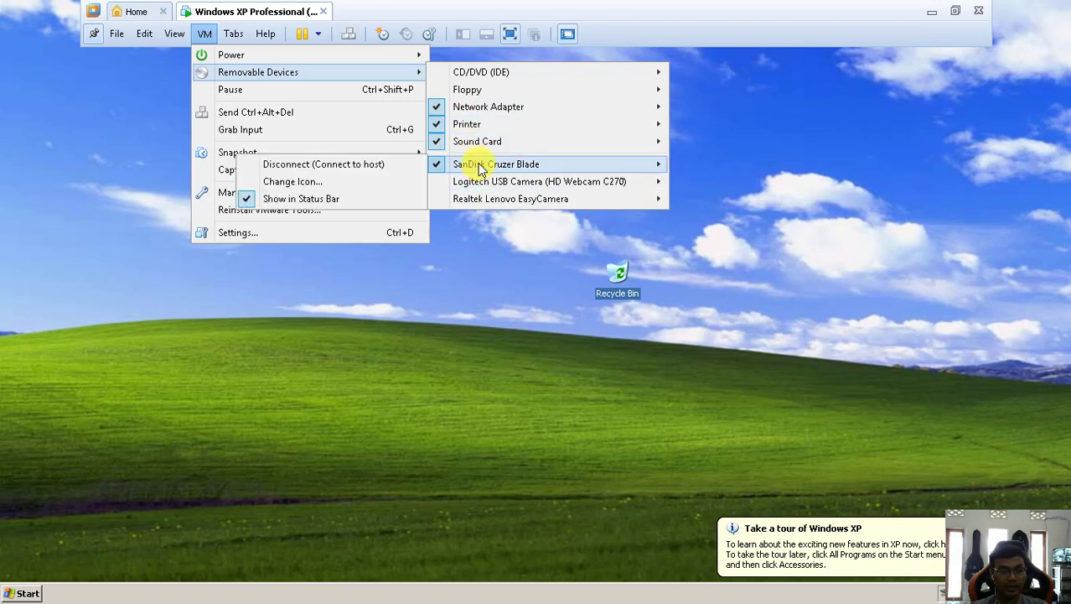
{"action": "left_click", "coordinate": [416, 165]}
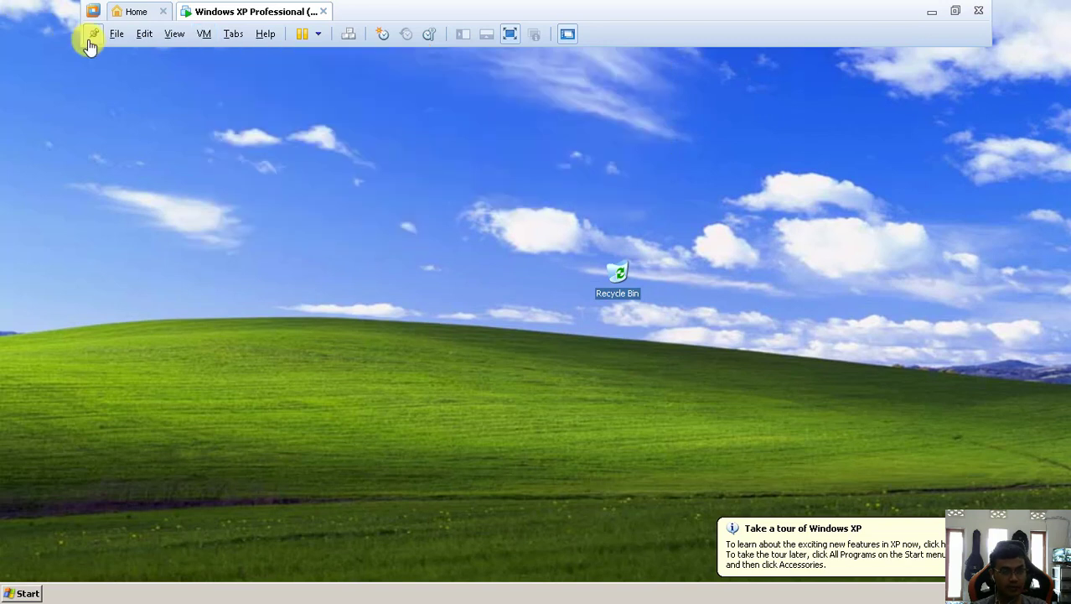
{"action": "left_click", "coordinate": [509, 37]}
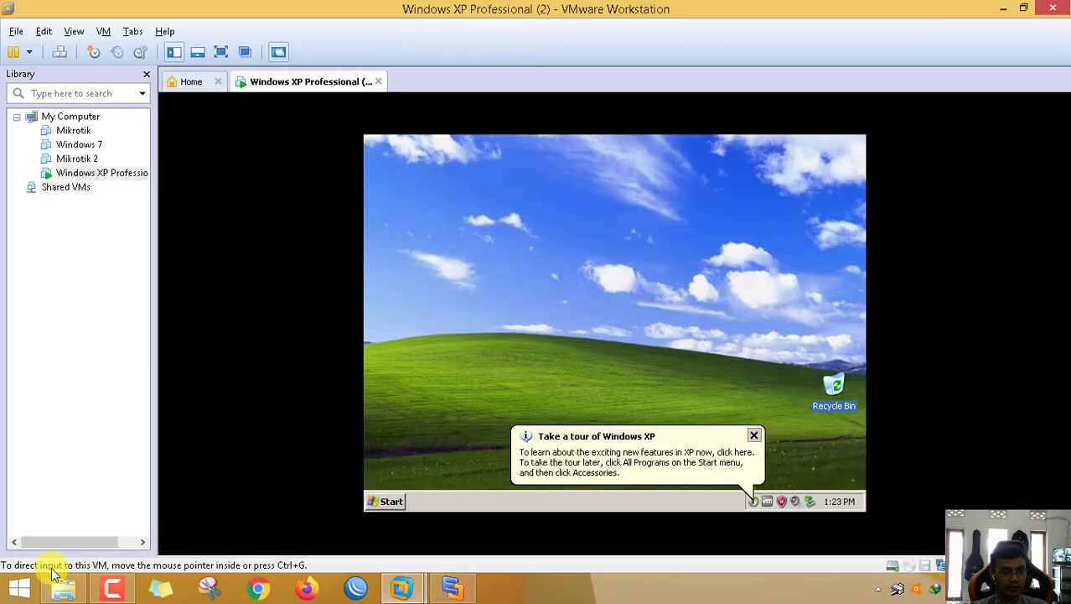
Open the ISA MAHFUDI (D:) drive under This PC on the host, then switch back to the Windows XP VM.
{"action": "left_click", "coordinate": [64, 588]}
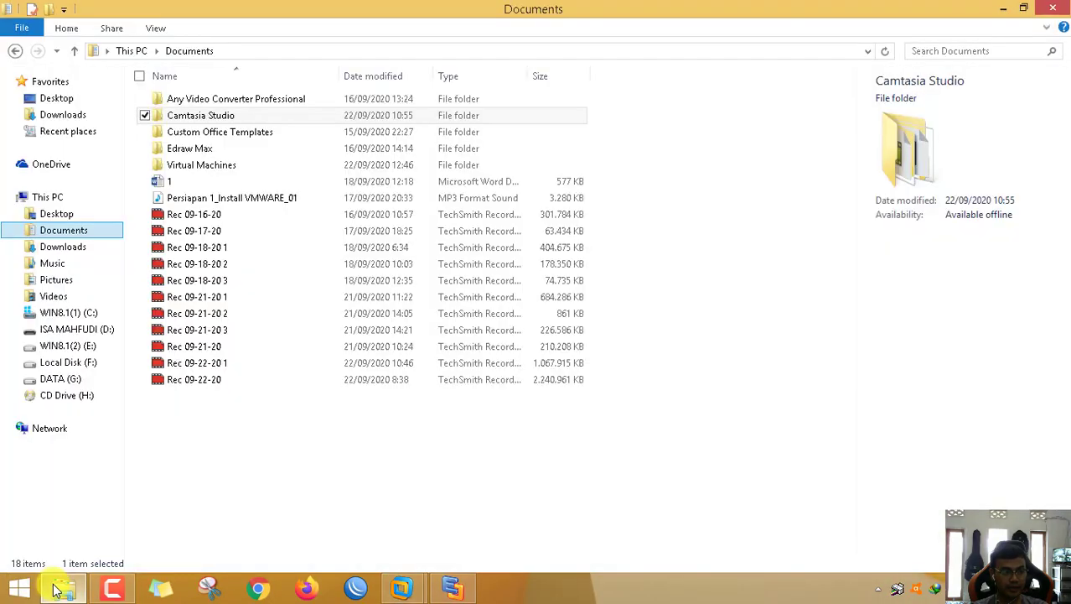
{"action": "left_click", "coordinate": [65, 200]}
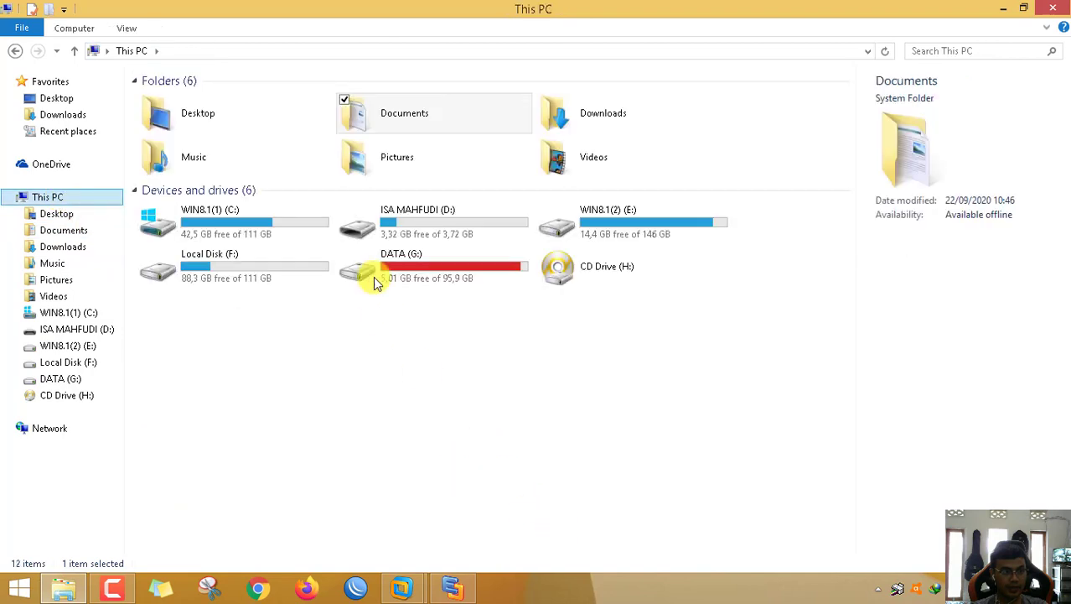
{"action": "double_click", "coordinate": [392, 237]}
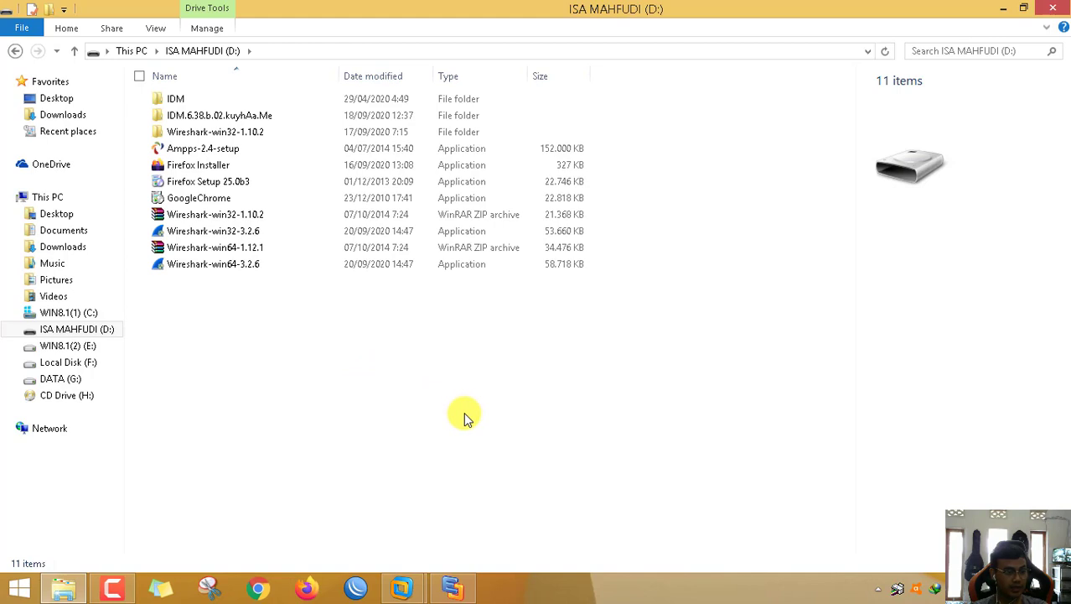
{"action": "left_click_drag", "start_coordinate": [558, 449], "coordinate": [431, 361]}
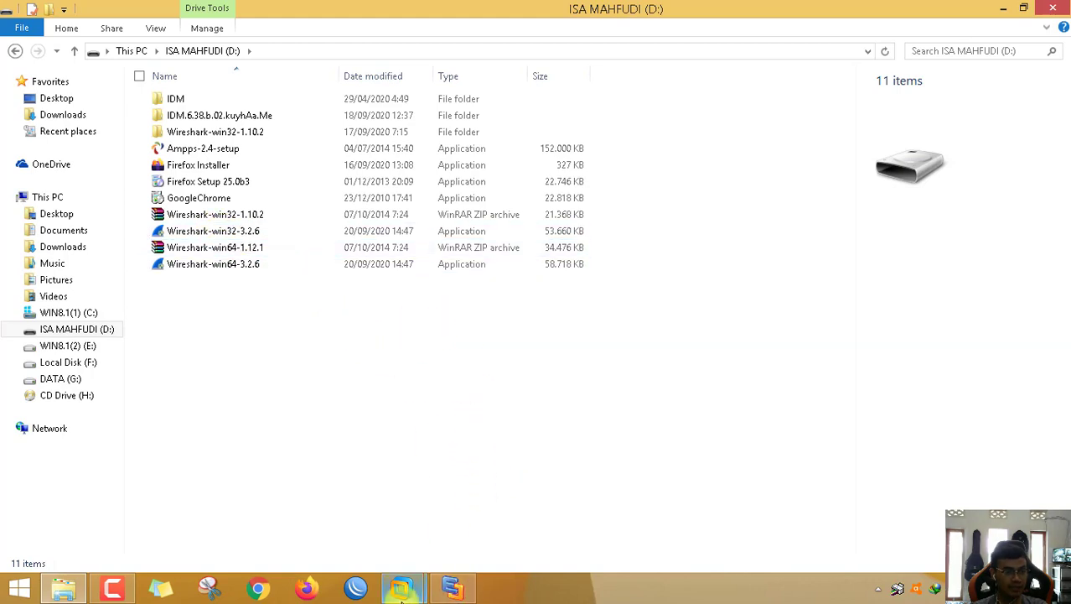
{"action": "mouse_move", "coordinate": [402, 584]}
{"action": "left_click", "coordinate": [468, 480]}
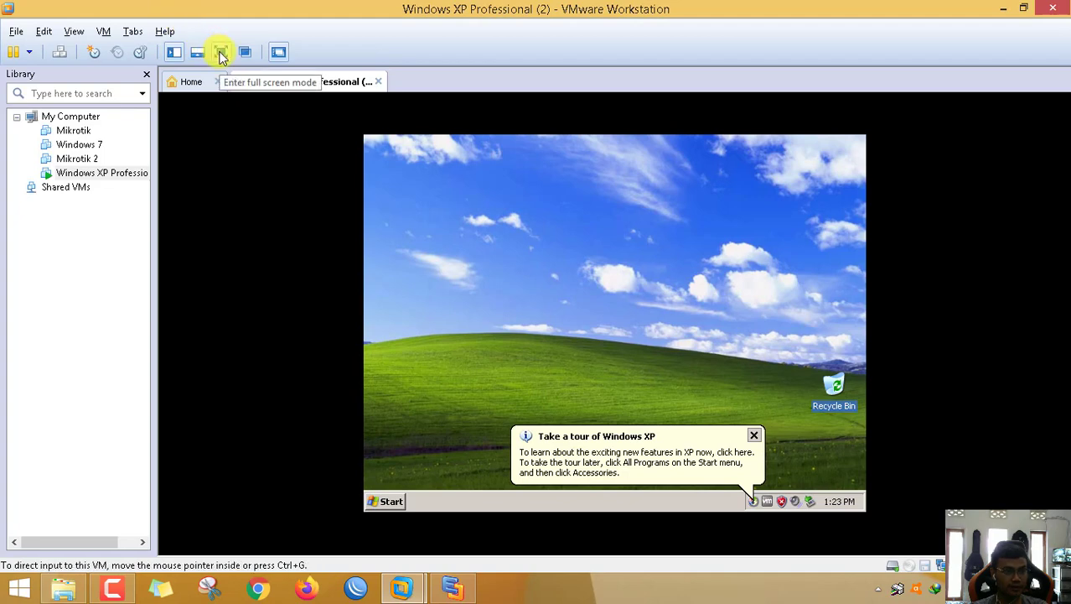
Go full screen and connect the SanDisk Cruzer Blade to the XP guest, confirming the host-disconnect warning.
{"action": "left_click", "coordinate": [221, 53]}
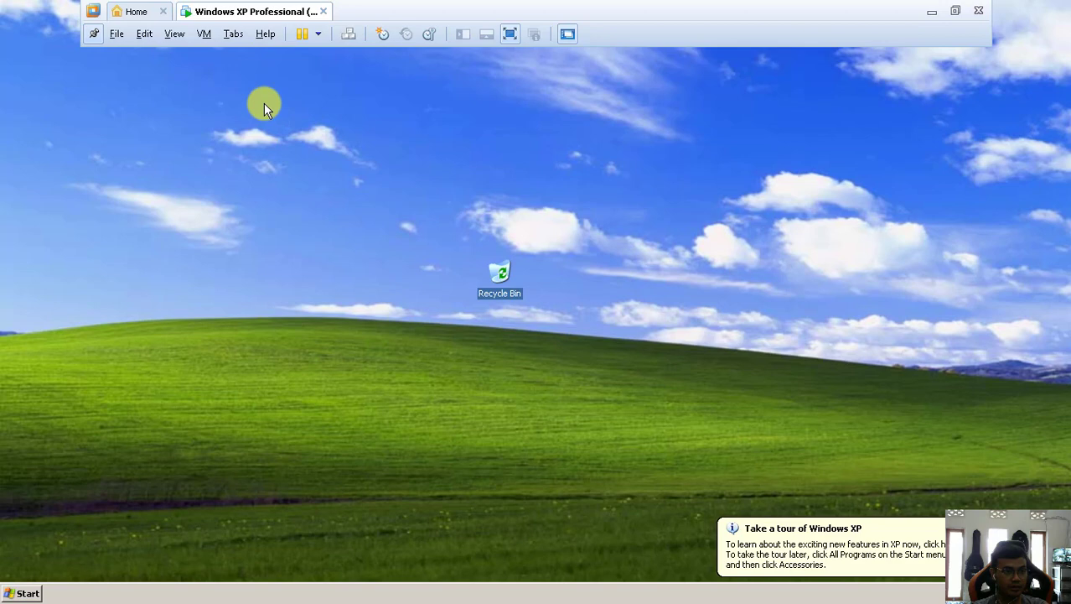
{"action": "left_click", "coordinate": [209, 35]}
{"action": "mouse_move", "coordinate": [216, 36]}
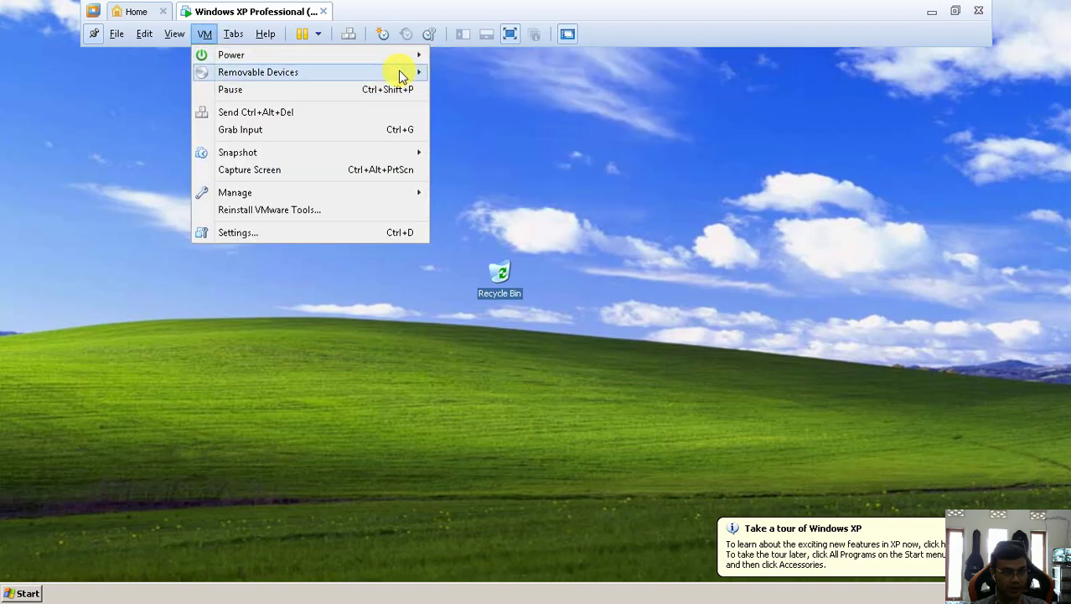
{"action": "mouse_move", "coordinate": [482, 168]}
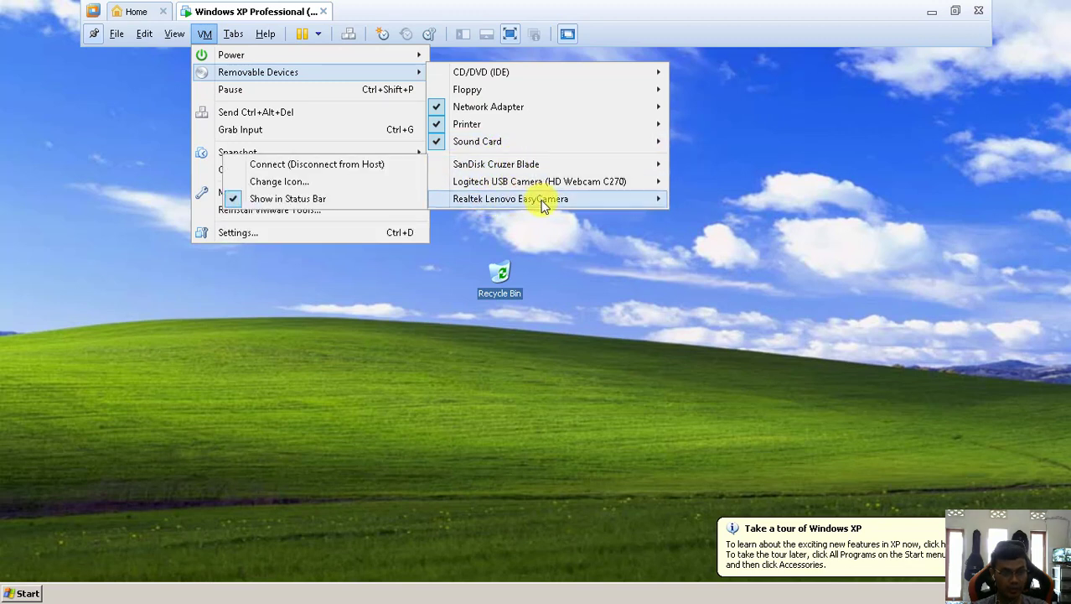
{"action": "mouse_move", "coordinate": [544, 181]}
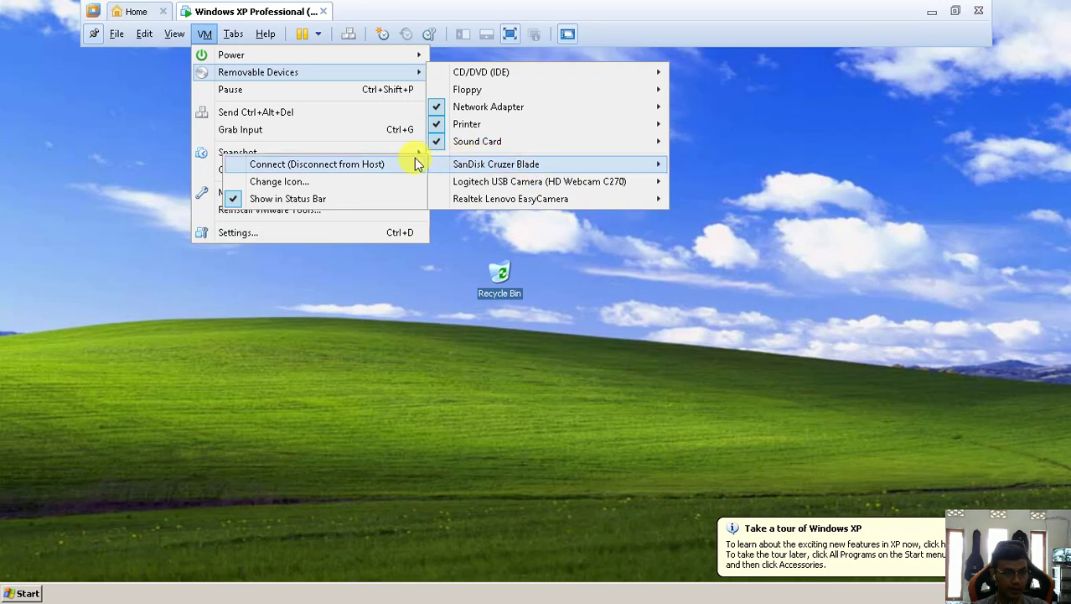
{"action": "left_click", "coordinate": [288, 165]}
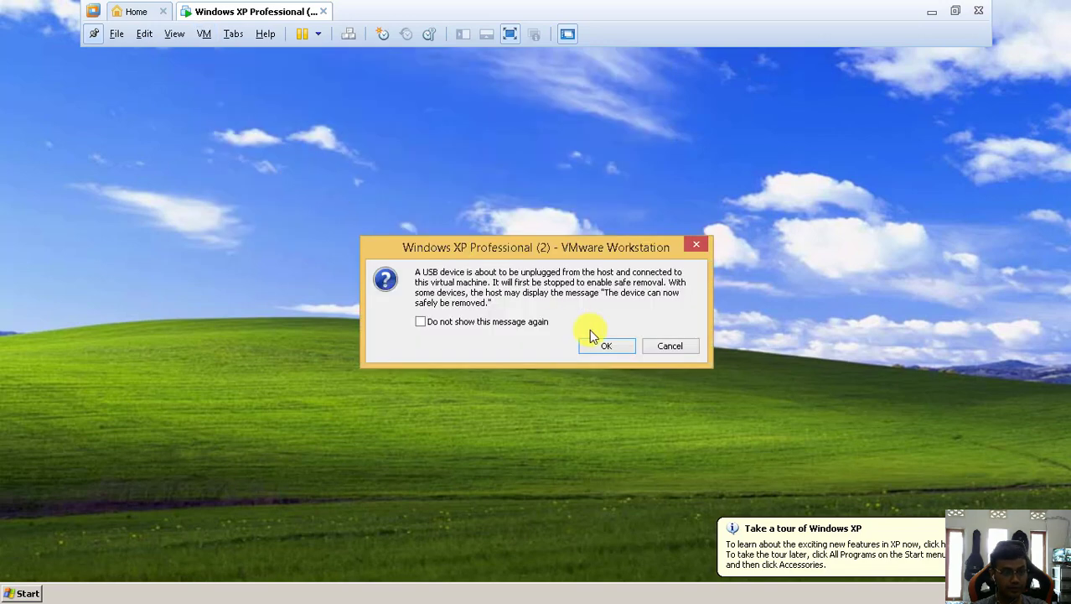
{"action": "left_click", "coordinate": [617, 348]}
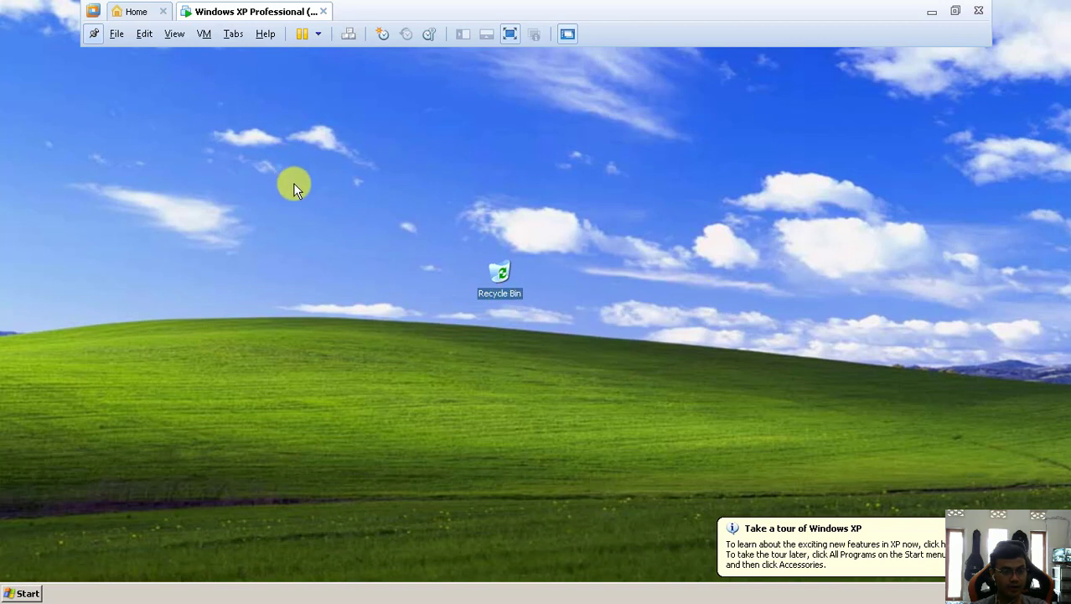
Refresh the XP desktop repeatedly so the newly connected USB drive is detected.
{"action": "right_click", "coordinate": [307, 148]}
{"action": "left_click", "coordinate": [332, 172]}
{"action": "right_click", "coordinate": [321, 148]}
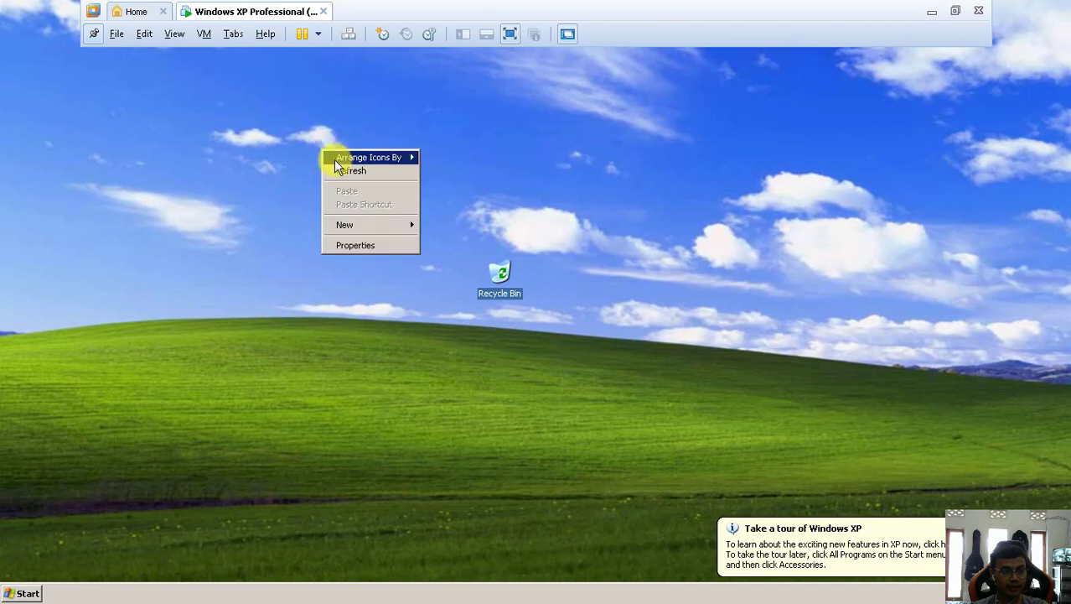
{"action": "left_click", "coordinate": [341, 172]}
{"action": "right_click", "coordinate": [339, 167]}
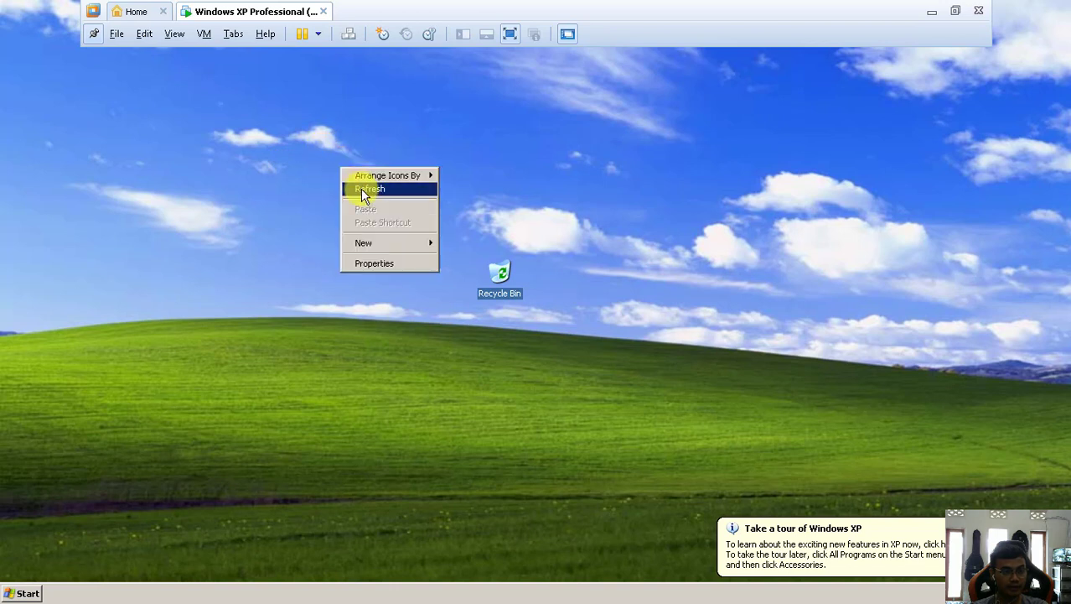
{"action": "left_click", "coordinate": [357, 189]}
{"action": "right_click", "coordinate": [310, 153]}
{"action": "left_click", "coordinate": [334, 176]}
{"action": "right_click", "coordinate": [334, 176]}
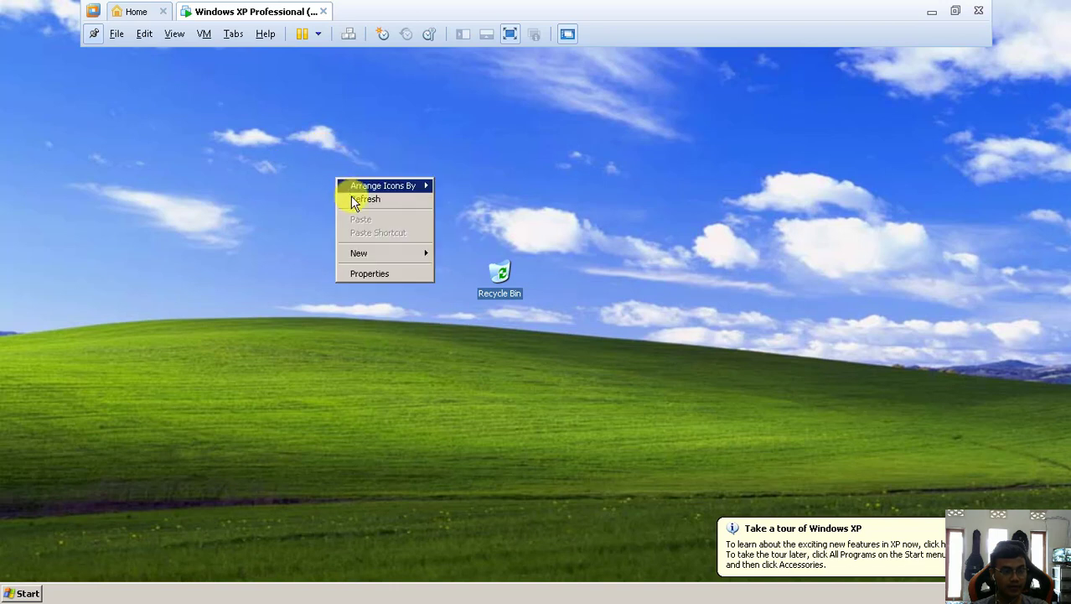
{"action": "left_click", "coordinate": [351, 196]}
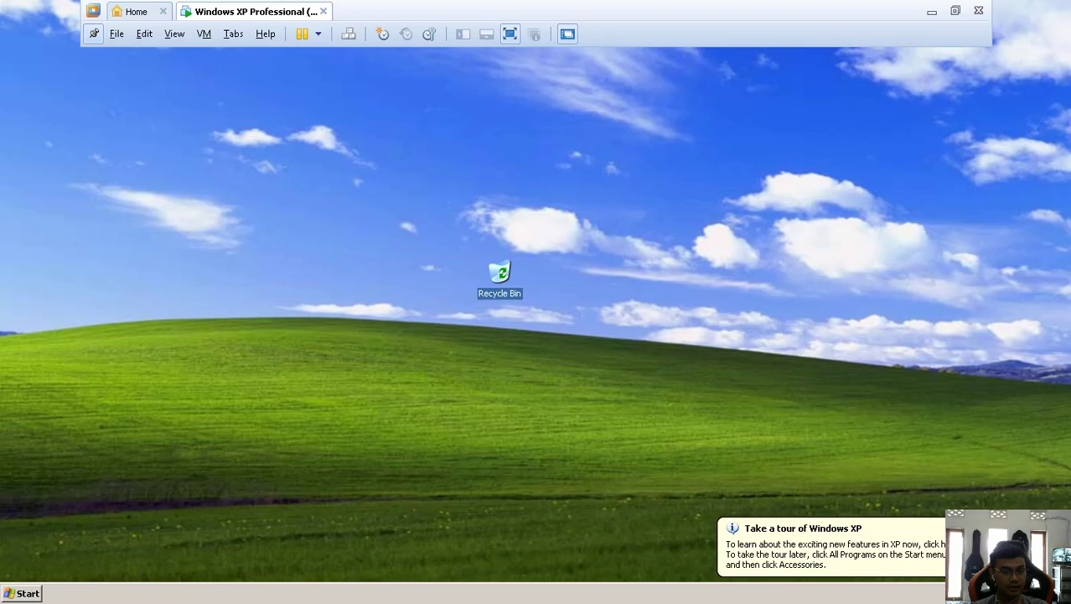
{"action": "right_click", "coordinate": [638, 280]}
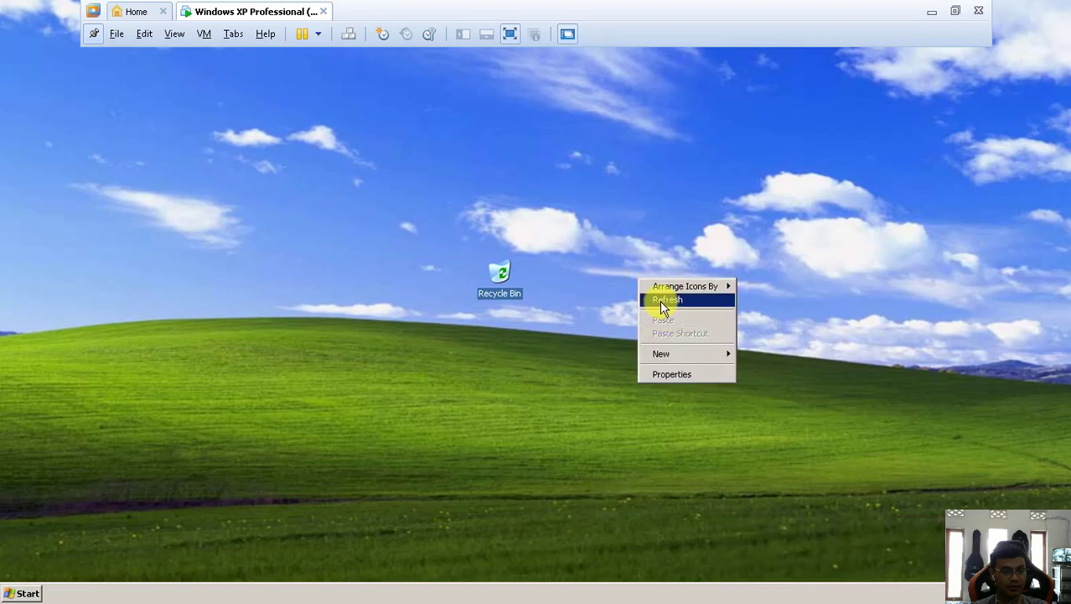
{"action": "left_click", "coordinate": [662, 304]}
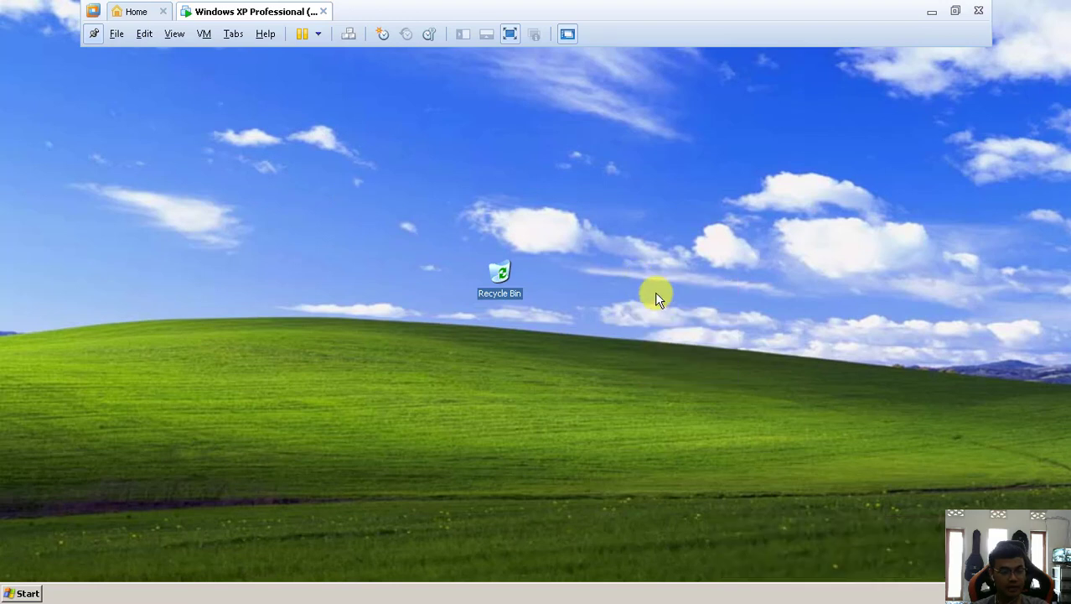
Open My Computer with Win+E, refresh the drive list, and open ISA MAHFUDI (E:).
{"action": "key", "text": "super+e"}
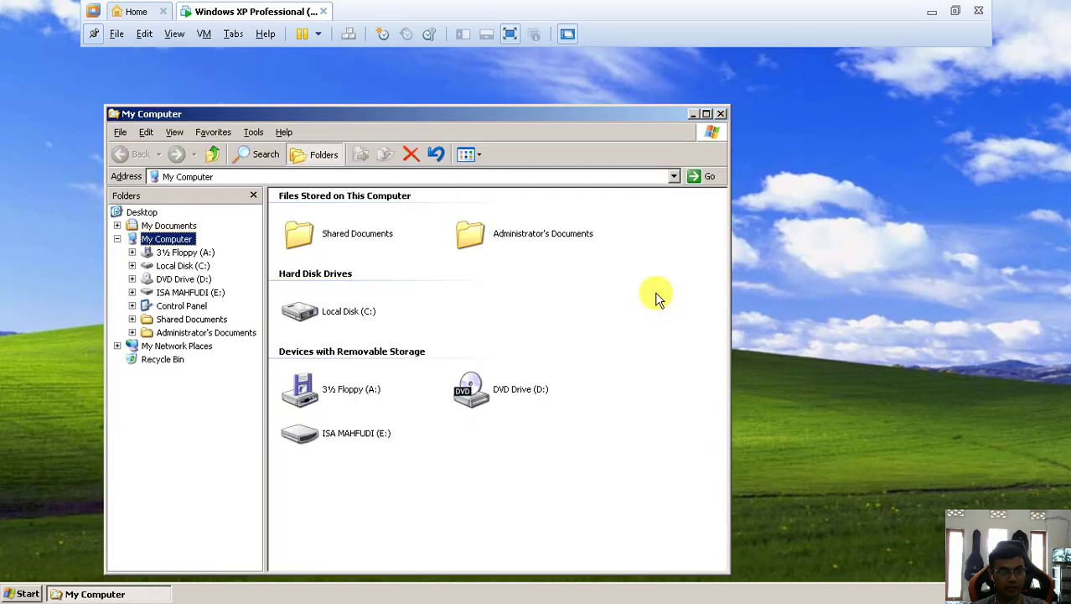
{"action": "right_click", "coordinate": [615, 474]}
{"action": "left_click", "coordinate": [677, 522]}
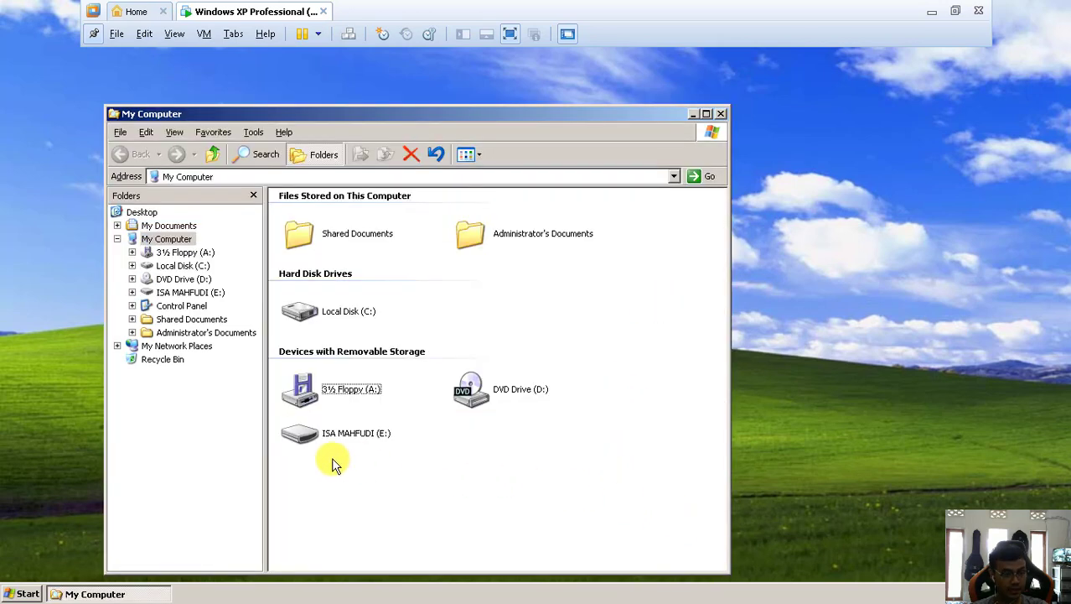
{"action": "left_click", "coordinate": [307, 433]}
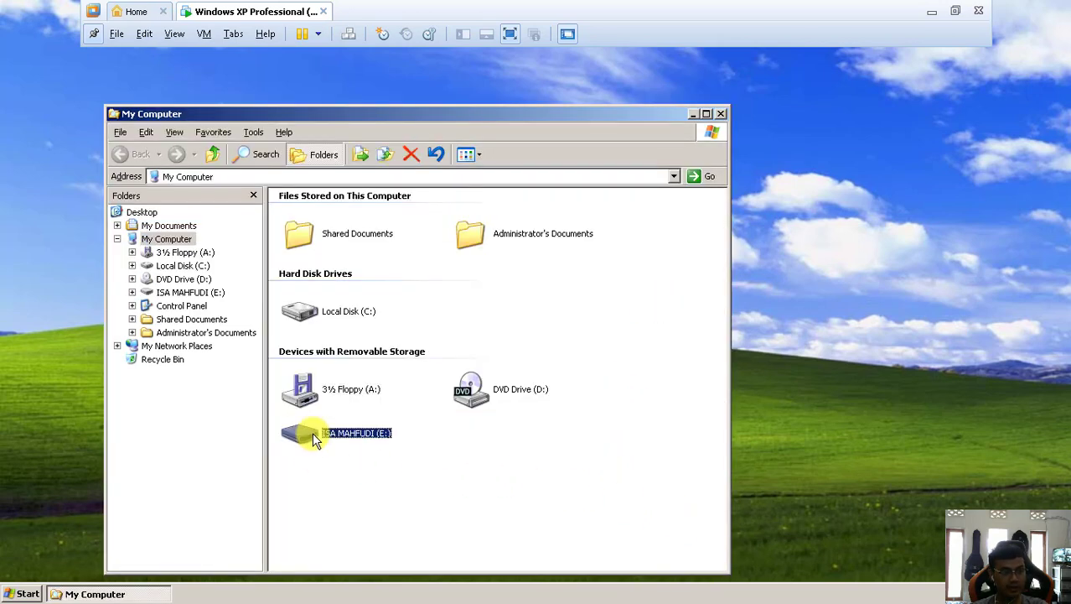
{"action": "left_click", "coordinate": [211, 291]}
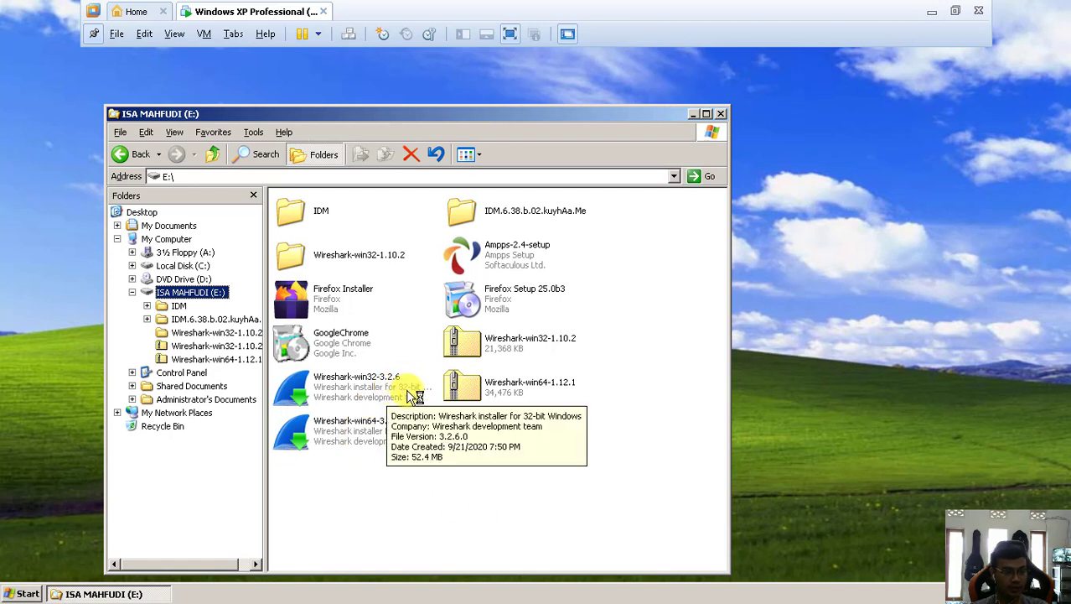
Open the Wireshark-win32-1.10.2 folder and run the Wireshark 1.10.2 installer inside it.
{"action": "left_click", "coordinate": [592, 484]}
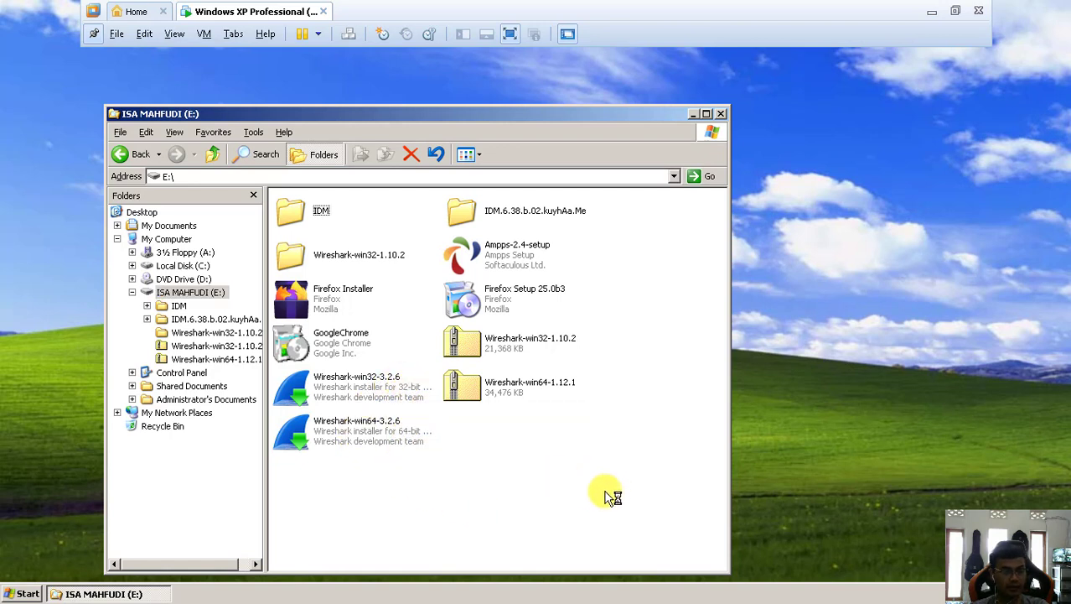
{"action": "double_click", "coordinate": [381, 255]}
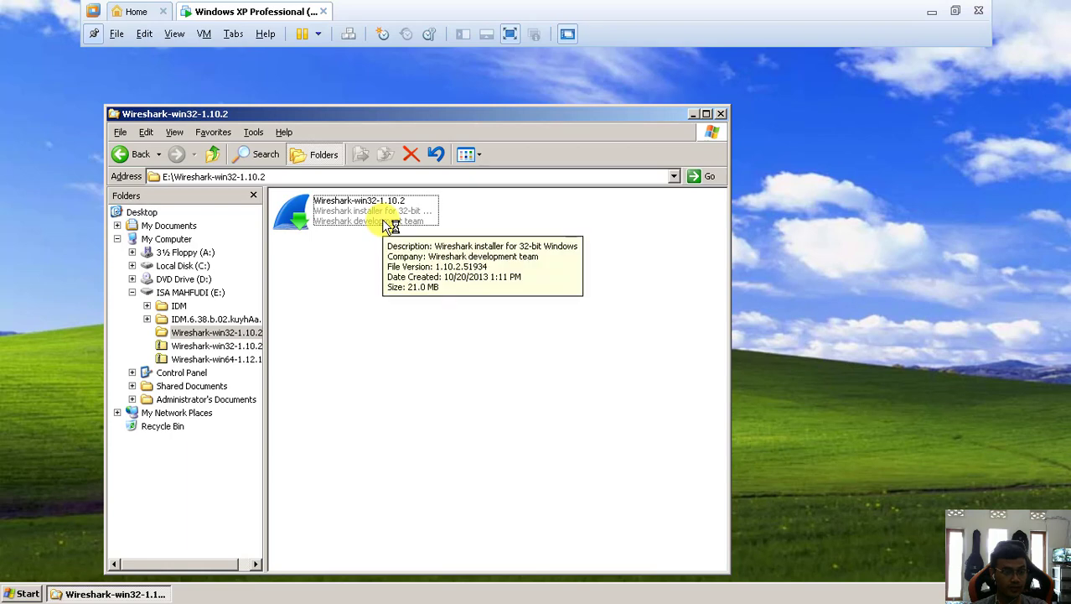
{"action": "left_click", "coordinate": [390, 225]}
{"action": "double_click", "coordinate": [390, 225]}
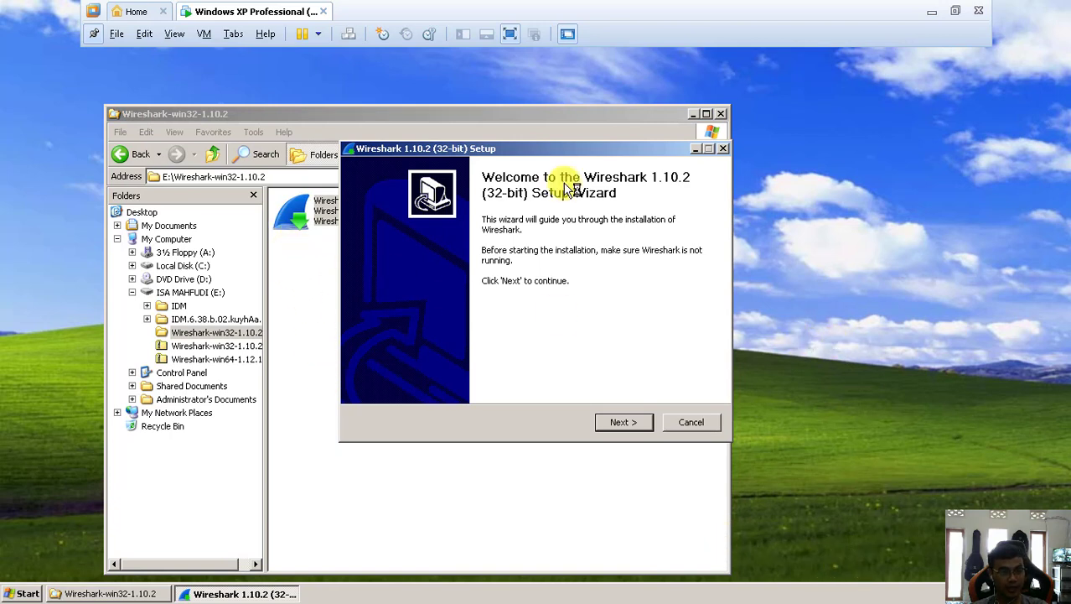
Accept the license, add a desktop shortcut, keep the default folder, and install Wireshark with WinPcap 4.1.3.
{"action": "left_click", "coordinate": [646, 421]}
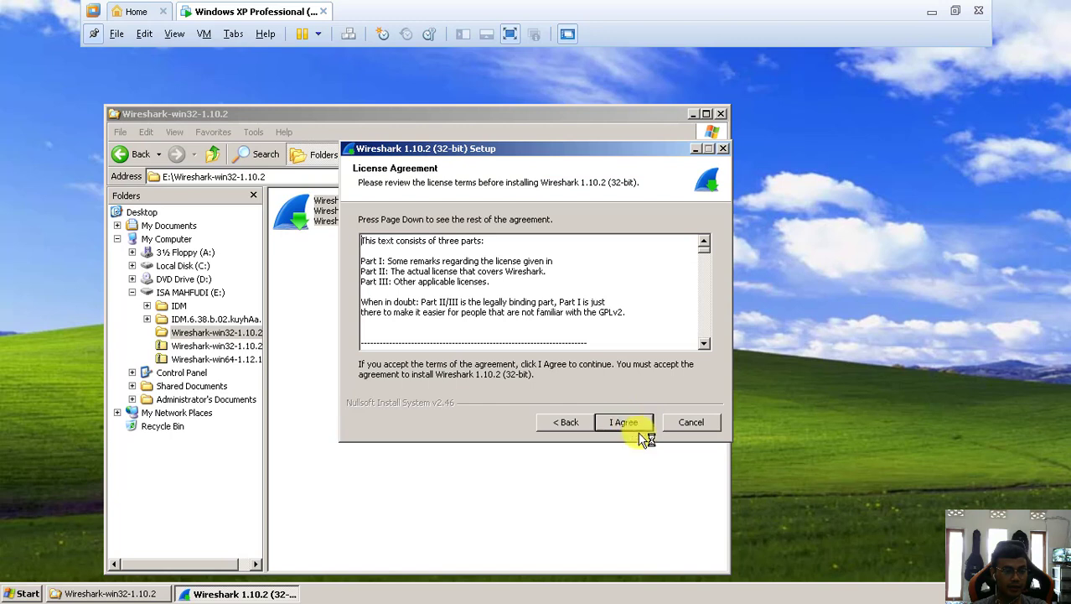
{"action": "left_click", "coordinate": [641, 425]}
{"action": "left_click", "coordinate": [641, 423]}
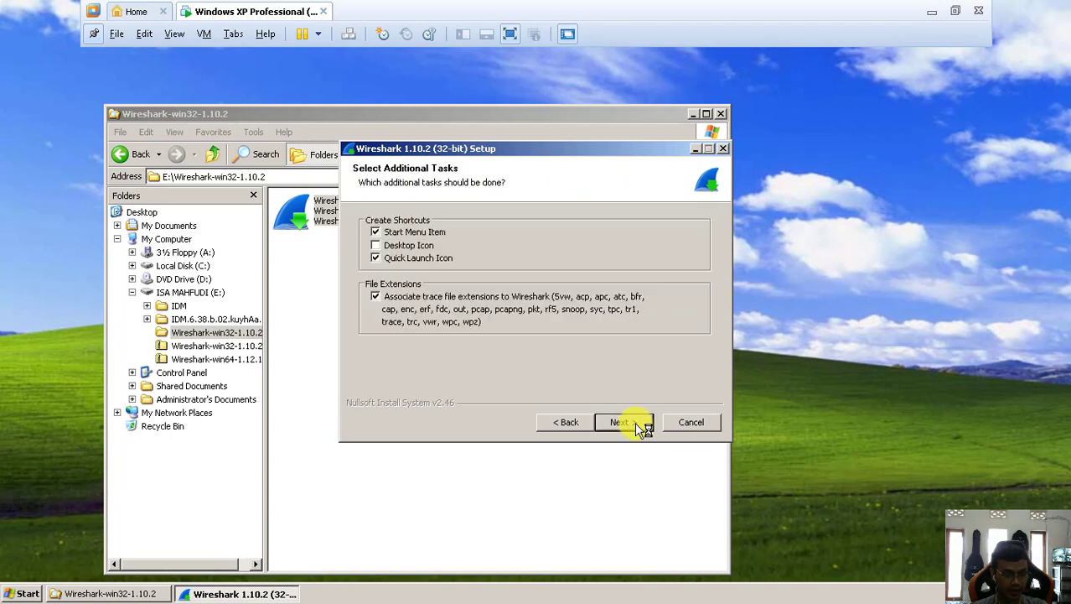
{"action": "left_click", "coordinate": [386, 245]}
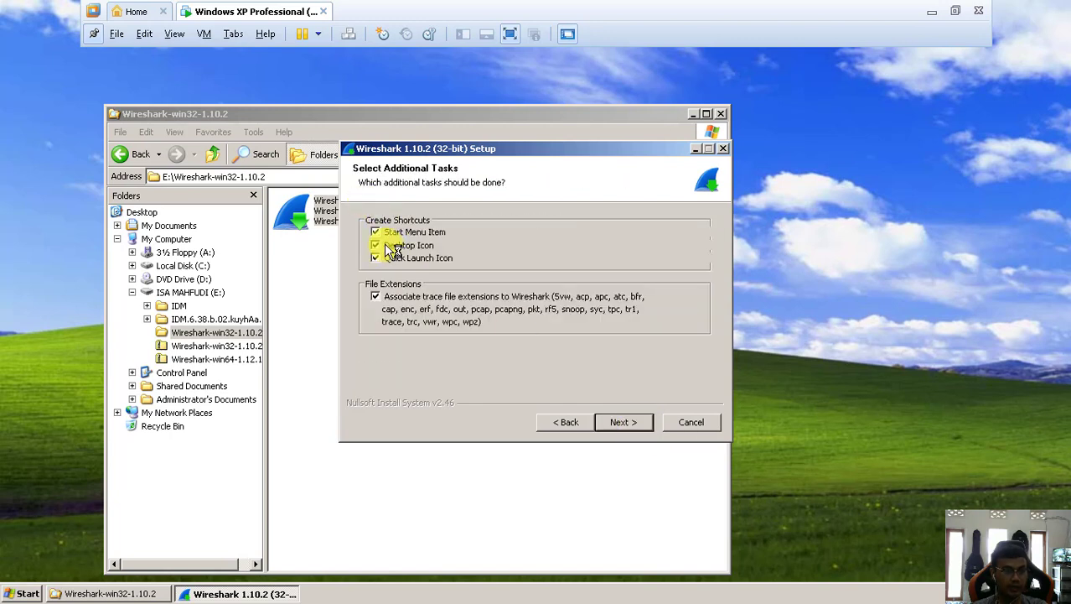
{"action": "left_click", "coordinate": [642, 424]}
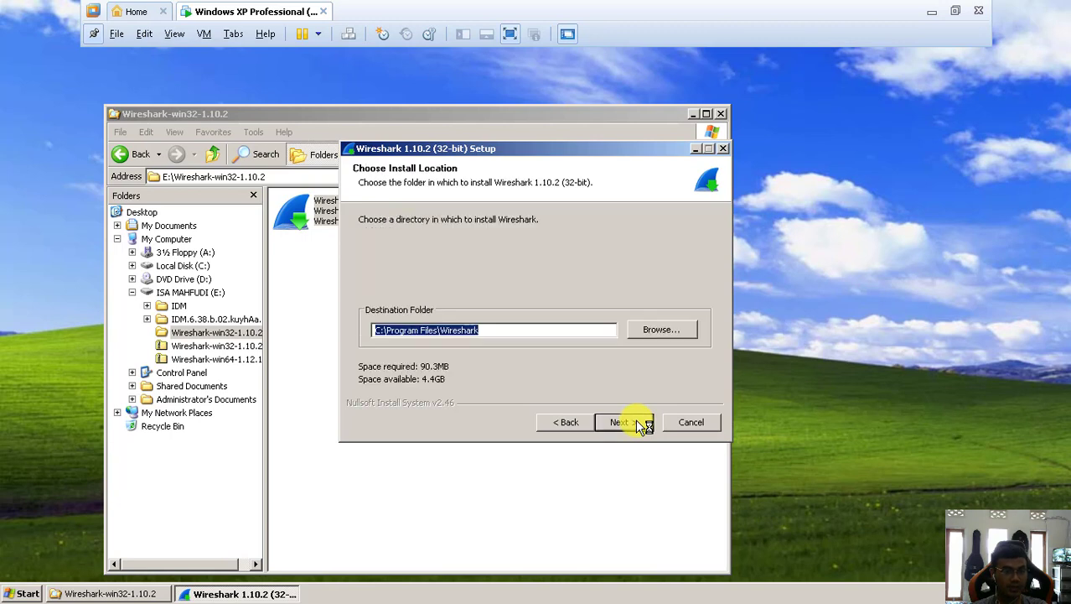
{"action": "left_click", "coordinate": [641, 424]}
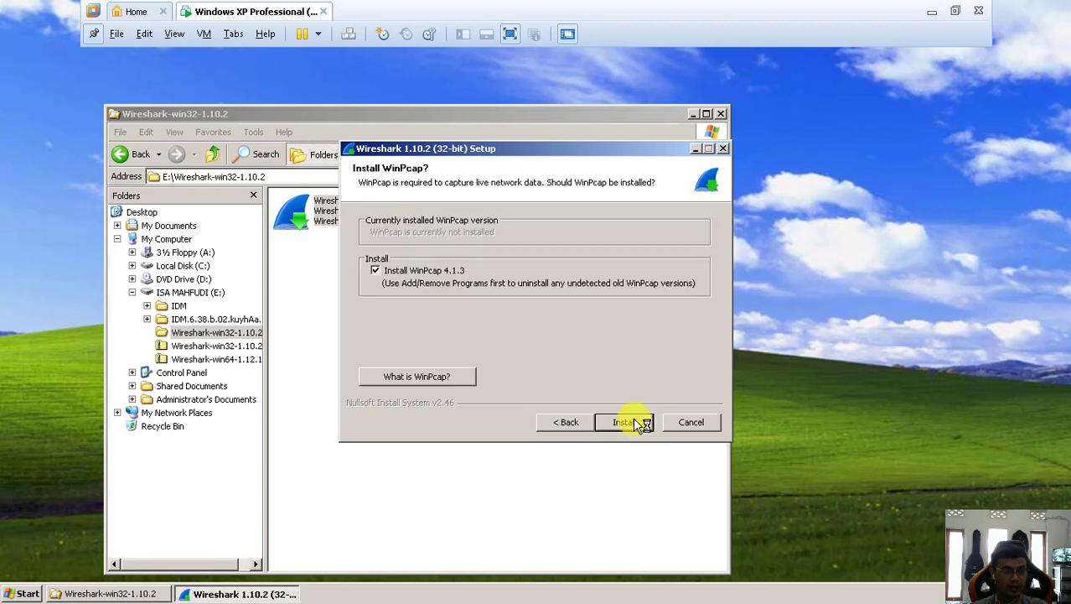
{"action": "left_click", "coordinate": [635, 419]}
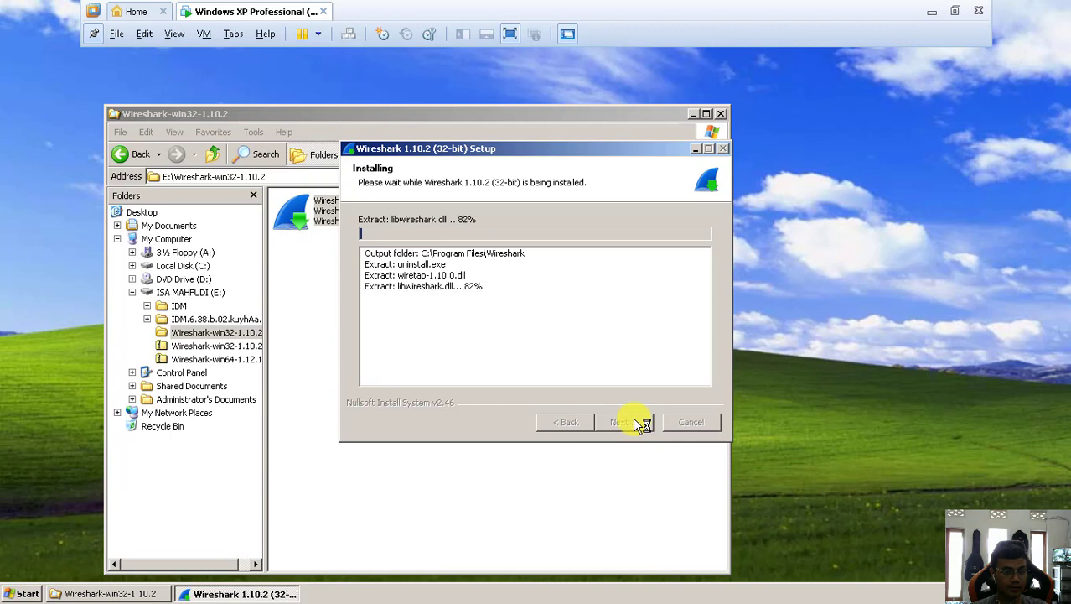
{"action": "right_click", "coordinate": [845, 244]}
{"action": "left_click", "coordinate": [861, 266]}
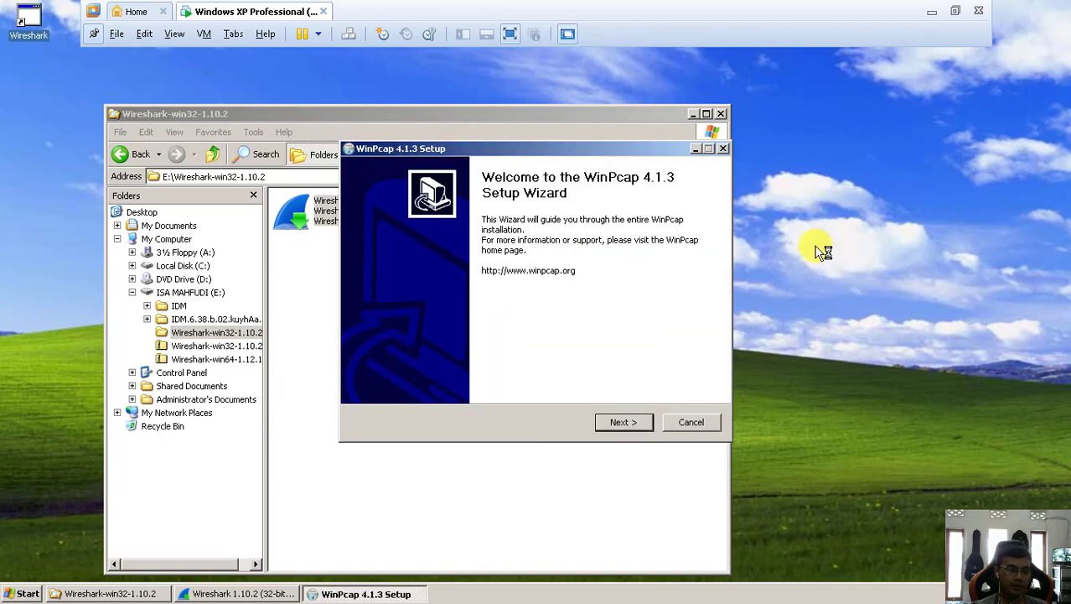
Accept the WinPcap 4.1.3 license and install it with the driver starting at boot, then finish.
{"action": "left_click", "coordinate": [630, 423]}
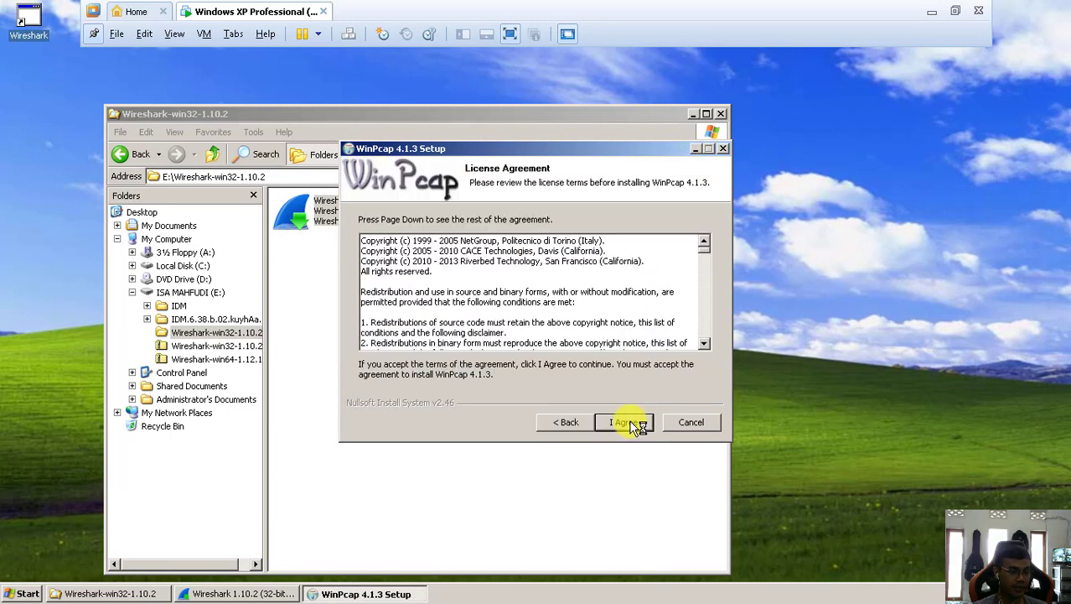
{"action": "left_click", "coordinate": [625, 423]}
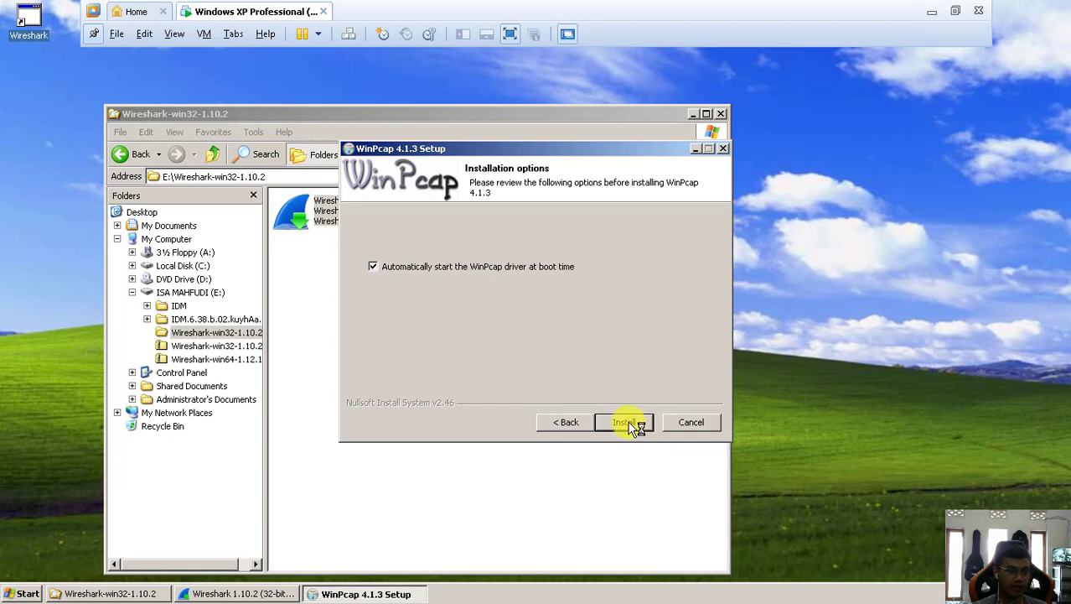
{"action": "left_click", "coordinate": [634, 426]}
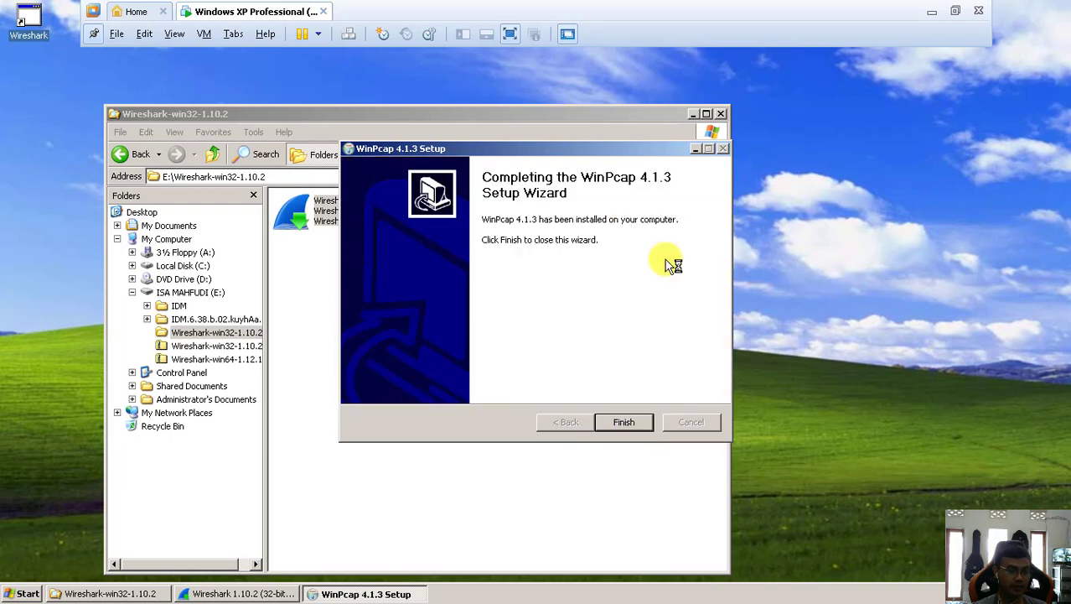
{"action": "left_click", "coordinate": [636, 424]}
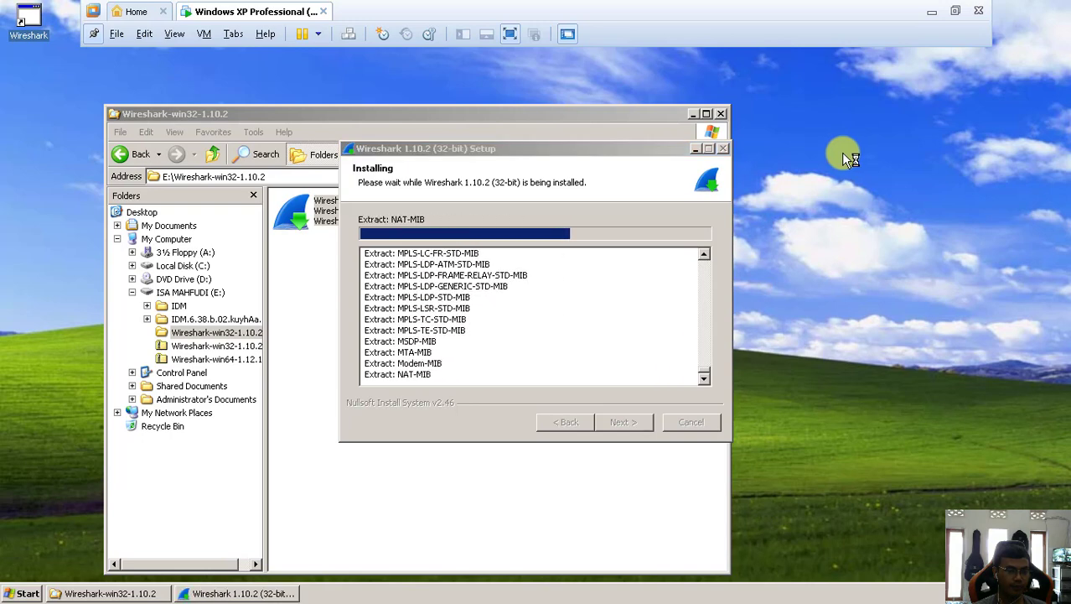
Refresh the XP desktop twice while the Wireshark installation runs.
{"action": "right_click", "coordinate": [841, 152]}
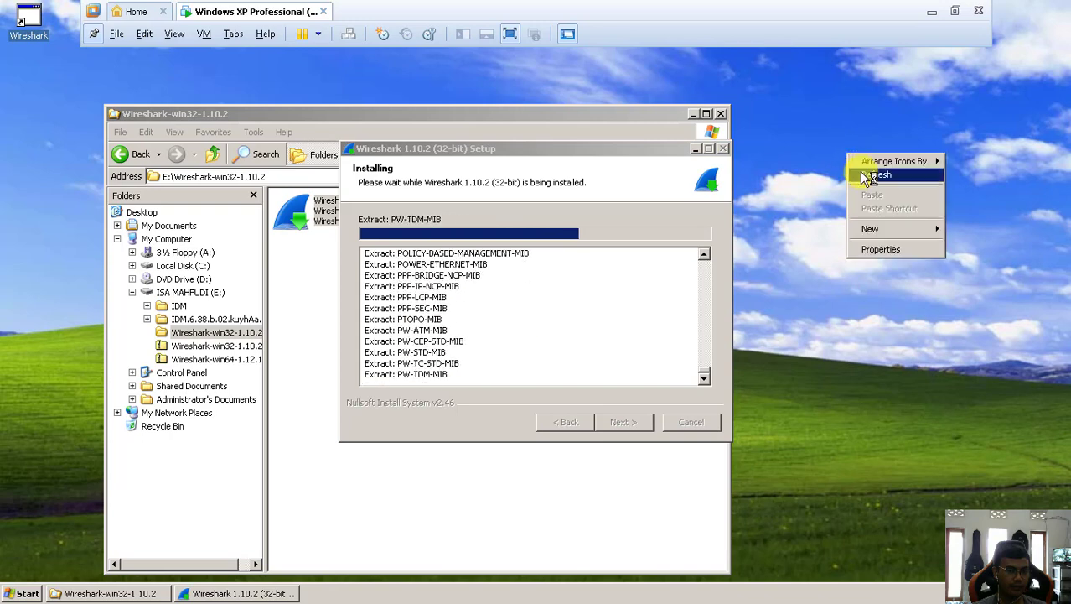
{"action": "left_click", "coordinate": [863, 173]}
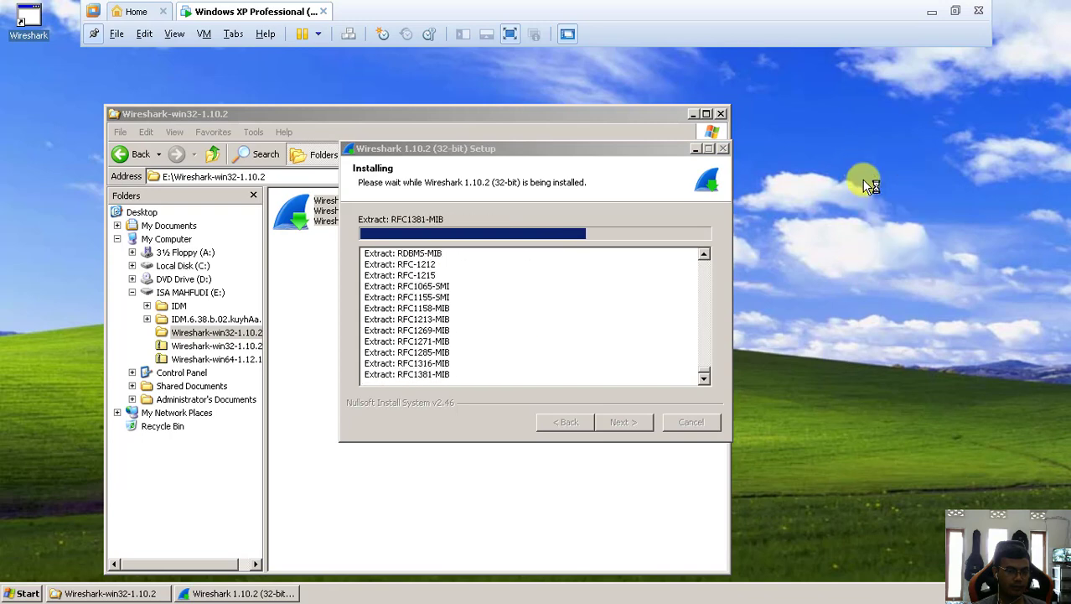
{"action": "right_click", "coordinate": [869, 181]}
{"action": "left_click", "coordinate": [887, 203]}
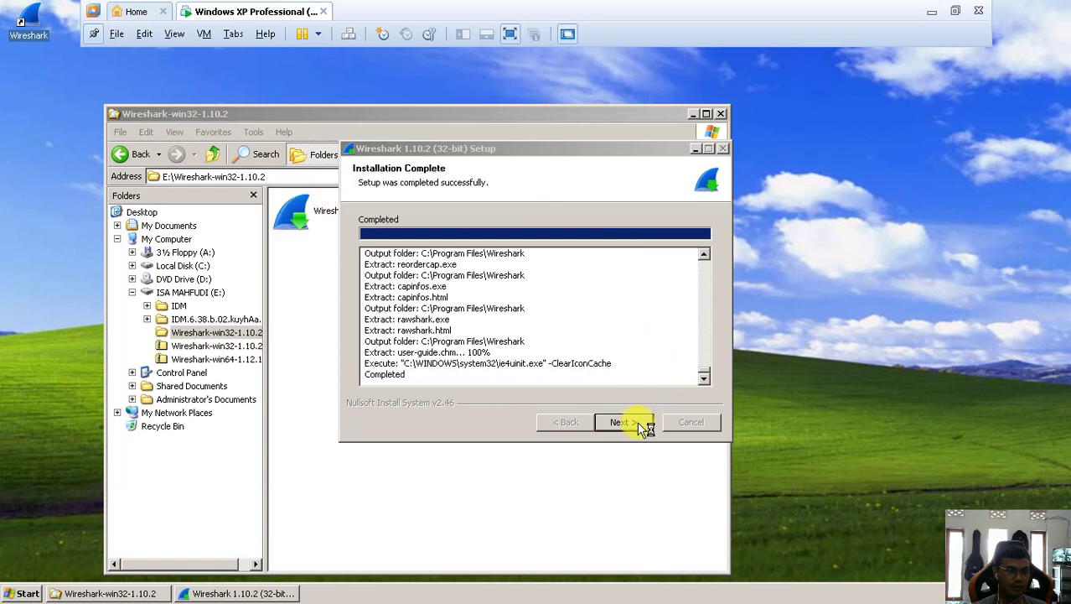
Finish Wireshark setup with Run Wireshark 1.10.2 ticked and close the installer folder window.
{"action": "left_click", "coordinate": [642, 428]}
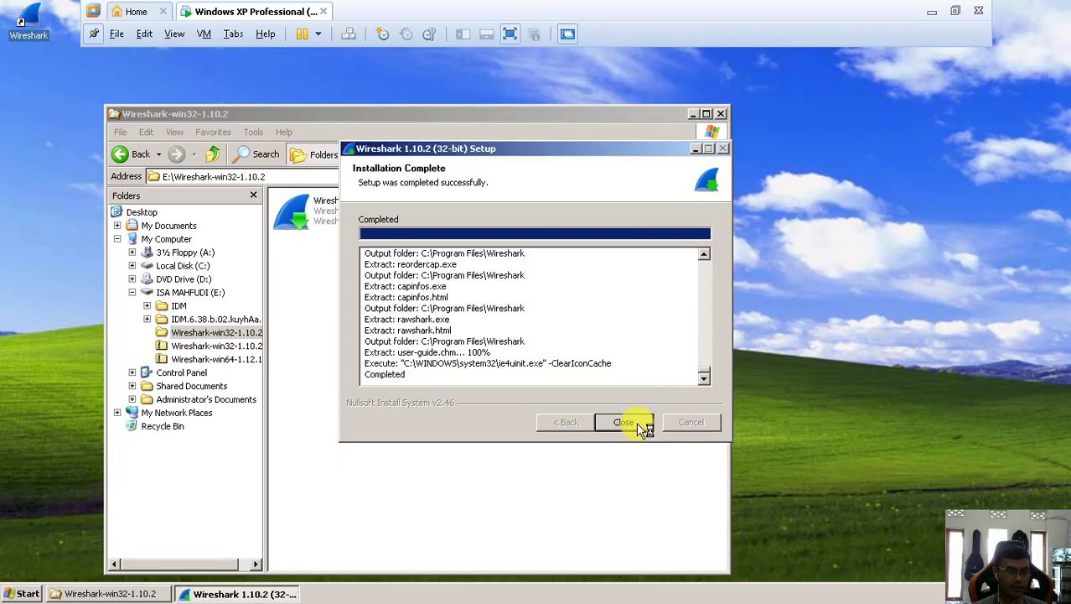
{"action": "left_click", "coordinate": [642, 427]}
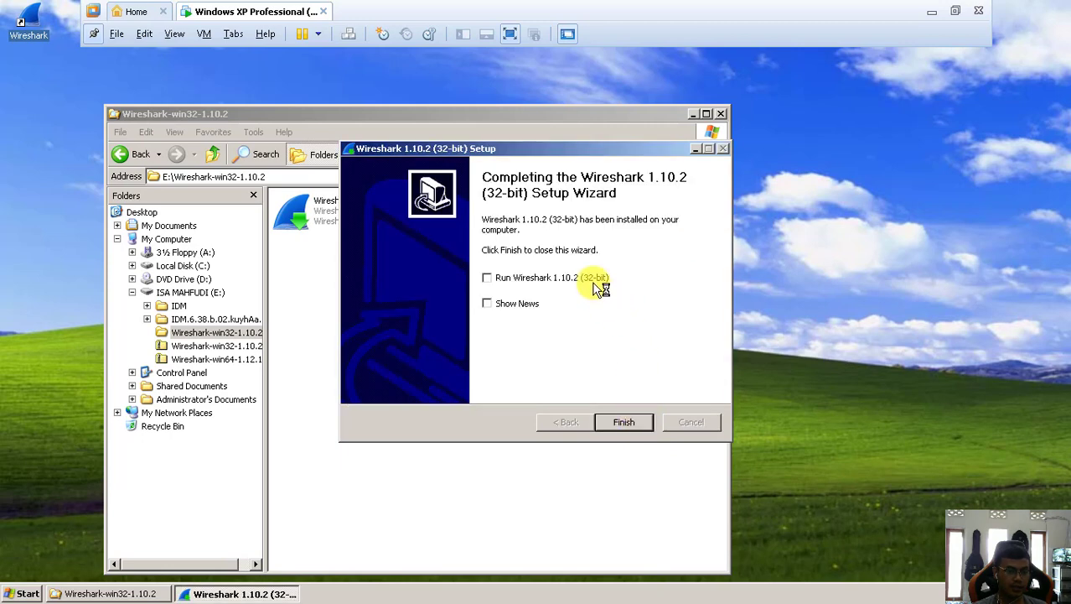
{"action": "left_click", "coordinate": [488, 278]}
{"action": "left_click", "coordinate": [624, 423]}
{"action": "left_click", "coordinate": [722, 114]}
Drag the Recycle Bin icon below the Wireshark shortcut at top-left and refresh the desktop several times.
{"action": "right_click", "coordinate": [824, 131]}
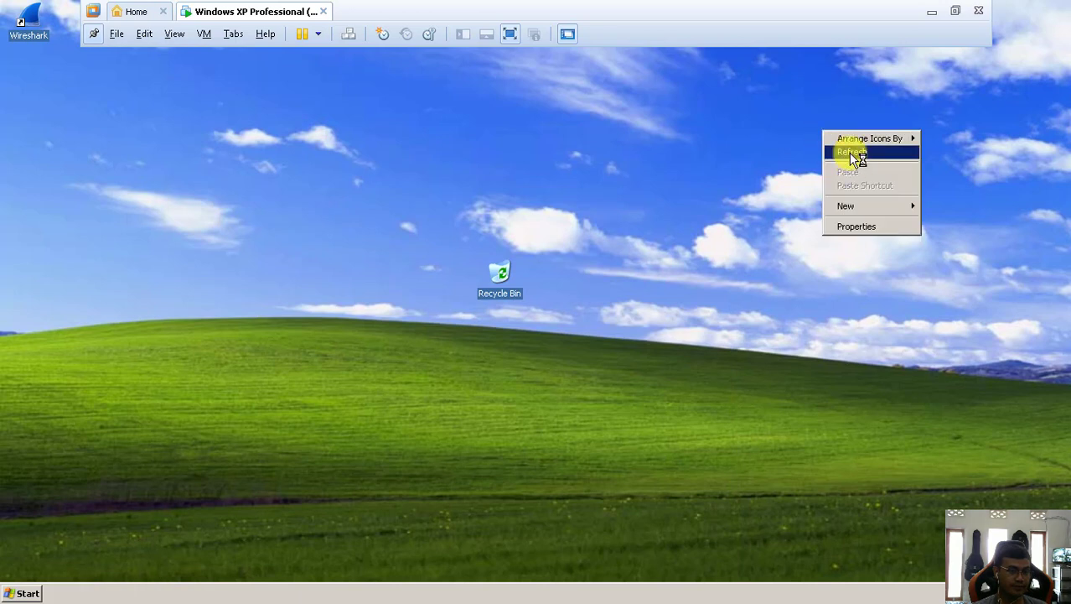
{"action": "left_click", "coordinate": [848, 151]}
{"action": "left_click_drag", "start_coordinate": [500, 272], "coordinate": [29, 87]}
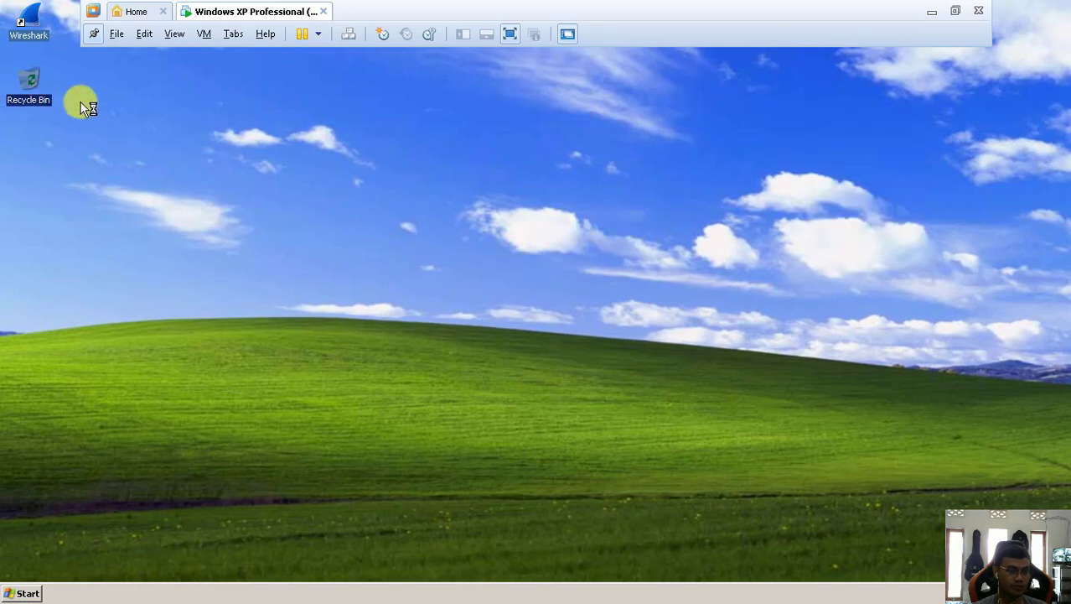
{"action": "right_click", "coordinate": [389, 138]}
{"action": "left_click", "coordinate": [414, 158]}
{"action": "right_click", "coordinate": [509, 144]}
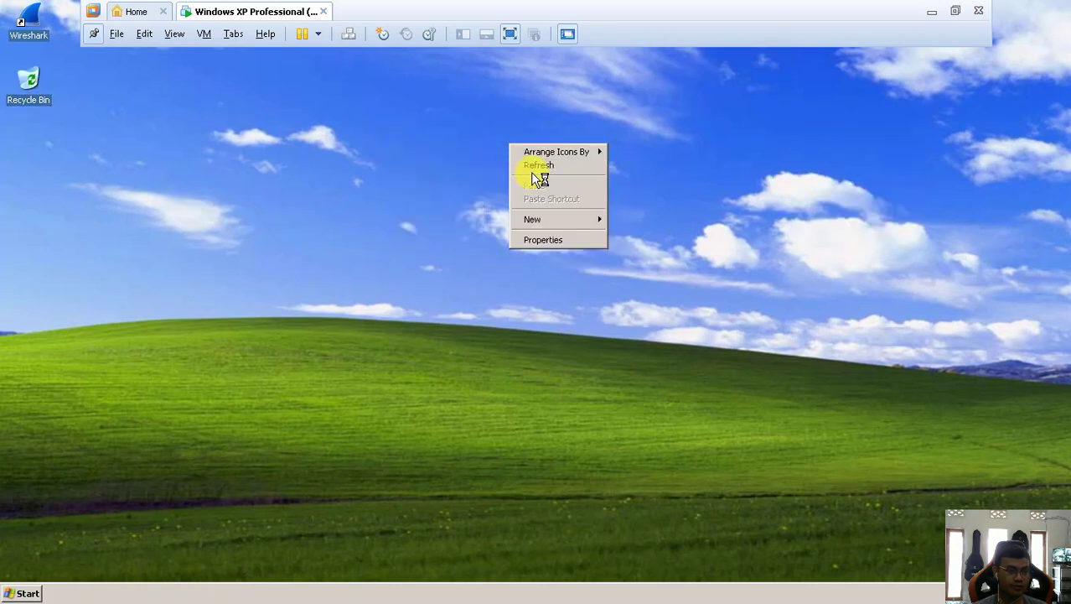
{"action": "left_click", "coordinate": [532, 167]}
{"action": "right_click", "coordinate": [531, 167]}
{"action": "left_click", "coordinate": [549, 187]}
{"action": "right_click", "coordinate": [483, 143]}
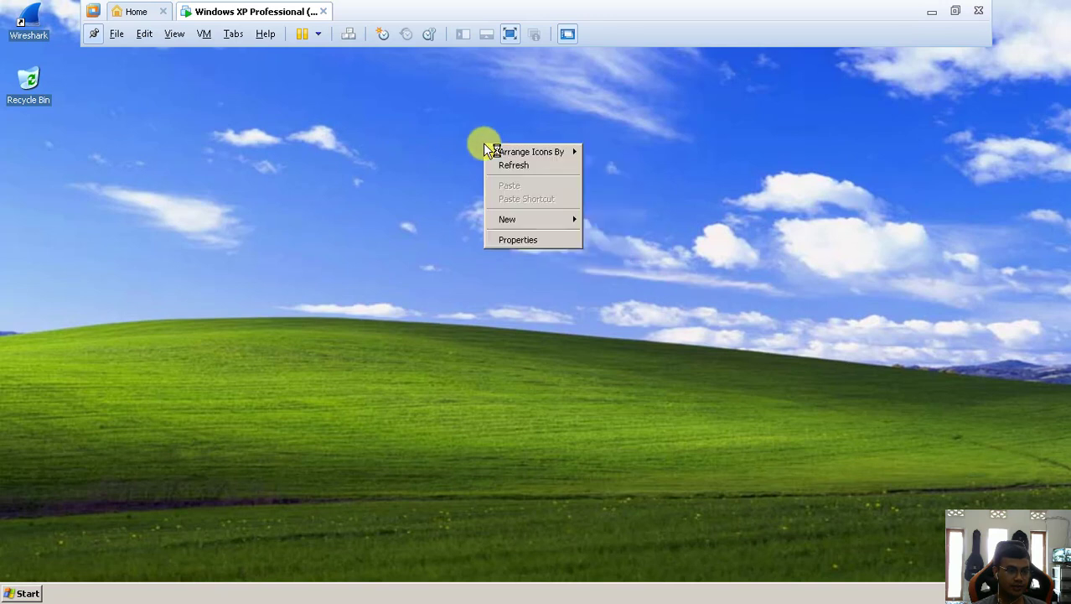
{"action": "left_click", "coordinate": [513, 167]}
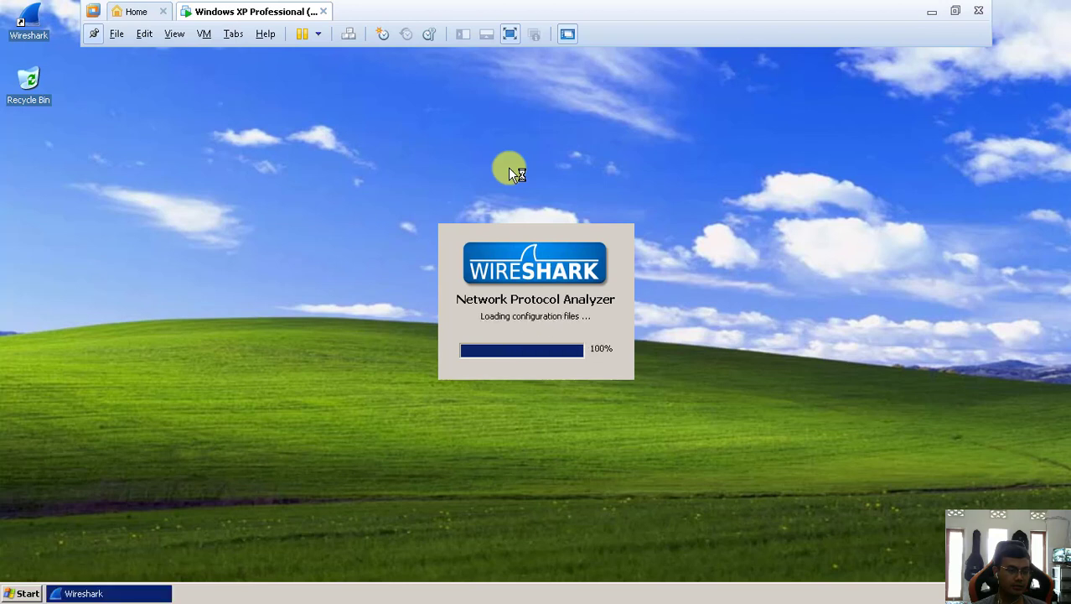
Move the Wireshark 1.10.2 window to the centre, close it, and refresh the desktop.
{"action": "right_click", "coordinate": [509, 170]}
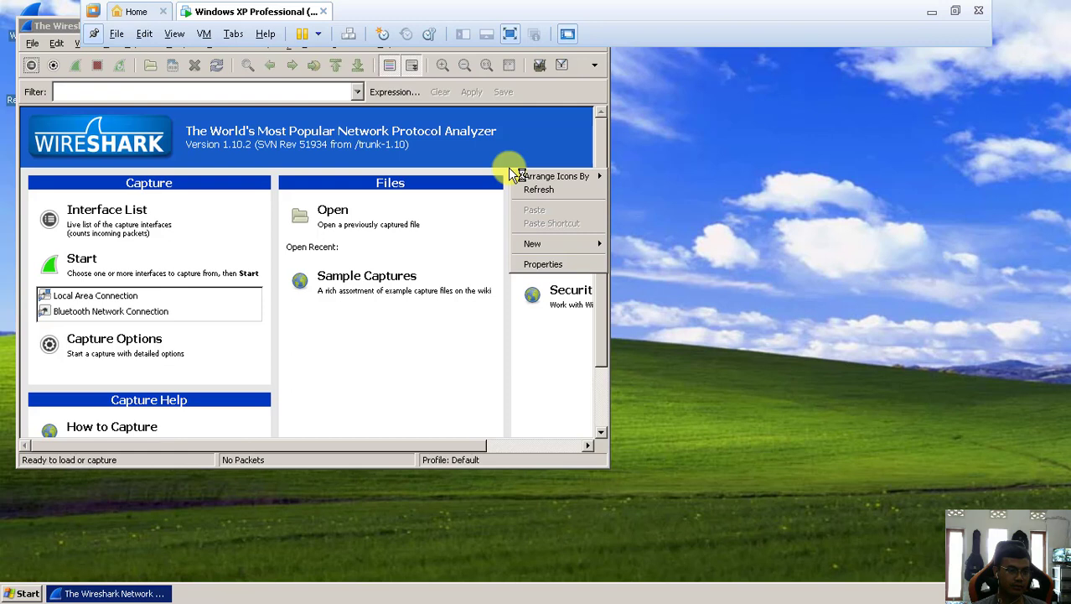
{"action": "left_click", "coordinate": [559, 192]}
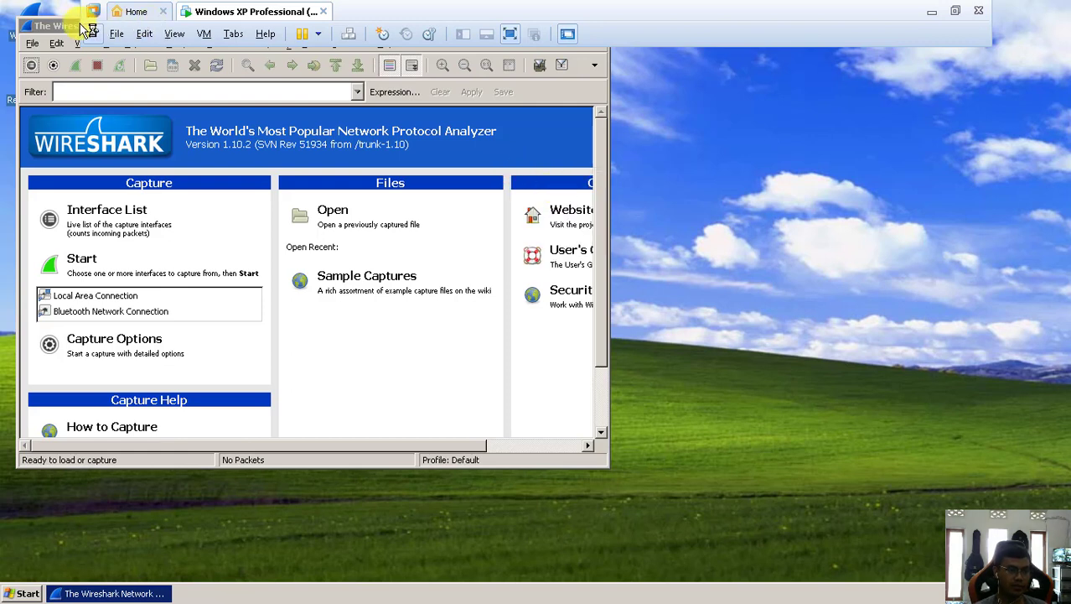
{"action": "left_click_drag", "start_coordinate": [57, 28], "coordinate": [277, 132]}
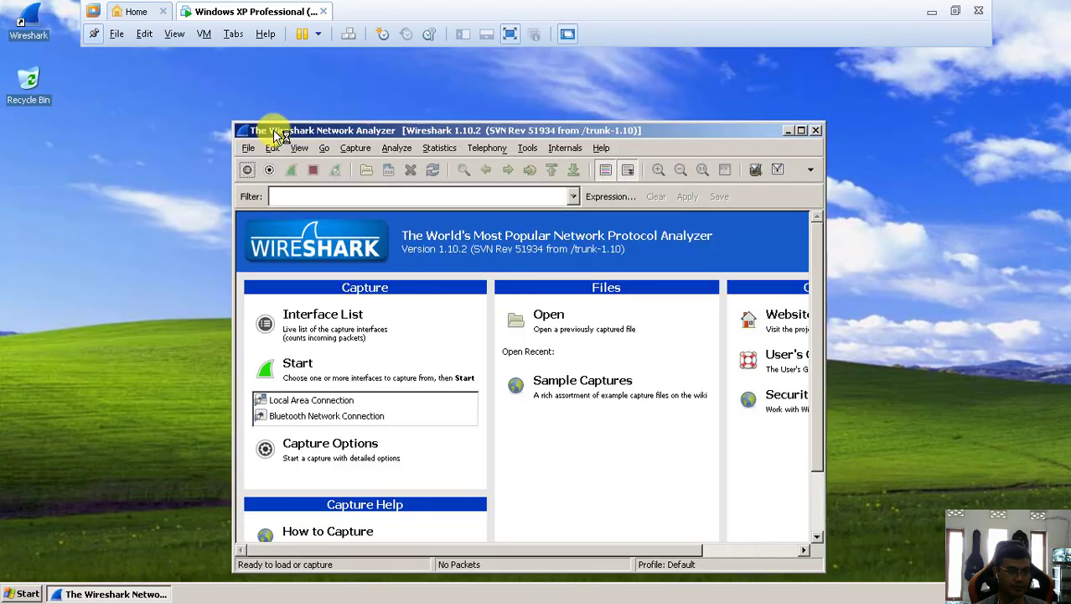
{"action": "left_click", "coordinate": [817, 131]}
{"action": "right_click", "coordinate": [478, 115]}
{"action": "left_click", "coordinate": [500, 140]}
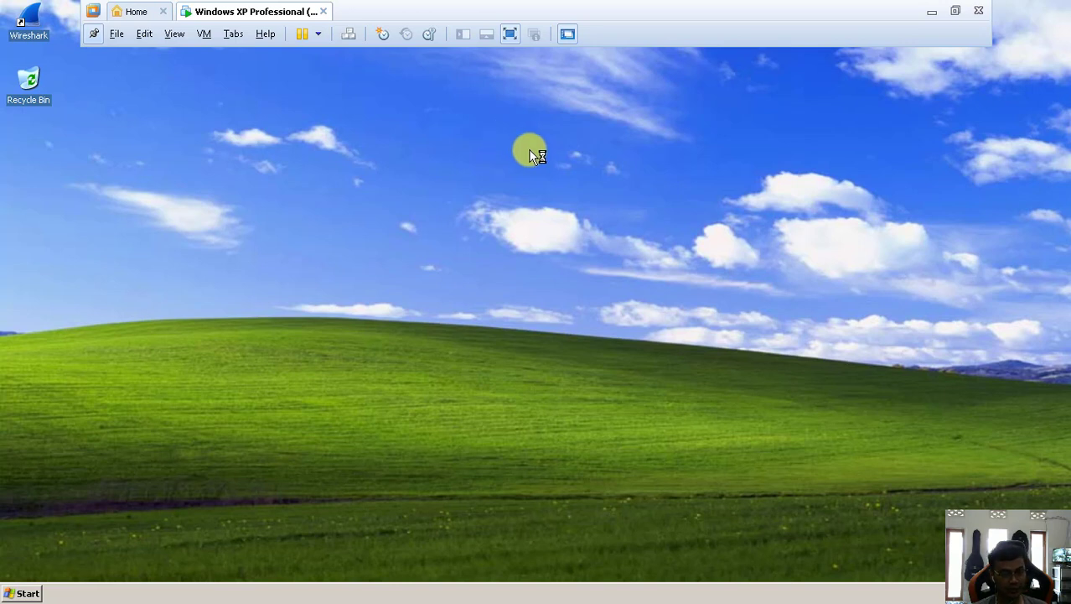
Leave XP full screen and view the Edraw Diagram Blok network diagram, then go back to VMware's Home tab.
{"action": "left_click", "coordinate": [510, 33]}
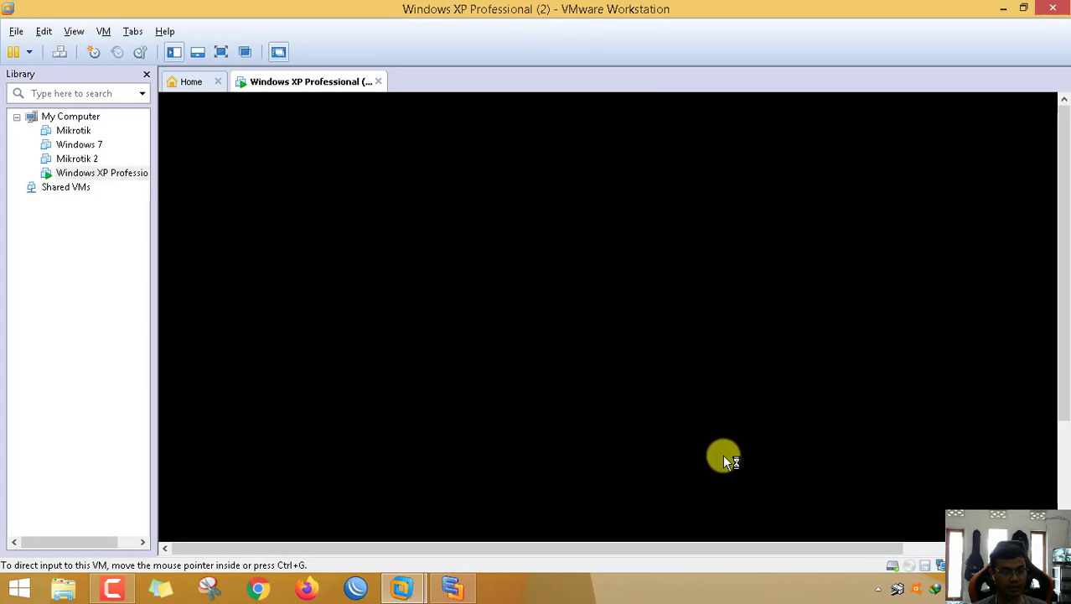
{"action": "left_click", "coordinate": [469, 594]}
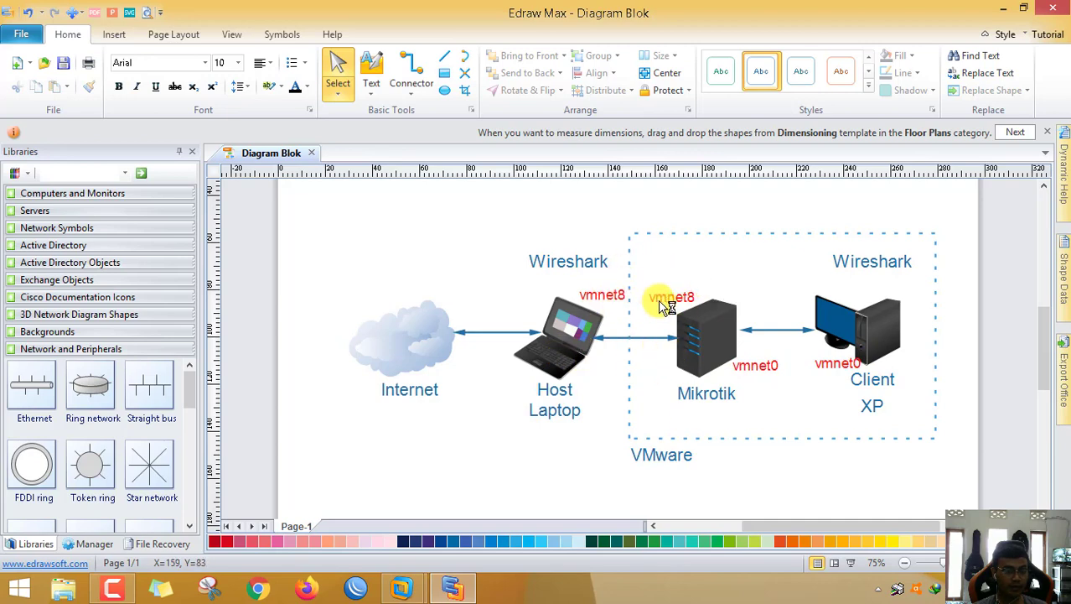
{"action": "mouse_move", "coordinate": [404, 588]}
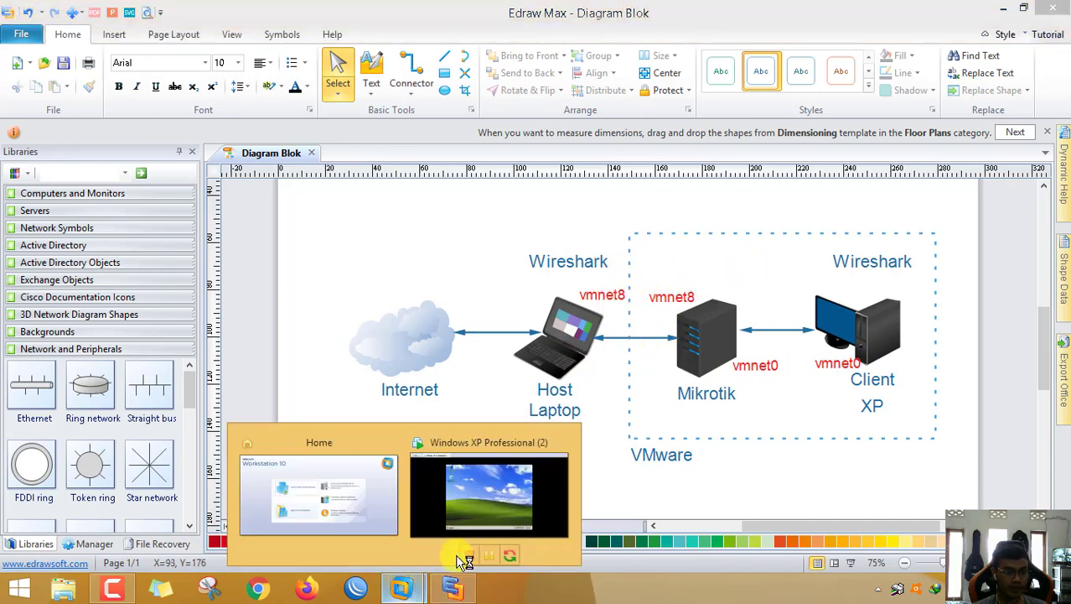
{"action": "left_click", "coordinate": [390, 501]}
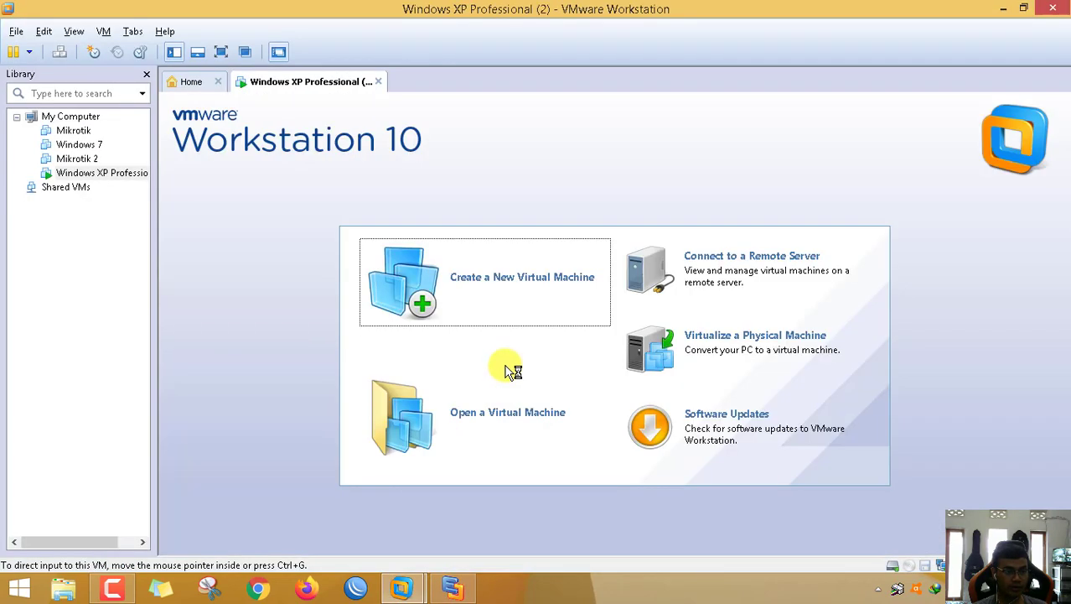
Open the Mikrotik 2 machine and its Network Adapter settings on VMnet8 (NAT).
{"action": "right_click", "coordinate": [77, 162]}
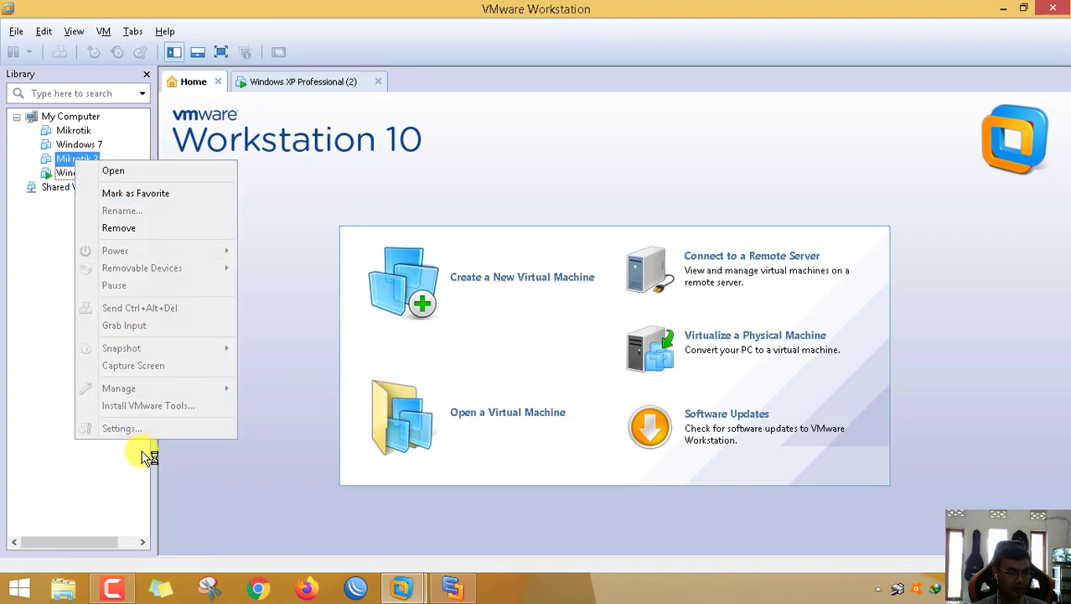
{"action": "left_click", "coordinate": [69, 159]}
{"action": "double_click", "coordinate": [69, 159]}
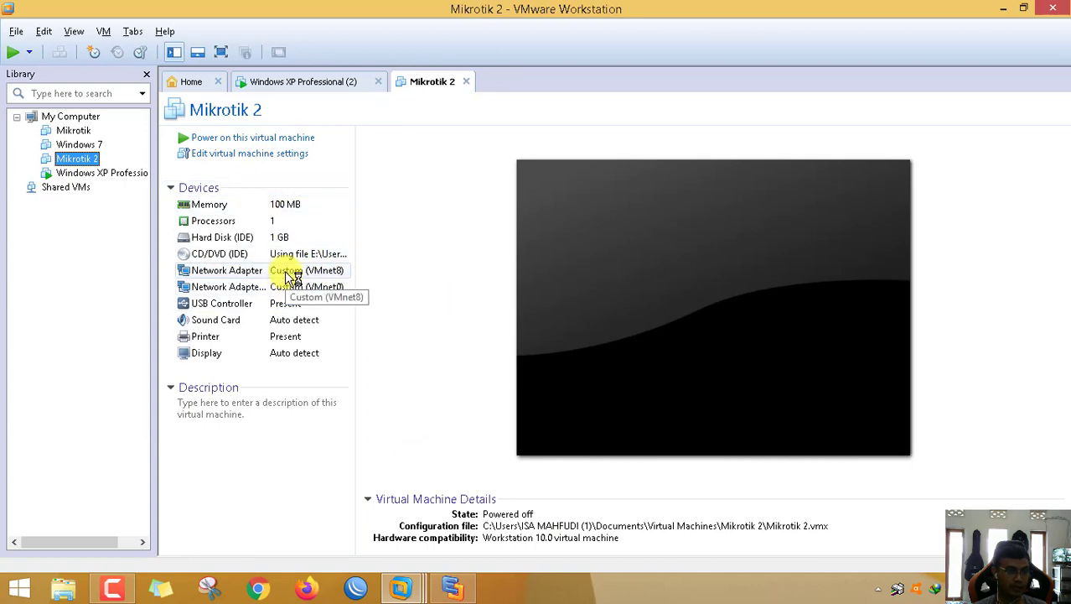
{"action": "left_click", "coordinate": [80, 159]}
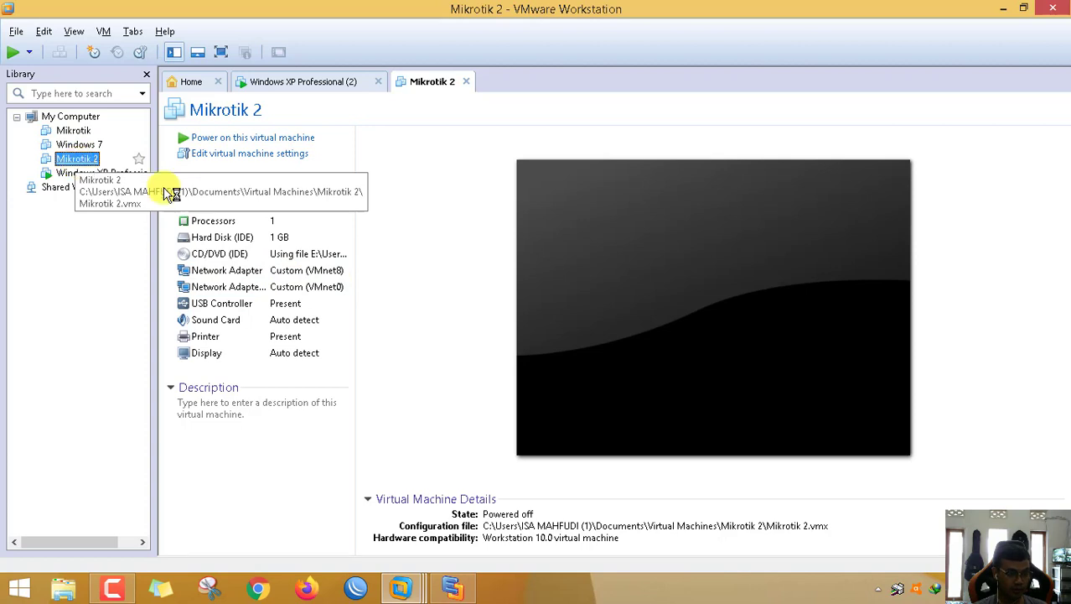
{"action": "left_click", "coordinate": [298, 270]}
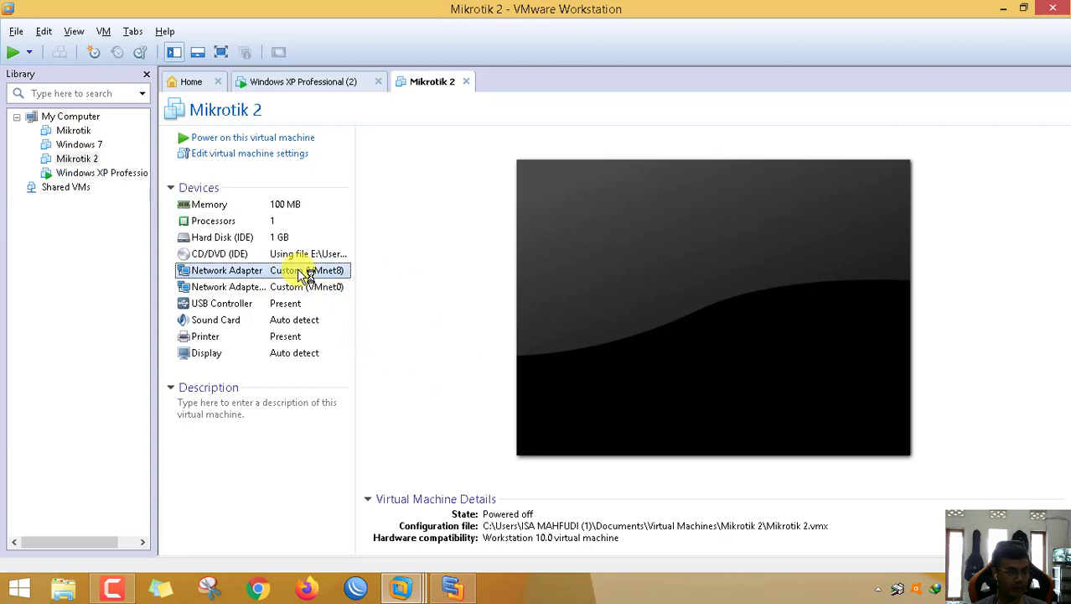
{"action": "double_click", "coordinate": [300, 272]}
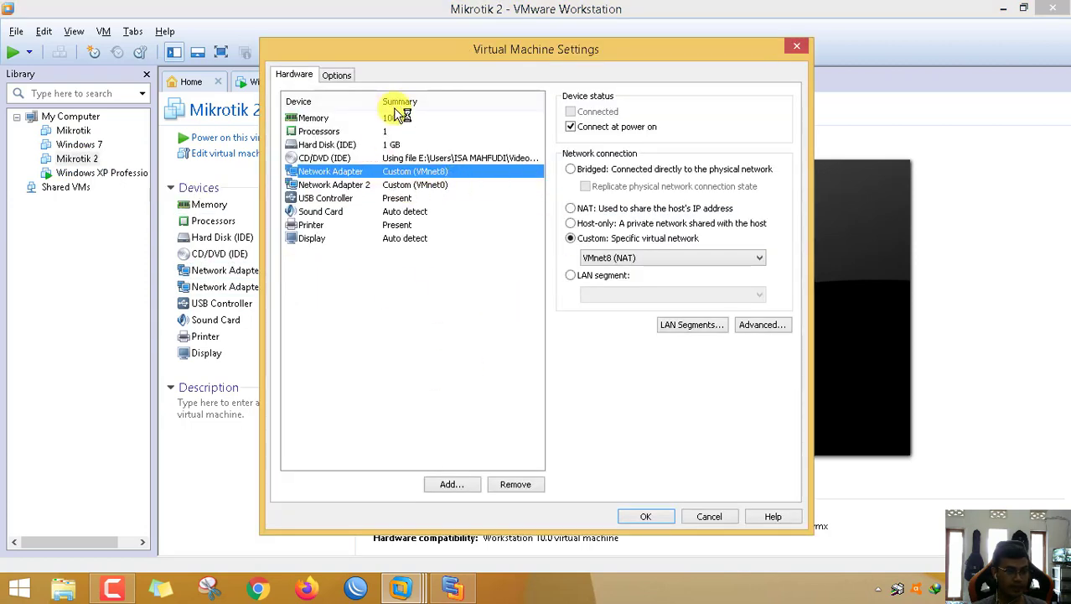
Widen the Summary column, verify Network Adapter 2 uses VMnet0, and close the settings with OK.
{"action": "left_click_drag", "start_coordinate": [379, 101], "coordinate": [420, 113]}
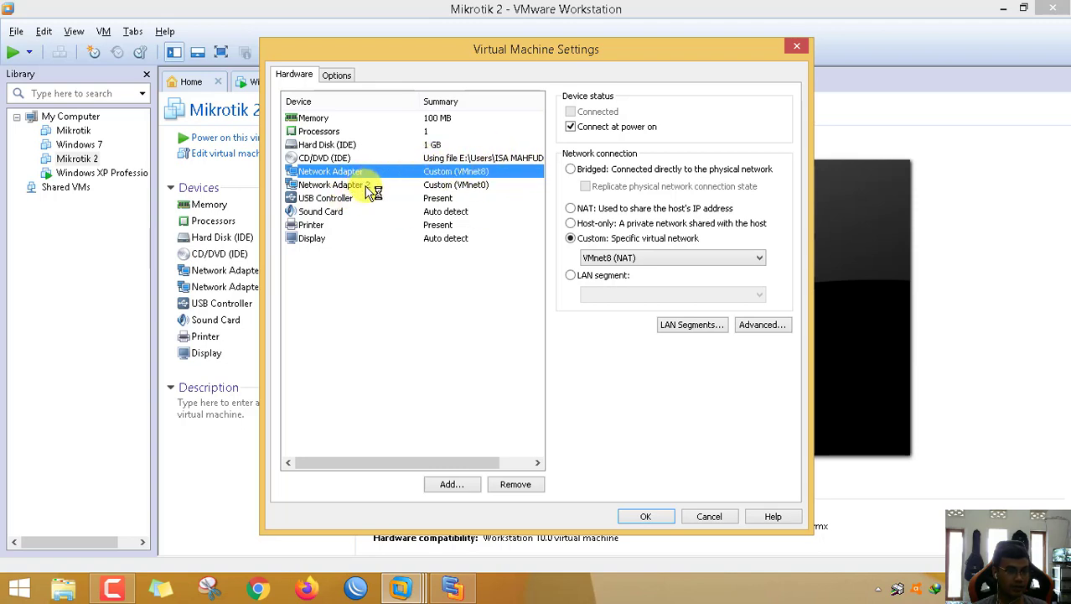
{"action": "left_click", "coordinate": [478, 186]}
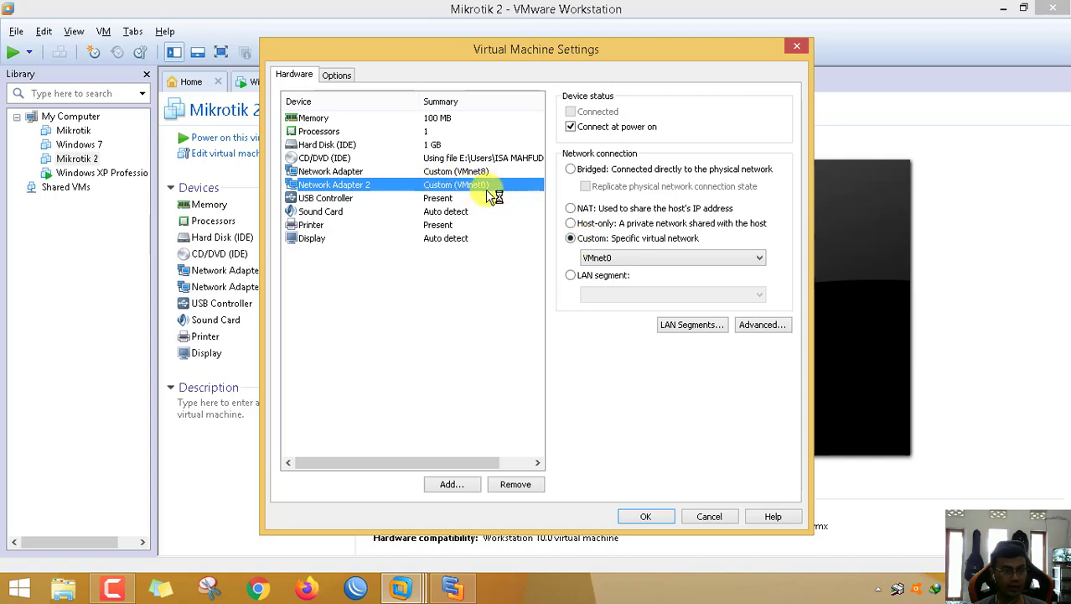
{"action": "left_click", "coordinate": [658, 519]}
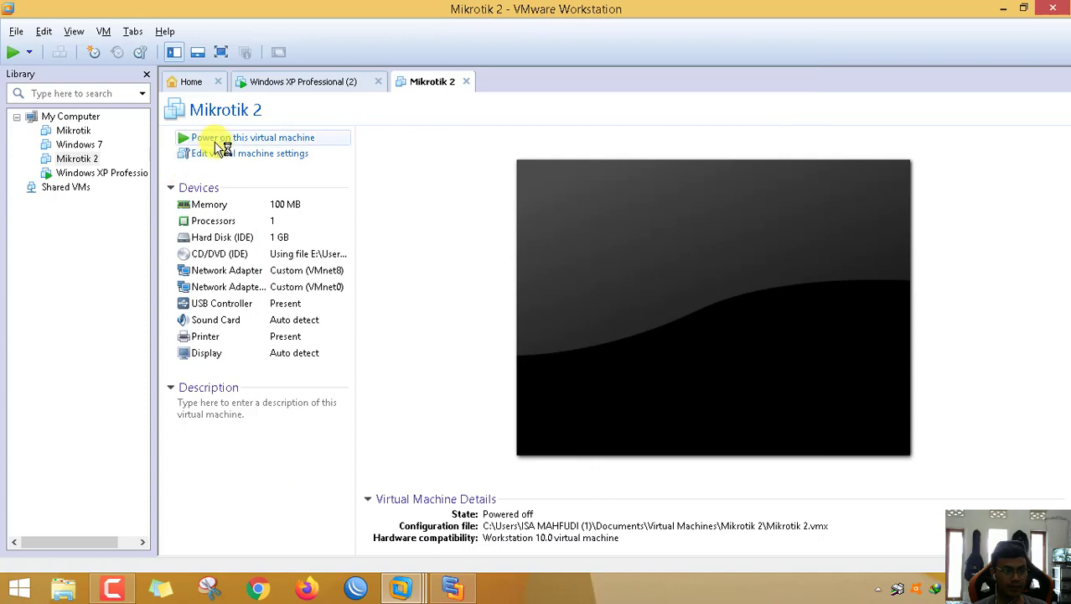
Power on Mikrotik 2 and let it boot to the MikroTik 5.20 login.
{"action": "left_click", "coordinate": [216, 140]}
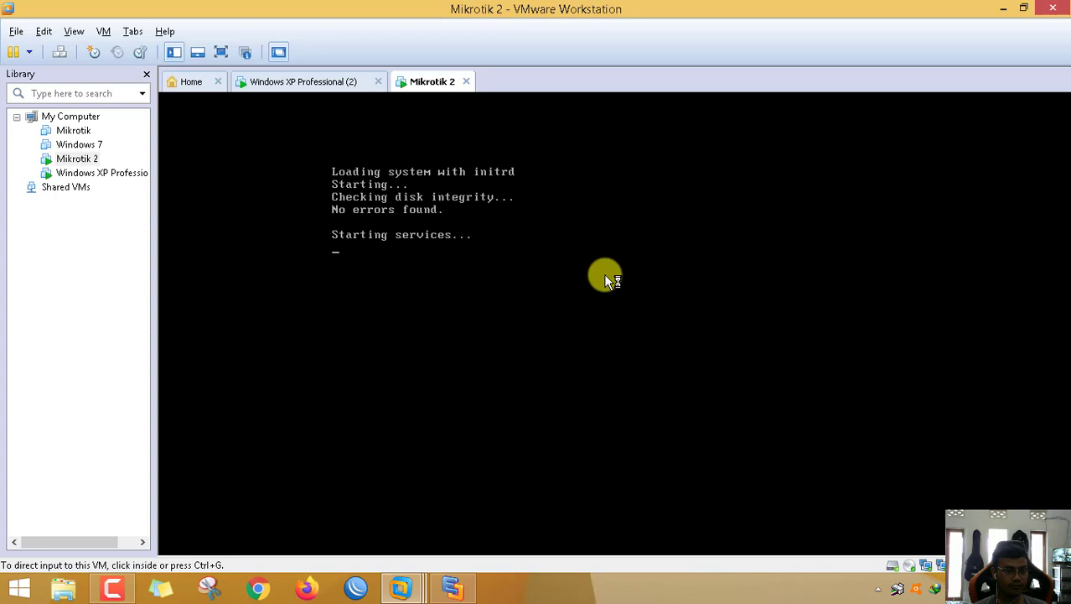
Log in to the router console as admin with an empty password.
{"action": "left_click", "coordinate": [560, 212]}
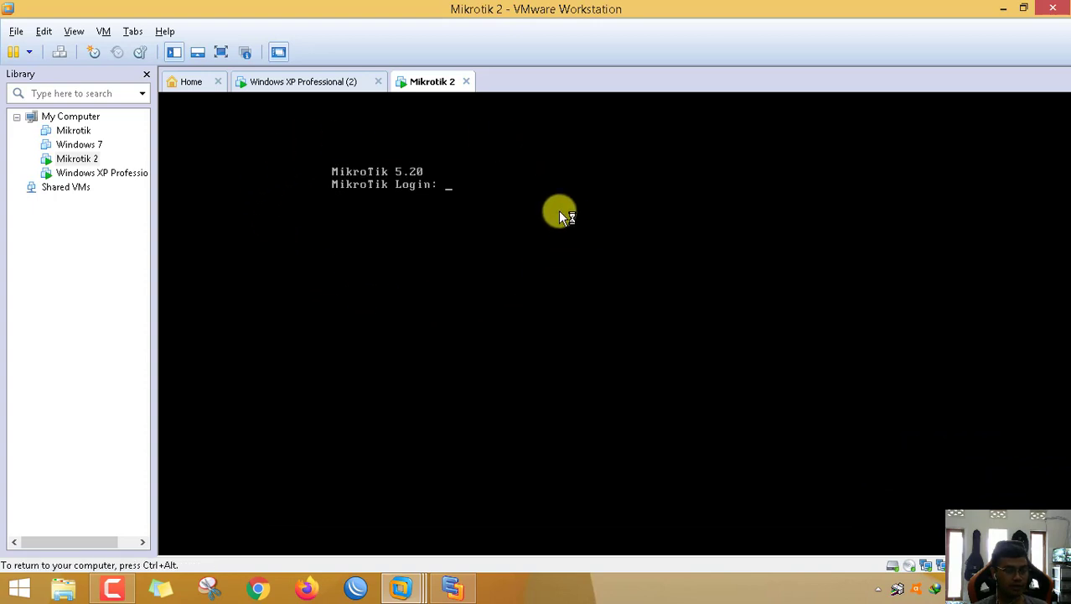
{"action": "type", "text": "asdm"}
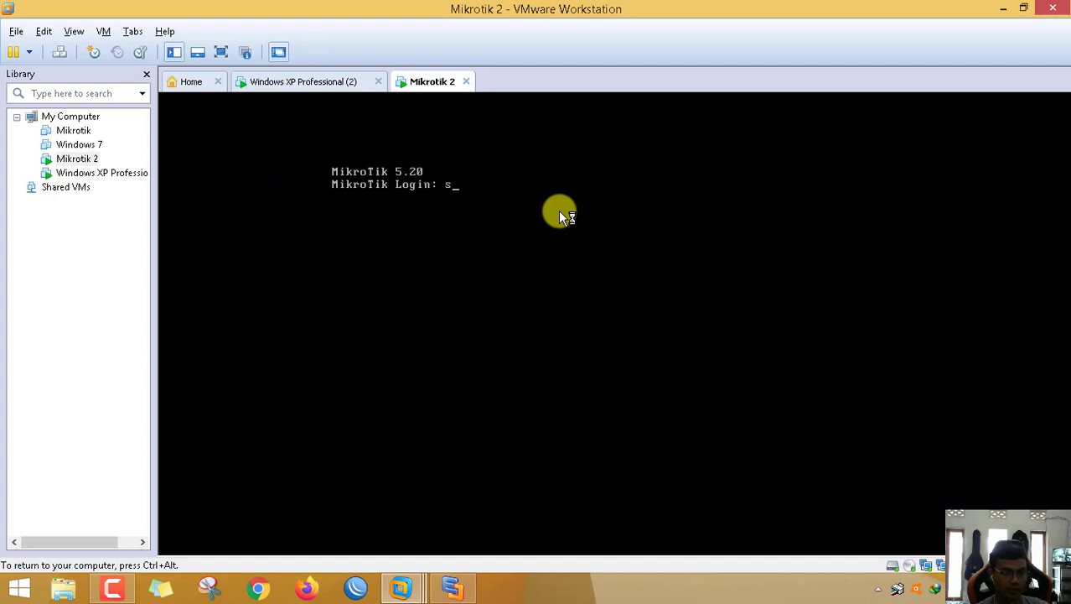
{"action": "key", "text": "BackSpace"}
{"action": "key", "text": "BackSpace"}
{"action": "key", "text": "BackSpace"}
{"action": "key", "text": "BackSpace"}
{"action": "type", "text": "admin"}
{"action": "key", "text": "Return"}
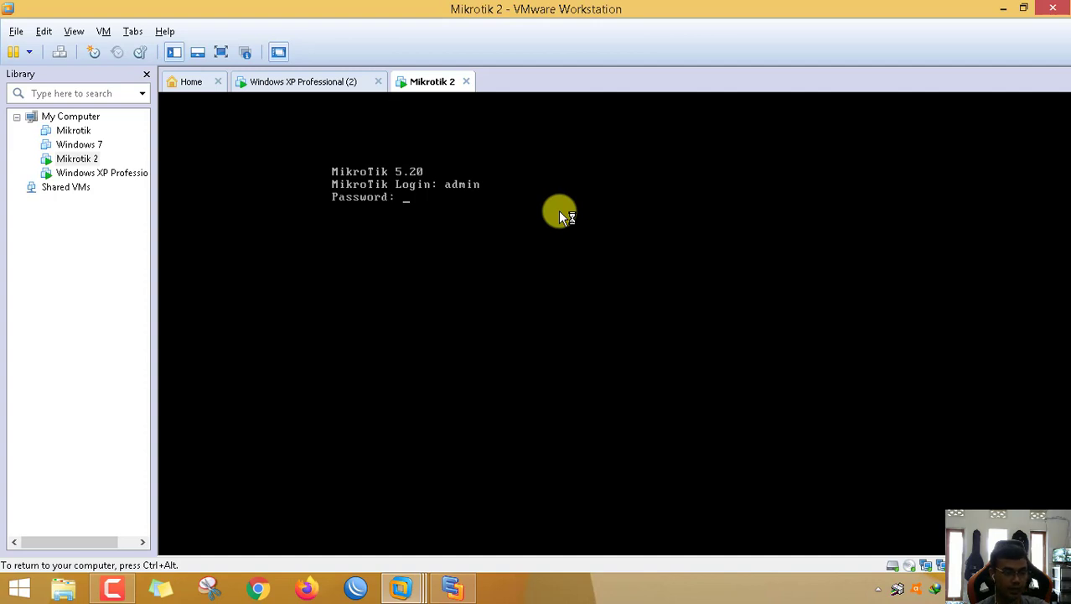
{"action": "key", "text": "Return"}
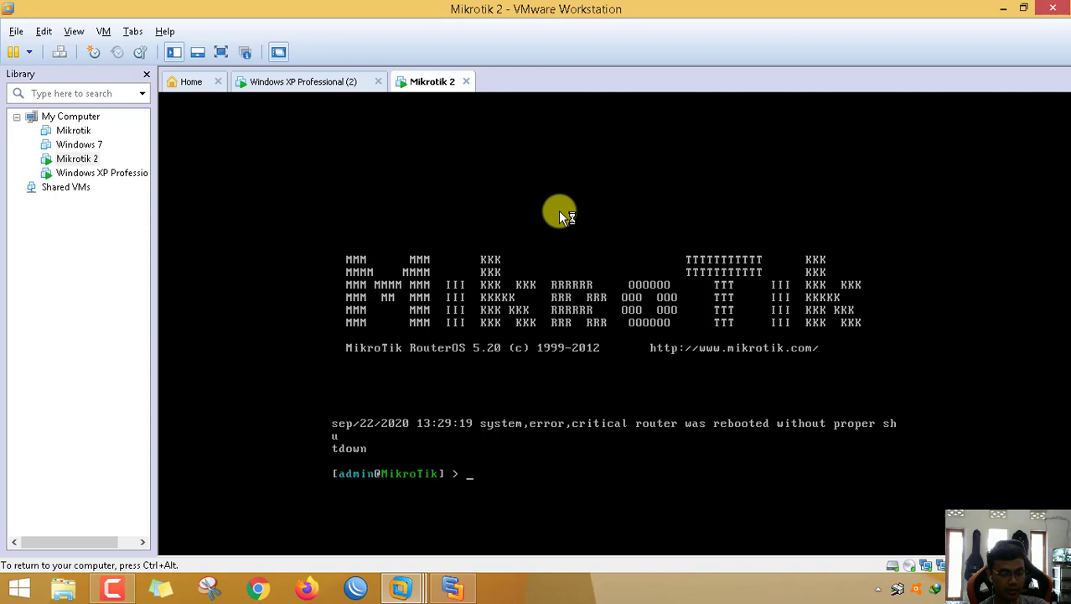
Run 'system reset-configuration skip-backup=yes no-defaults=yes' and confirm with y.
{"action": "type", "text": "system"}
{"action": "key", "text": "BackSpace"}
{"action": "key", "text": "BackSpace"}
{"action": "key", "text": "BackSpace"}
{"action": "key", "text": "BackSpace"}
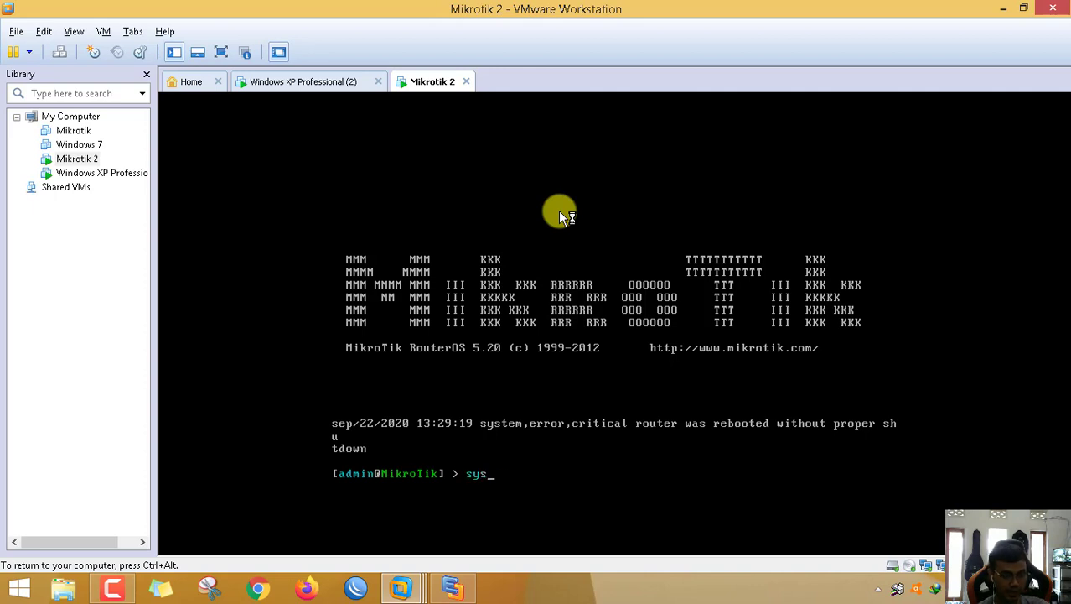
{"action": "key", "text": "Tab"}
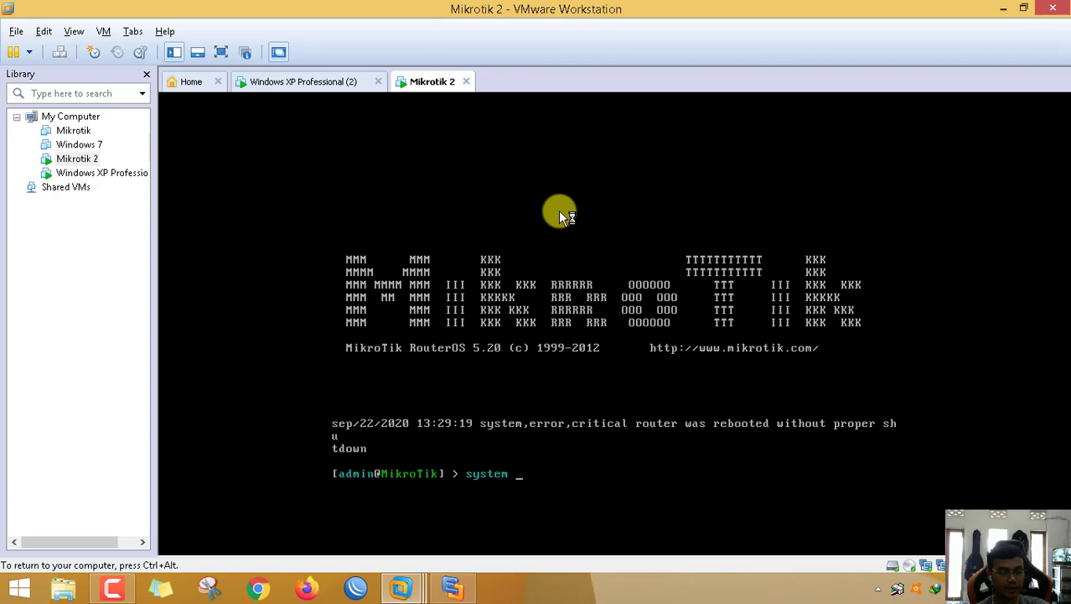
{"action": "type", "text": "rese"}
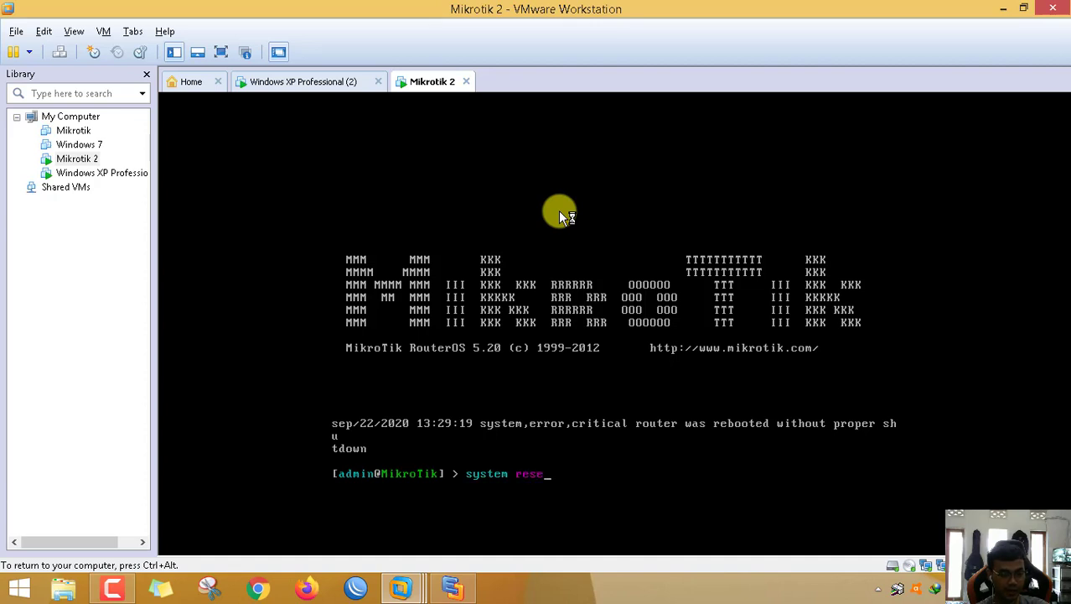
{"action": "key", "text": "Tab"}
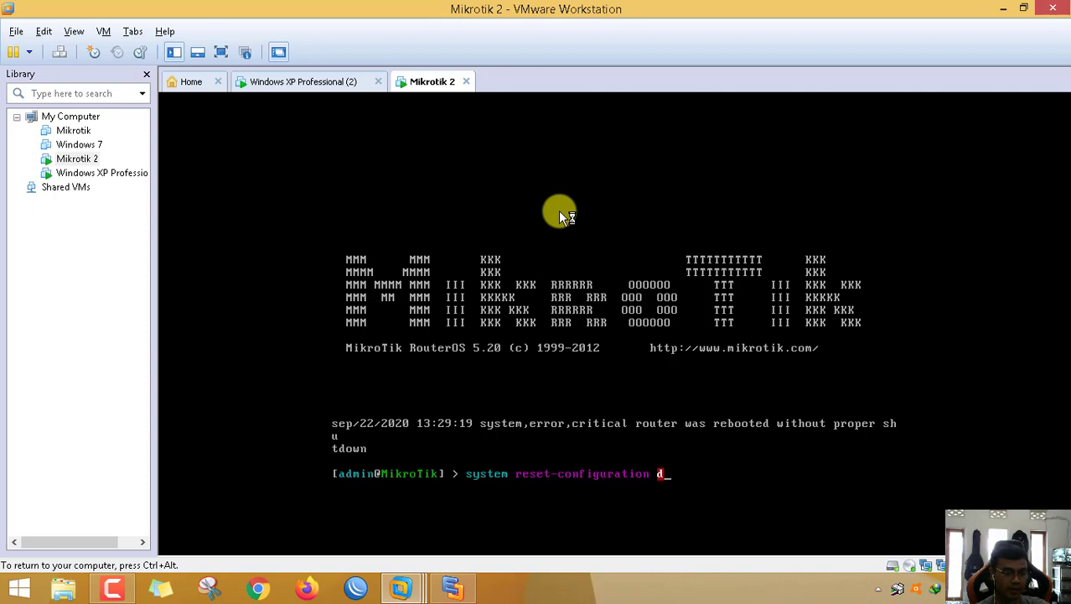
{"action": "type", "text": "sk"}
{"action": "key", "text": "Tab"}
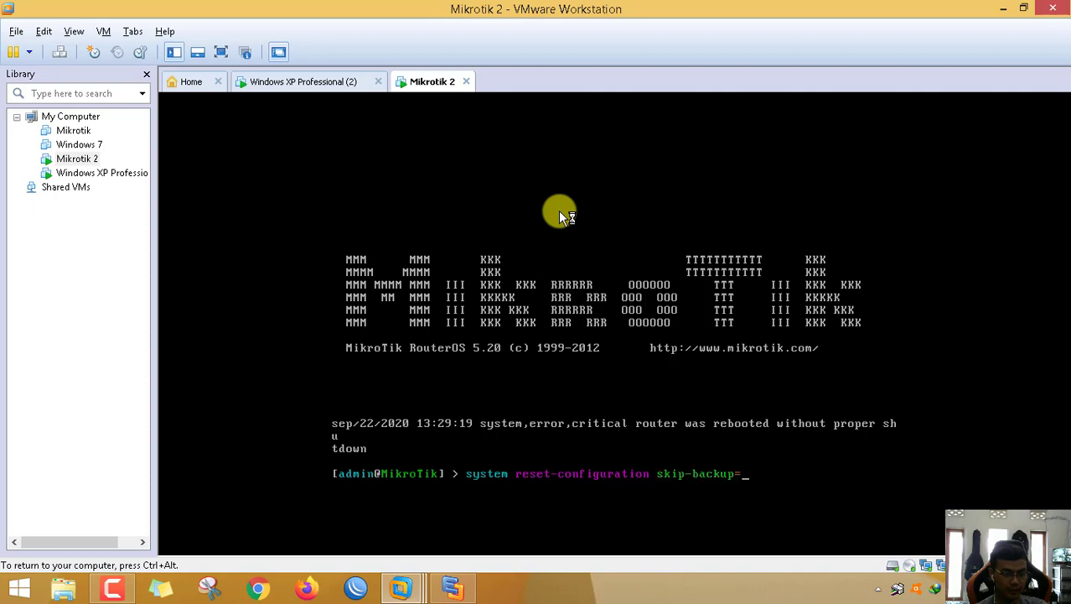
{"action": "type", "text": "yes no"}
{"action": "key", "text": "Tab"}
{"action": "type", "text": "yes"}
{"action": "key", "text": "Return"}
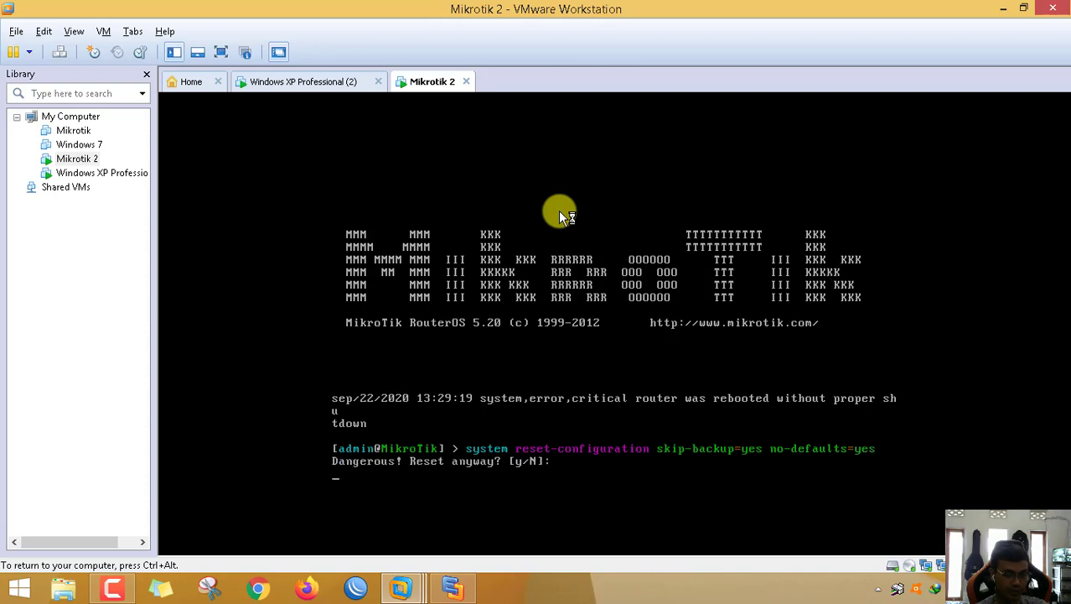
{"action": "type", "text": "y"}
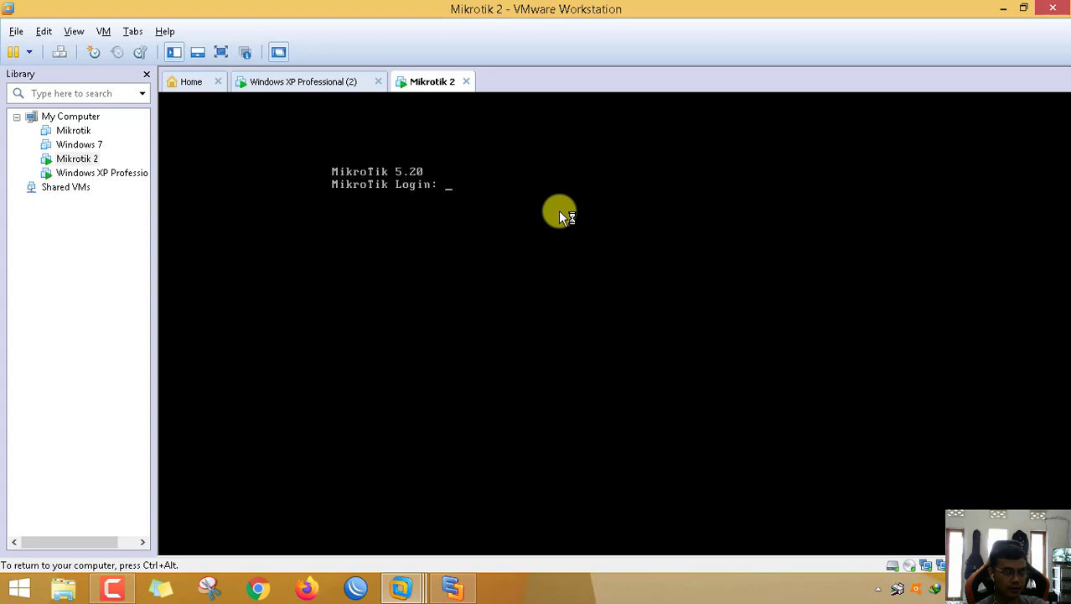
Log in again as admin with an empty password after the reset.
{"action": "type", "text": "admin"}
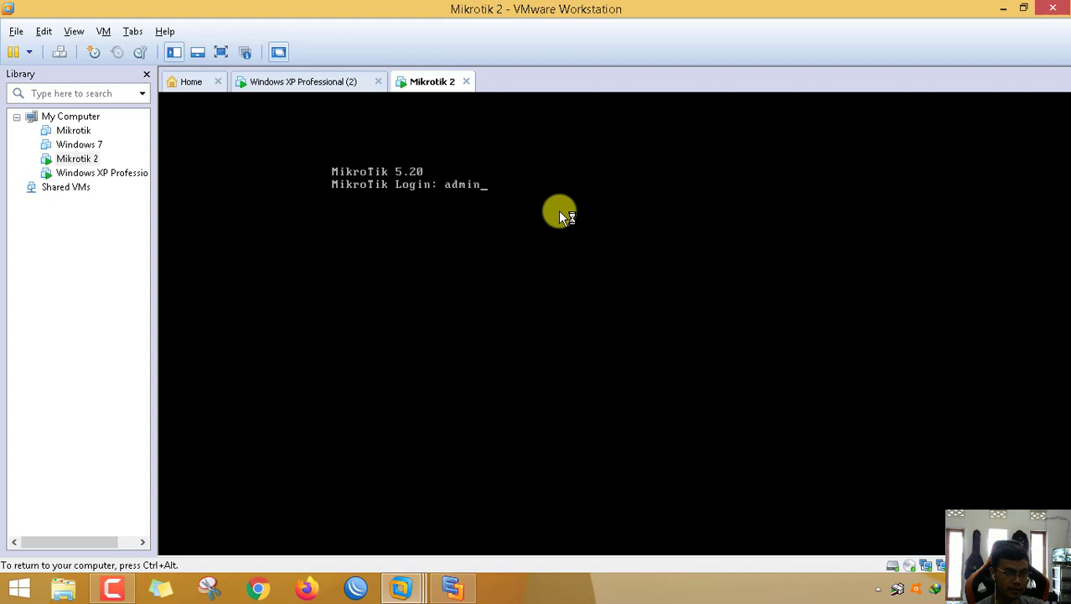
{"action": "key", "text": "Return"}
{"action": "key", "text": "Return"}
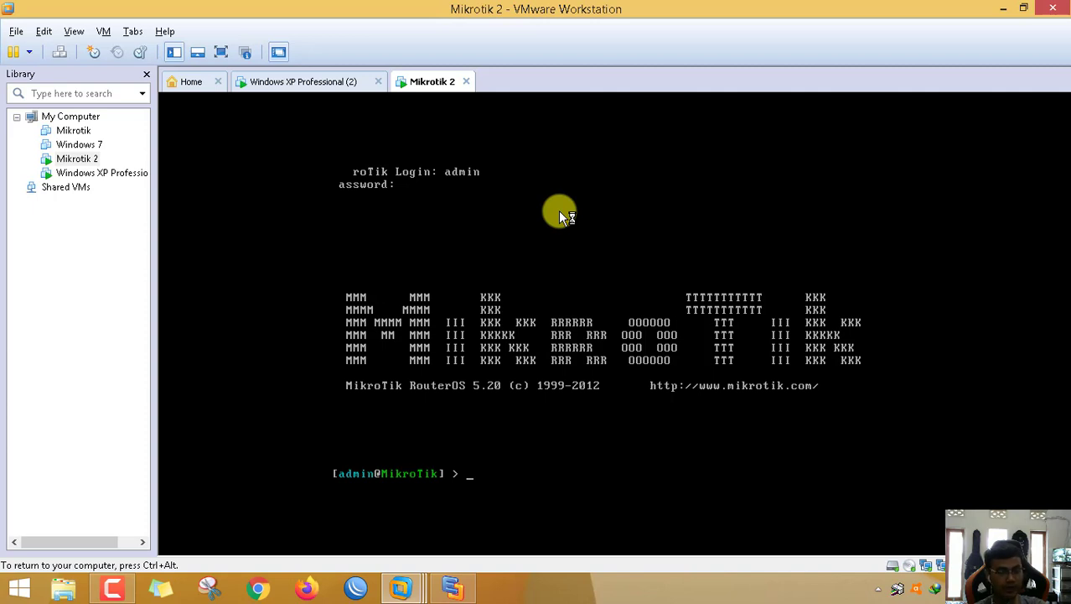
Run 'ip dhcp-client add interface=ether1 disabled=no' to enable a DHCP client on ether1.
{"action": "type", "text": "ip d"}
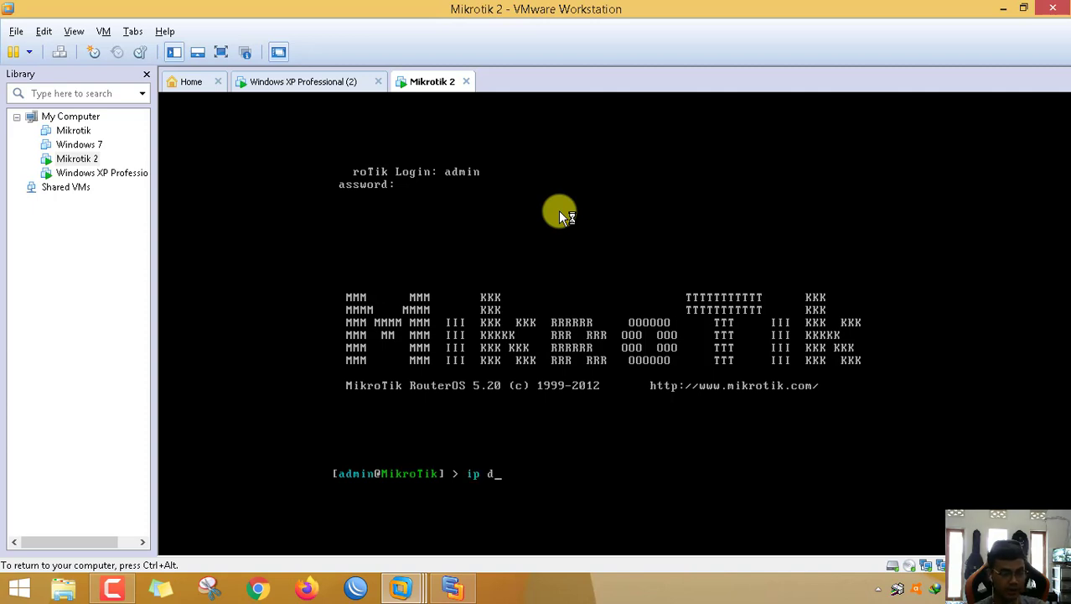
{"action": "type", "text": "hcp- clie"}
{"action": "key", "text": "BackSpace"}
{"action": "key", "text": "BackSpace"}
{"action": "key", "text": "BackSpace"}
{"action": "key", "text": "BackSpace"}
{"action": "key", "text": "BackSpace"}
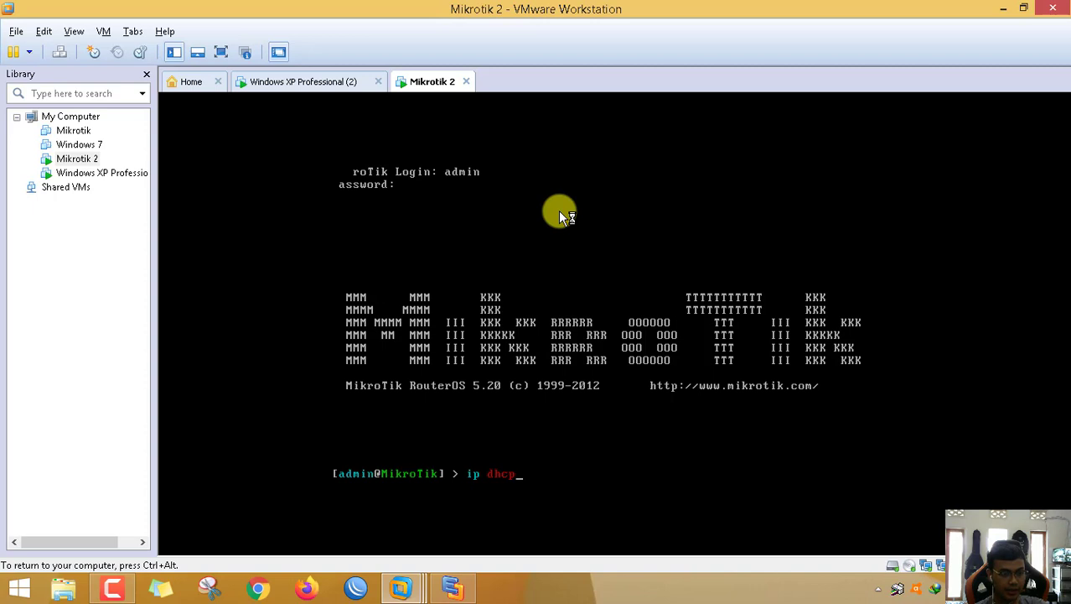
{"action": "type", "text": "-cl"}
{"action": "key", "text": "Tab"}
{"action": "type", "text": "a"}
{"action": "key", "text": "Tab"}
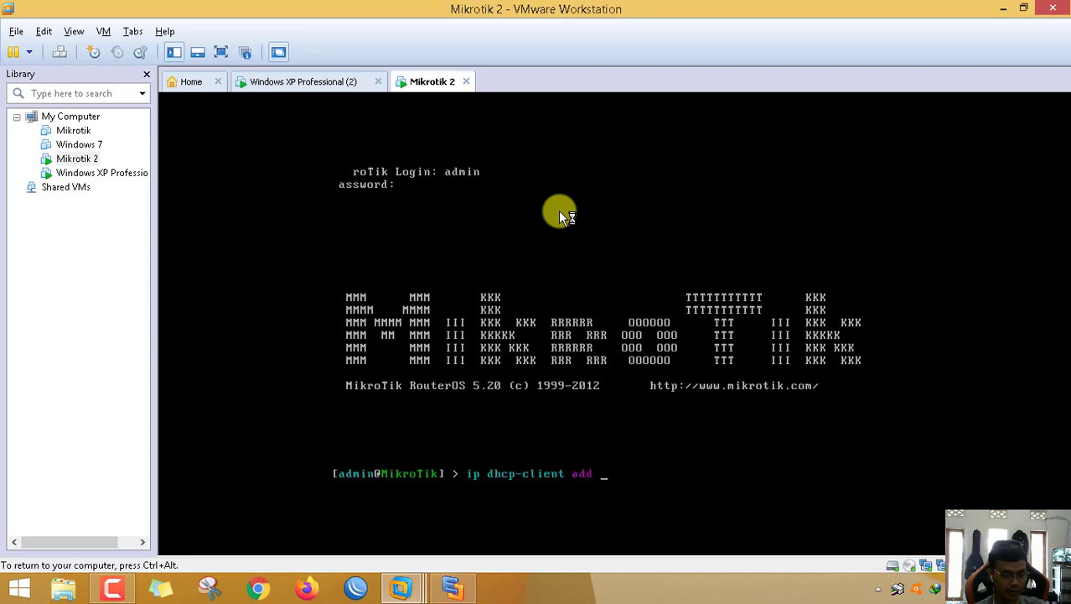
{"action": "type", "text": "int"}
{"action": "key", "text": "Tab"}
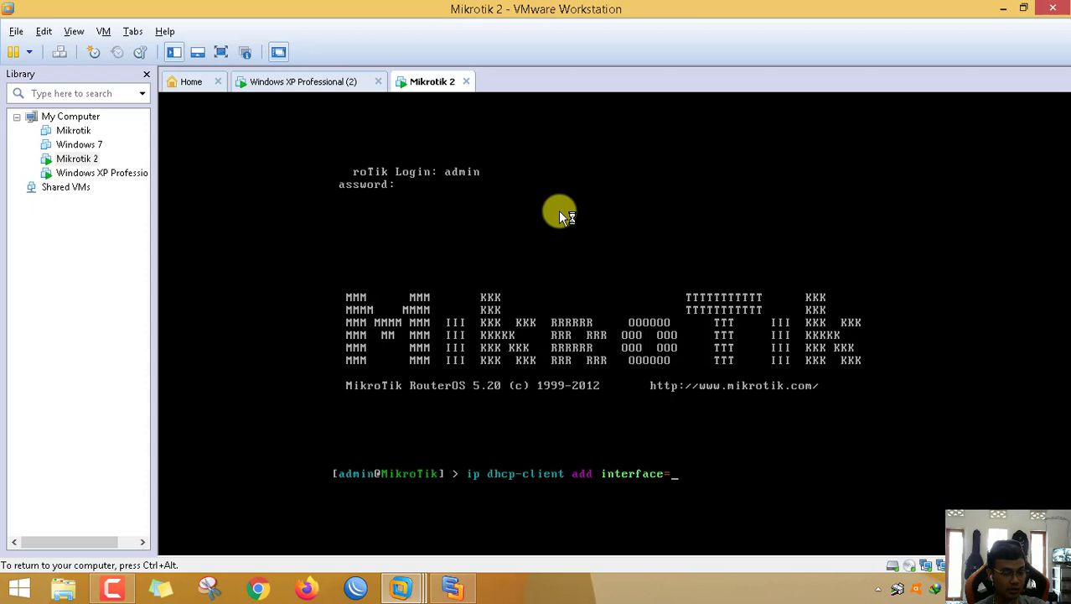
{"action": "type", "text": "ether1"}
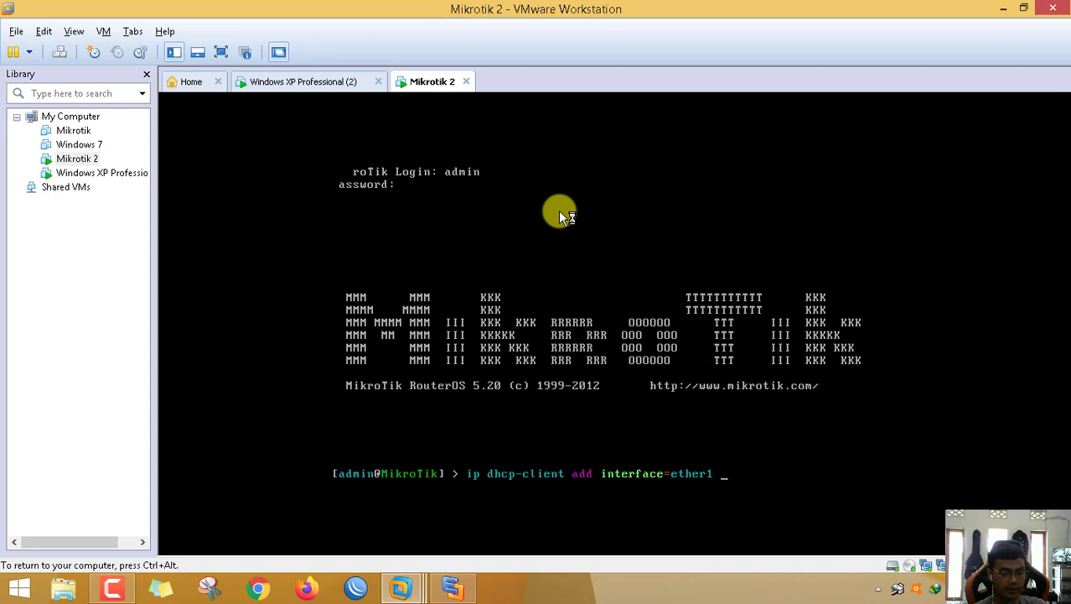
{"action": "type", "text": " dis"}
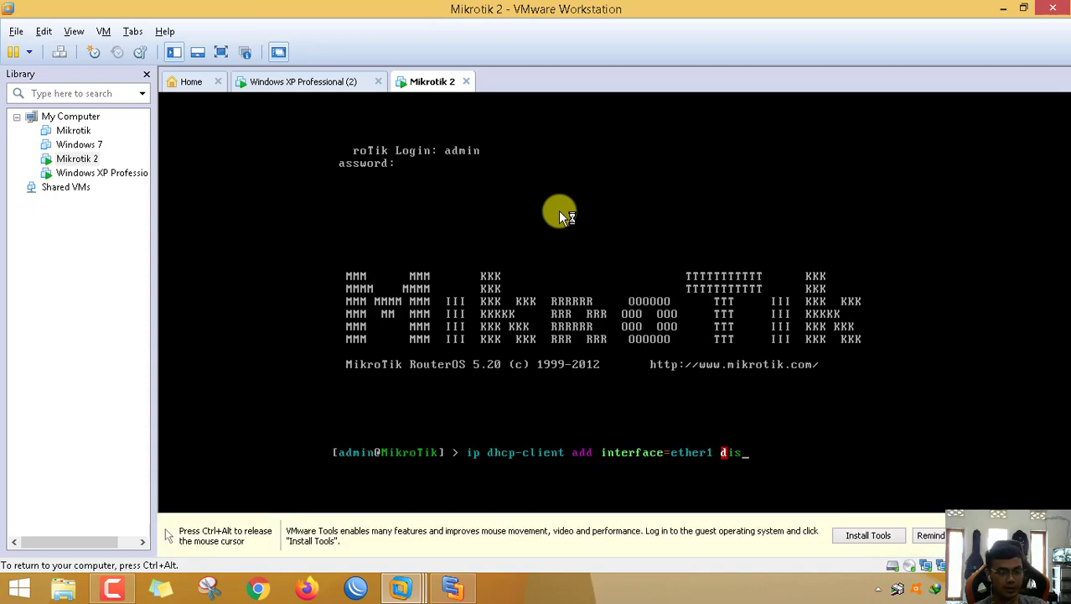
{"action": "key", "text": "Tab"}
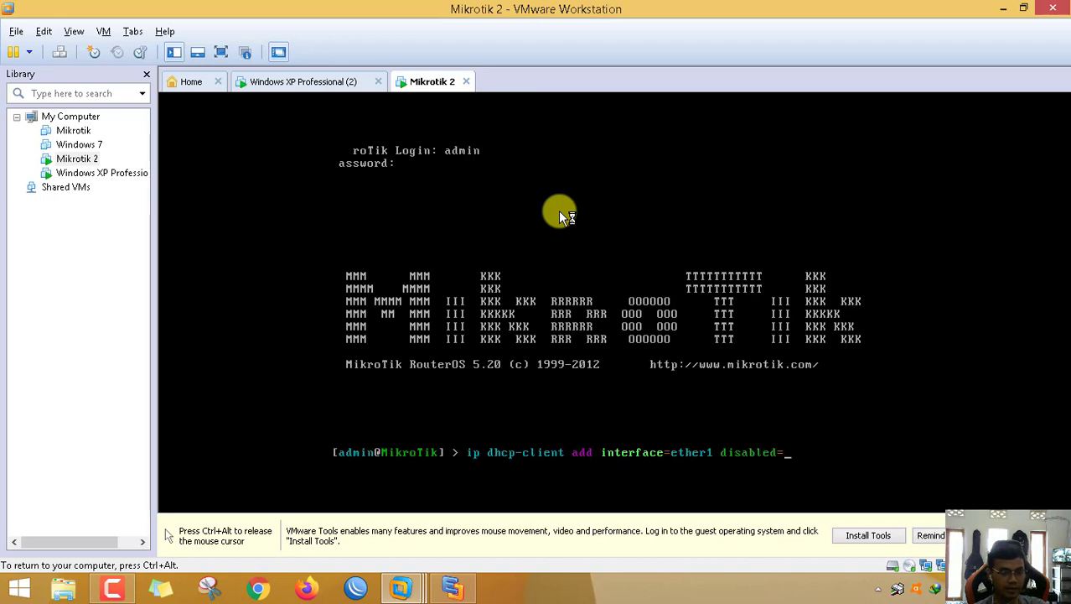
{"action": "type", "text": "no"}
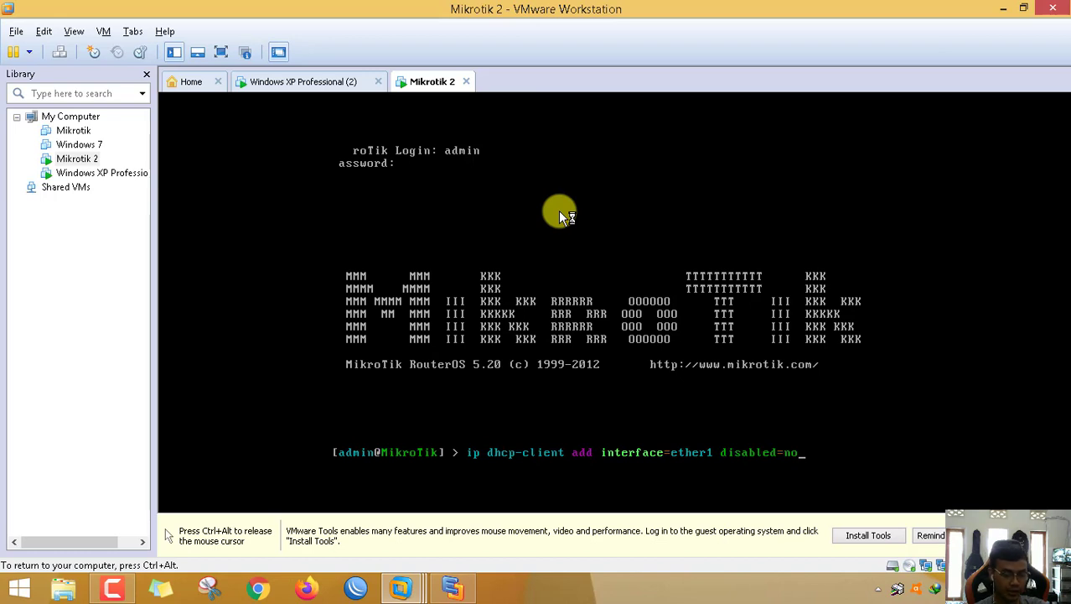
{"action": "key", "text": "Return"}
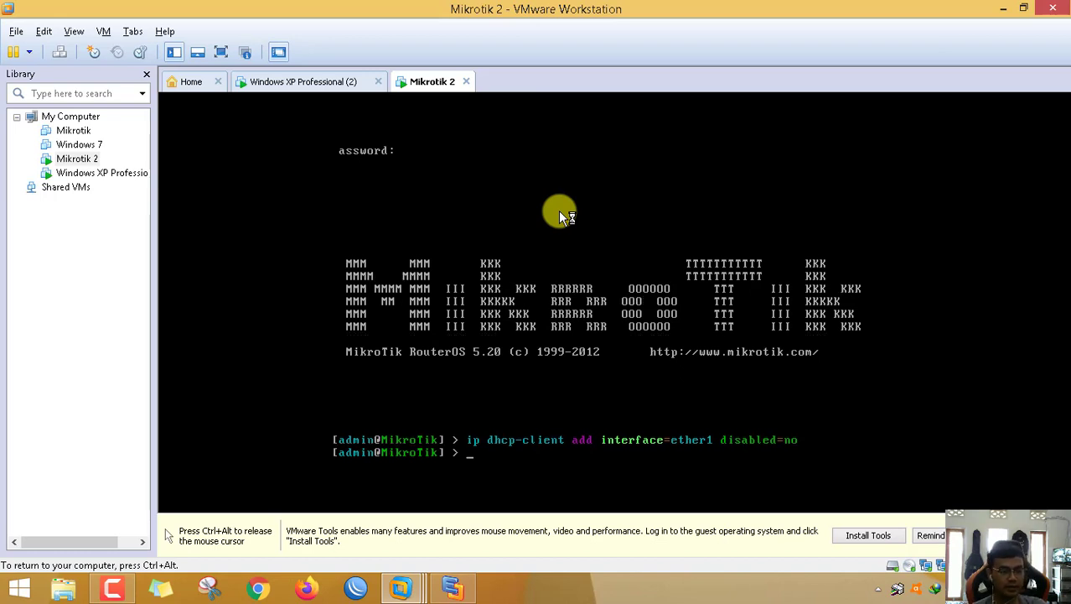
Dismiss the VMware Tools reminder and type 'ip address print' in the router console.
{"action": "key", "text": "ctrl+alt"}
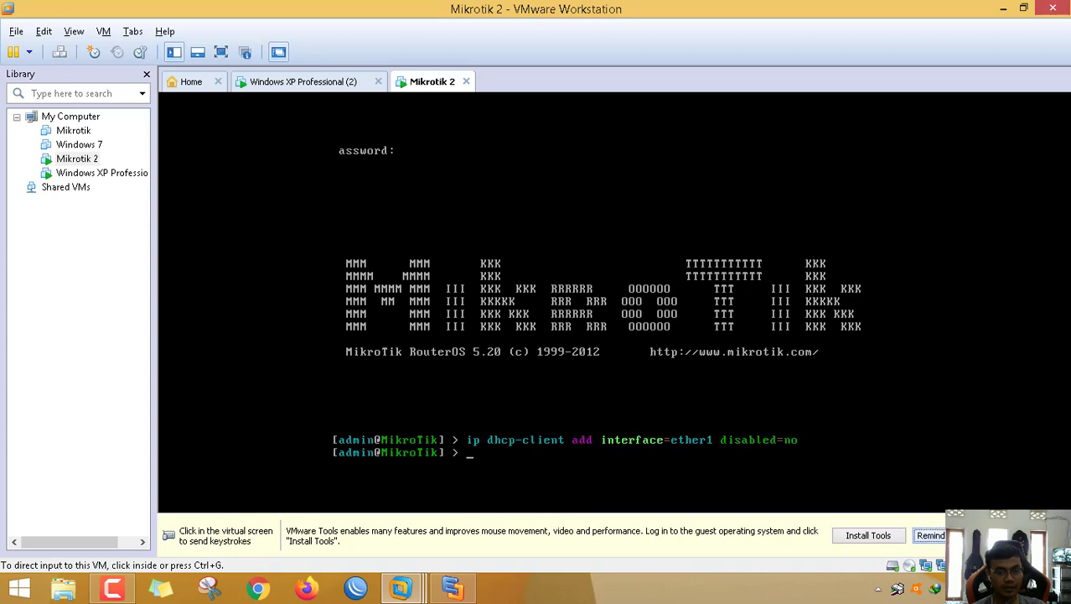
{"action": "left_click", "coordinate": [931, 536]}
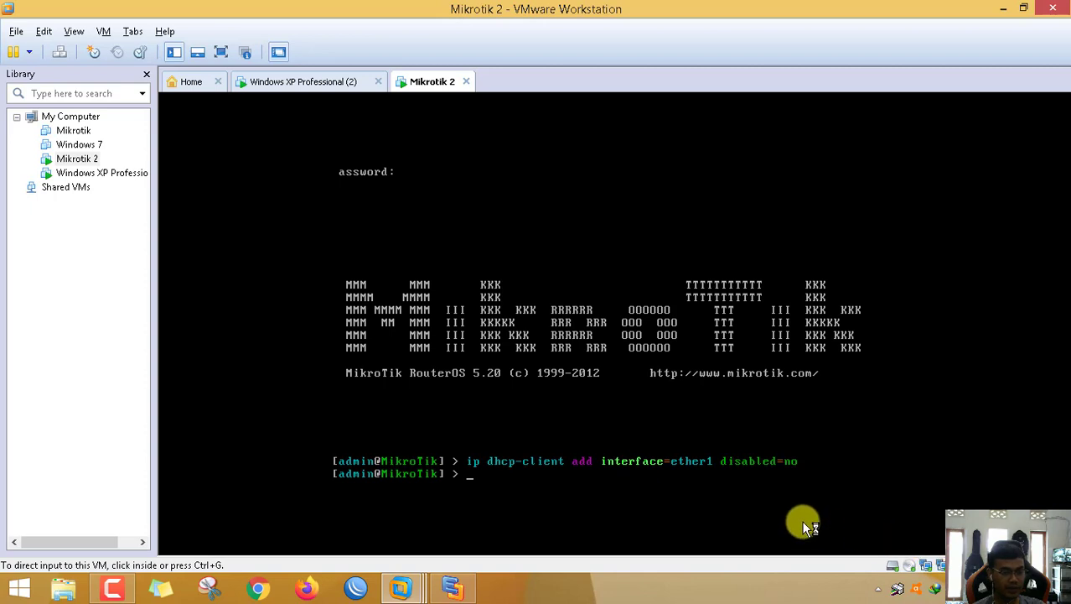
{"action": "left_click", "coordinate": [690, 476]}
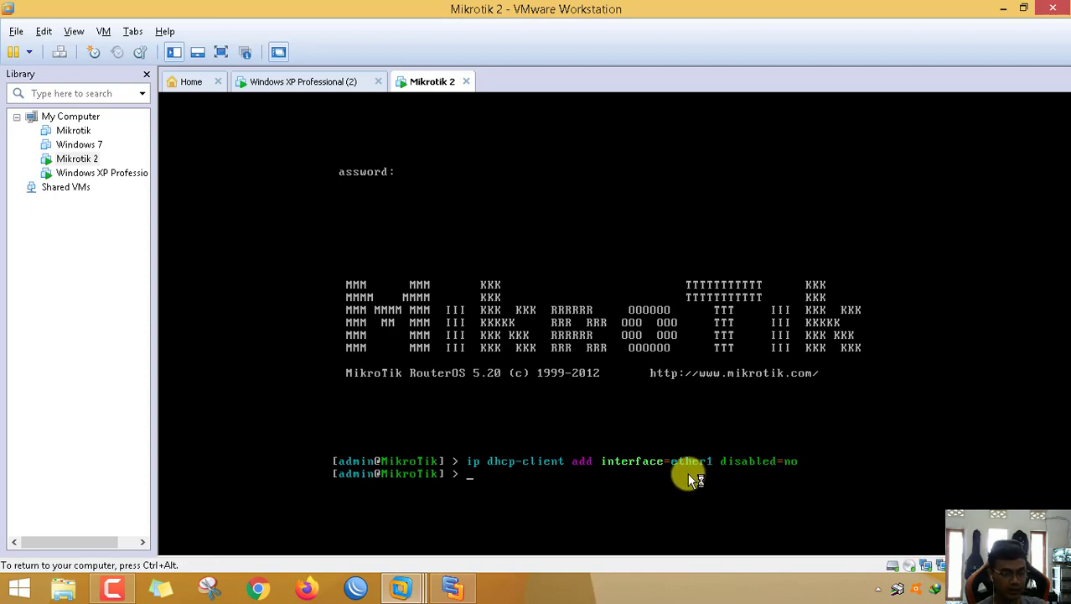
{"action": "type", "text": "ip address print"}
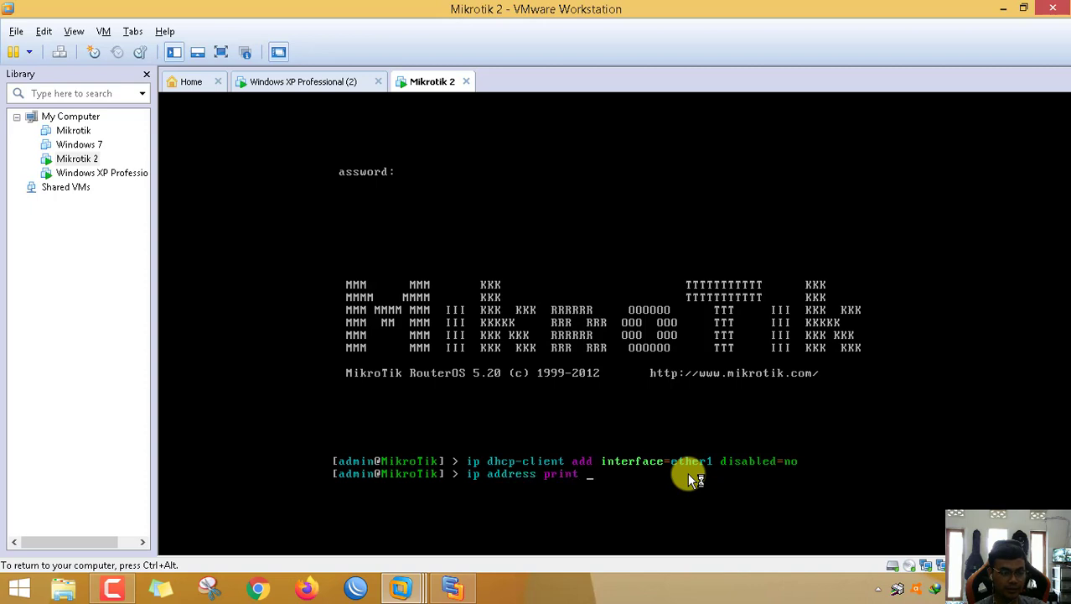
List IP addresses, showing 192.168.29.130/24 on ether1, and glance at the host's Wi-Fi networks.
{"action": "key", "text": "Return"}
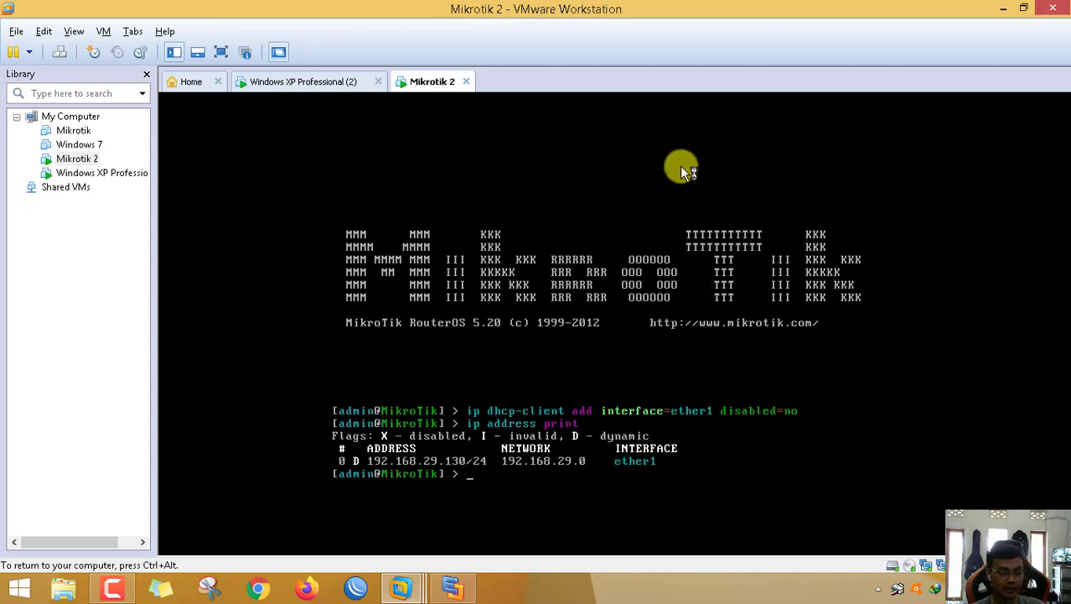
{"action": "key", "text": "ctrl+alt"}
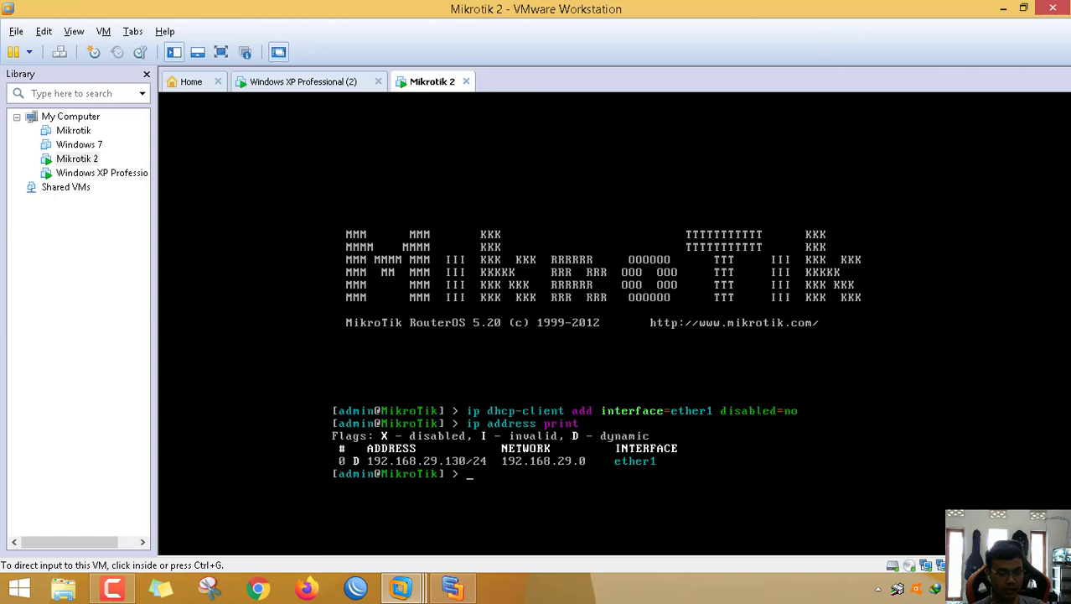
{"action": "left_click", "coordinate": [973, 588]}
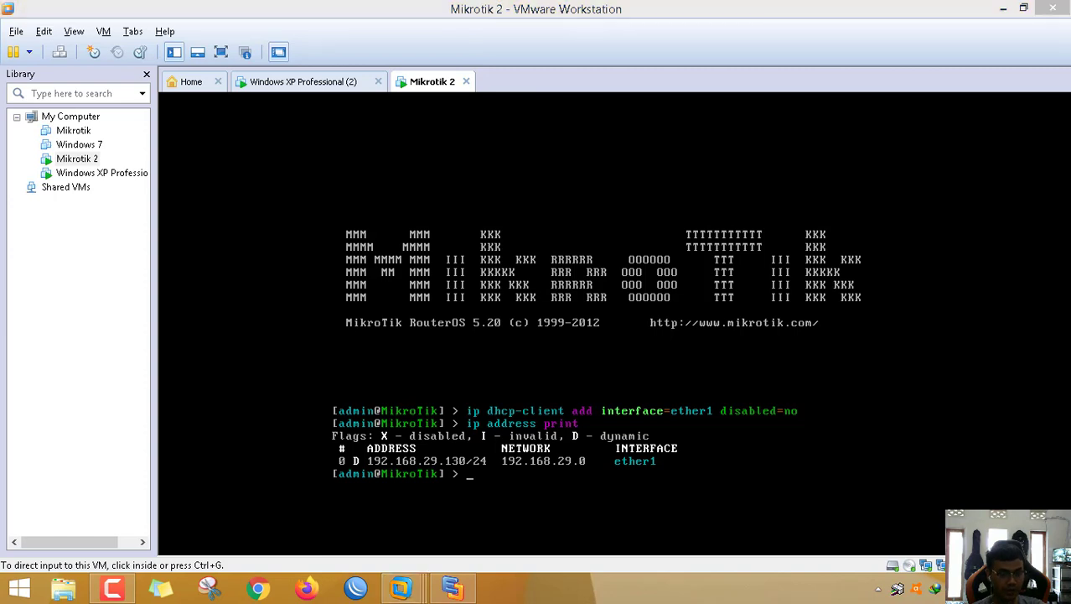
{"action": "left_click", "coordinate": [553, 491]}
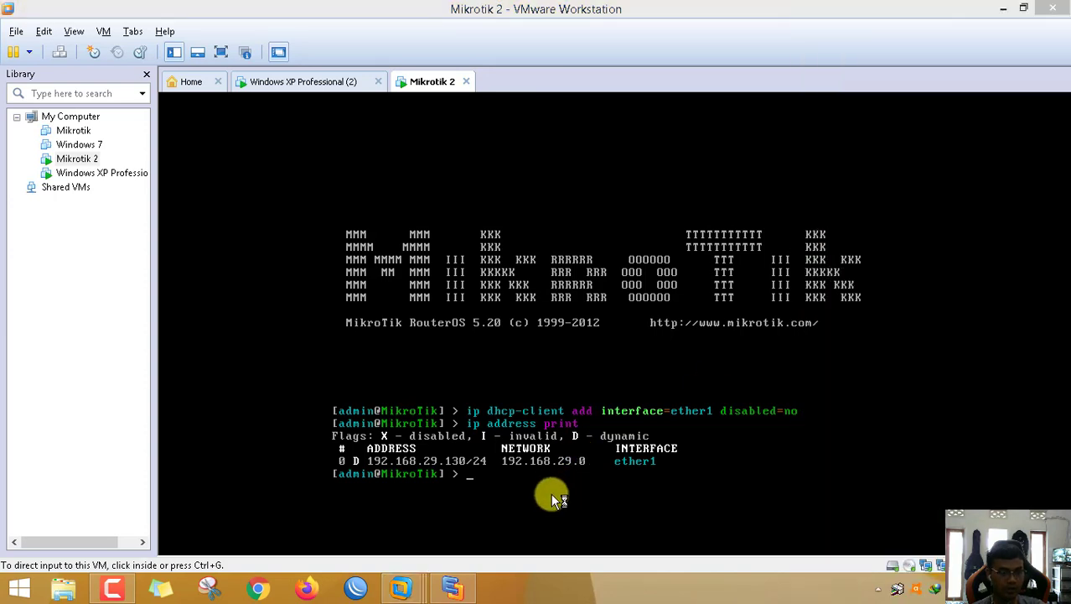
{"action": "left_click", "coordinate": [508, 476]}
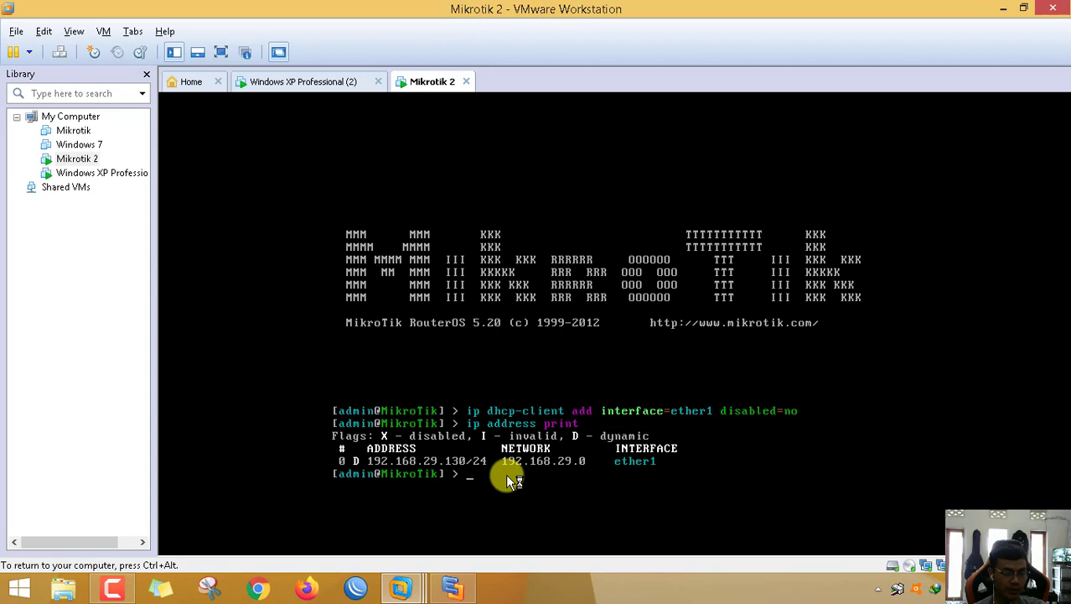
Ping google.com until stopped, getting 16 of 16 replies with 0% loss.
{"action": "type", "text": "ping goo"}
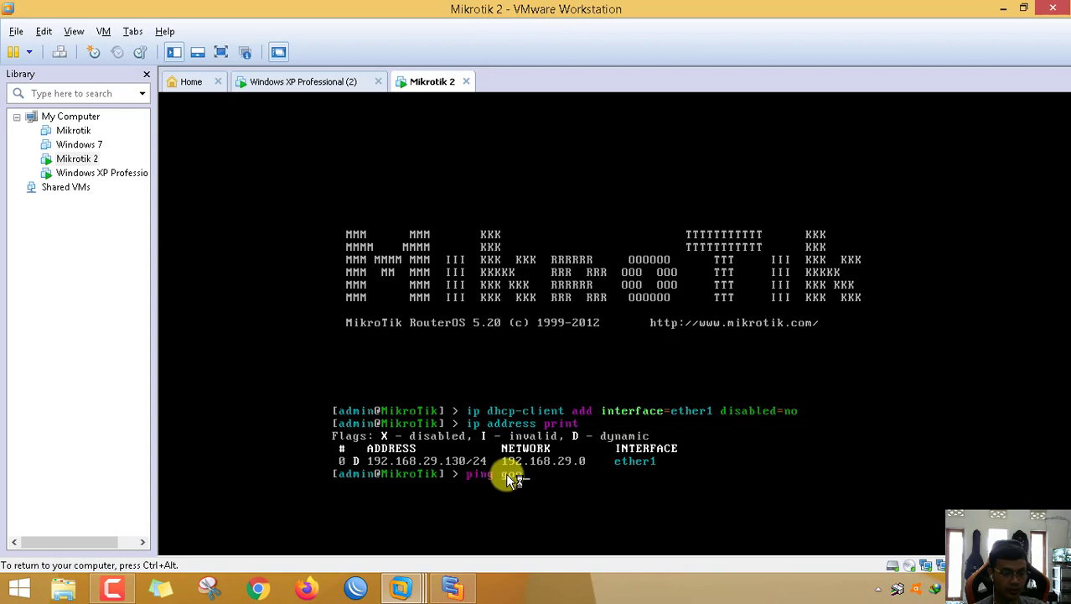
{"action": "type", "text": "gle.com"}
{"action": "key", "text": "Return"}
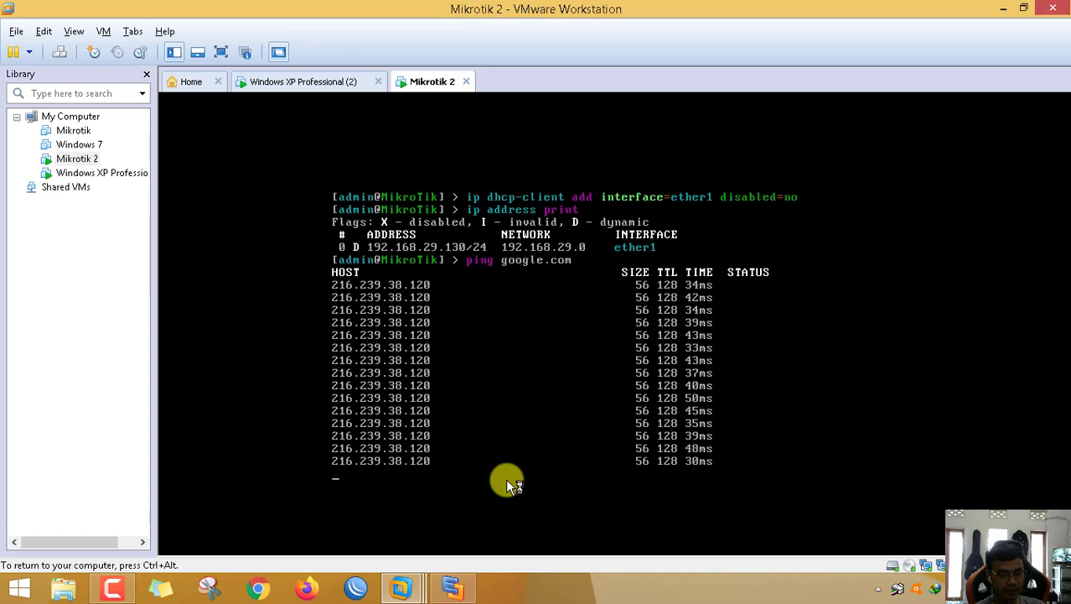
{"action": "key", "text": "ctrl+c"}
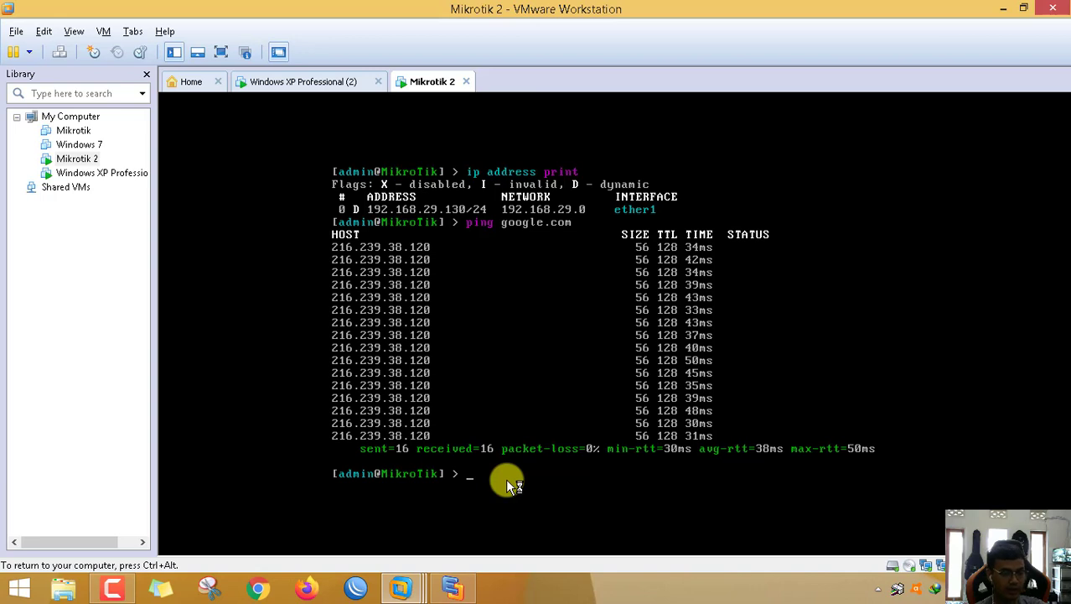
{"action": "type", "text": "ip a"}
{"action": "key", "text": "Tab"}
Add the static address 192.168.154.1/24 to interface ether2 with ip address add.
{"action": "type", "text": "add "}
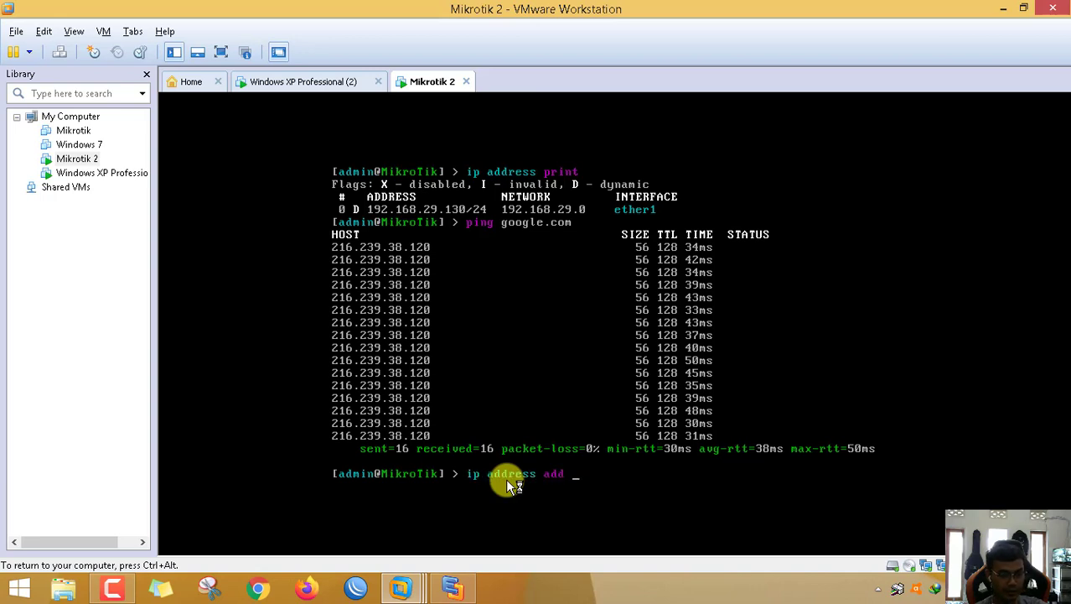
{"action": "type", "text": "ad"}
{"action": "key", "text": "Tab"}
{"action": "type", "text": "1"}
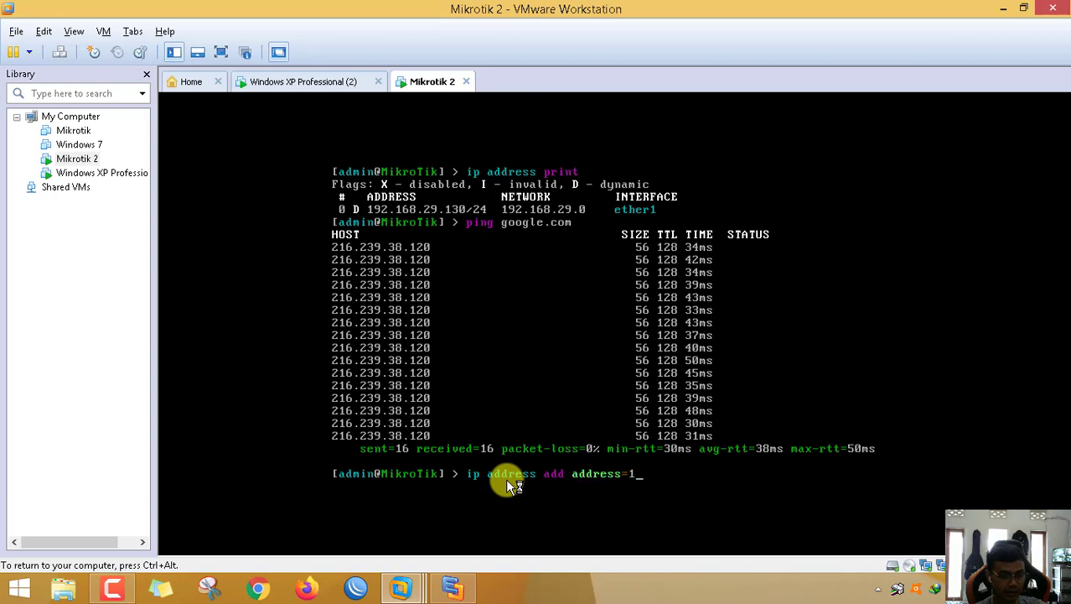
{"action": "type", "text": "92."}
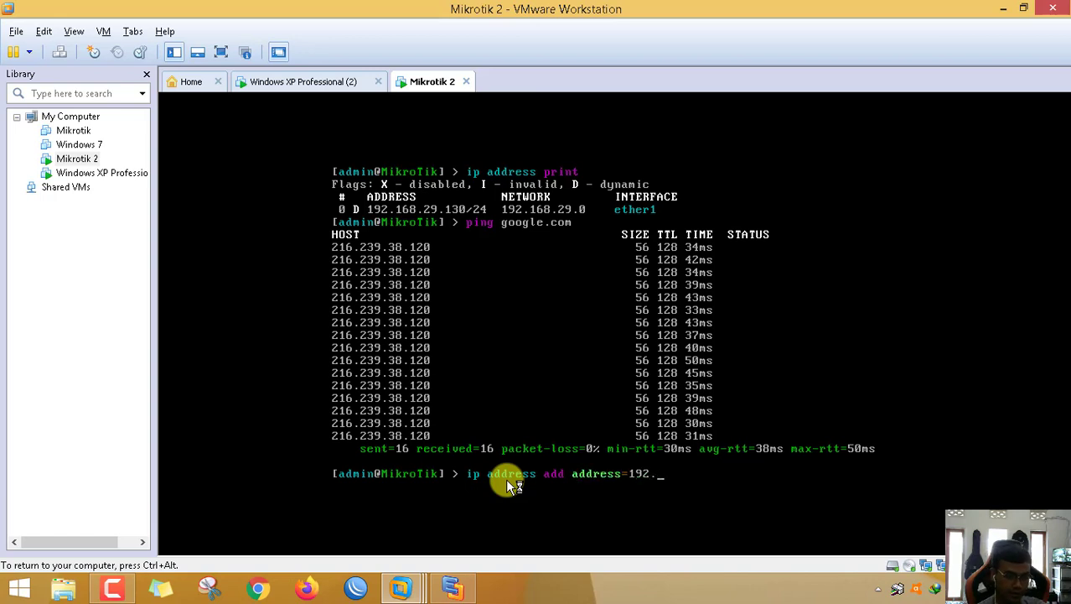
{"action": "type", "text": "168.1"}
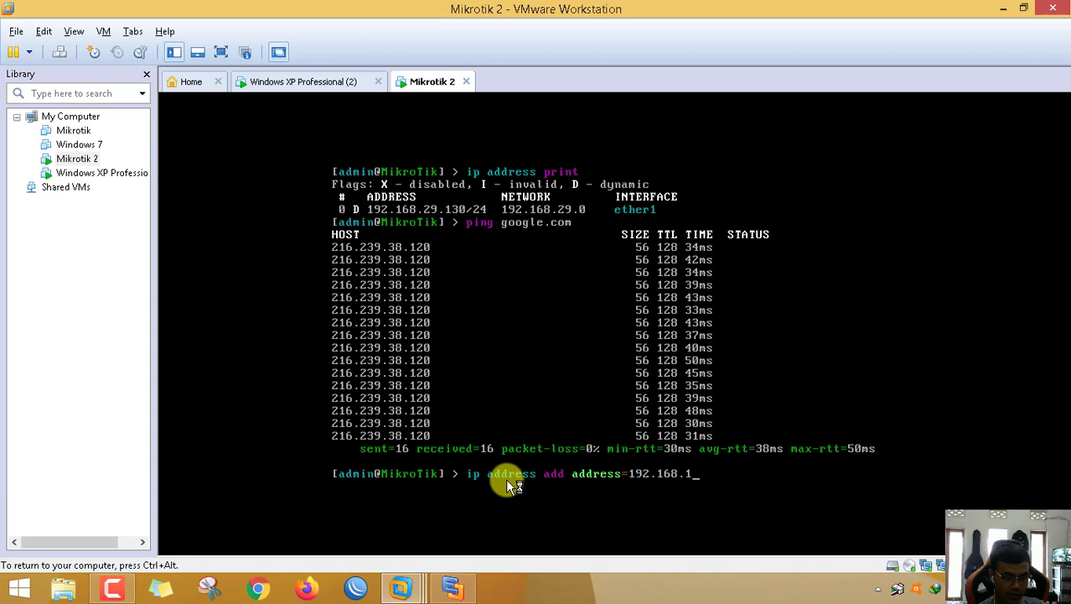
{"action": "type", "text": "54"}
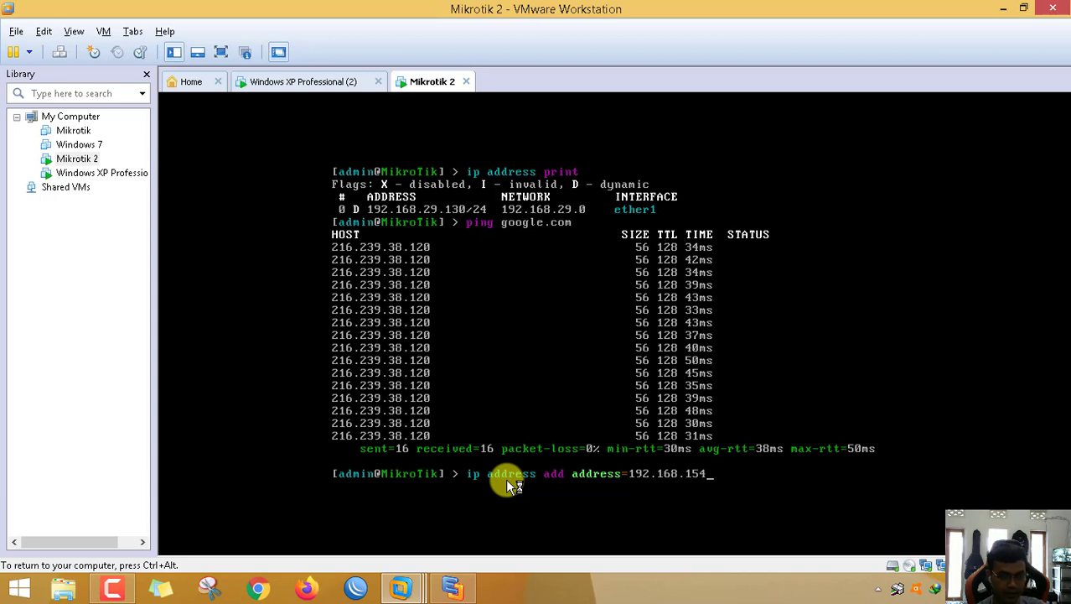
{"action": "type", "text": ".1/24"}
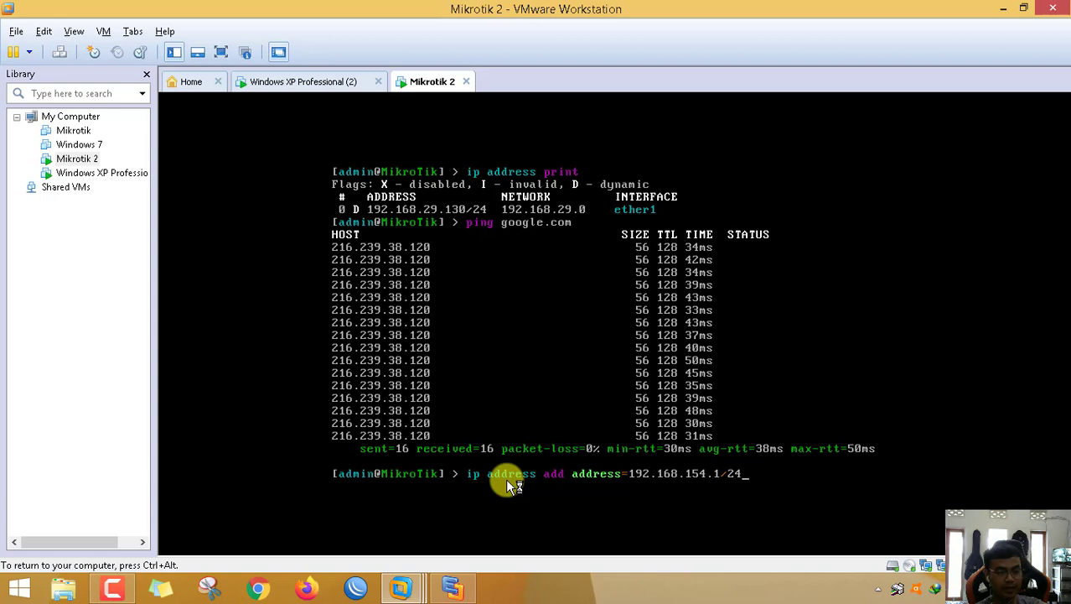
{"action": "type", "text": " i"}
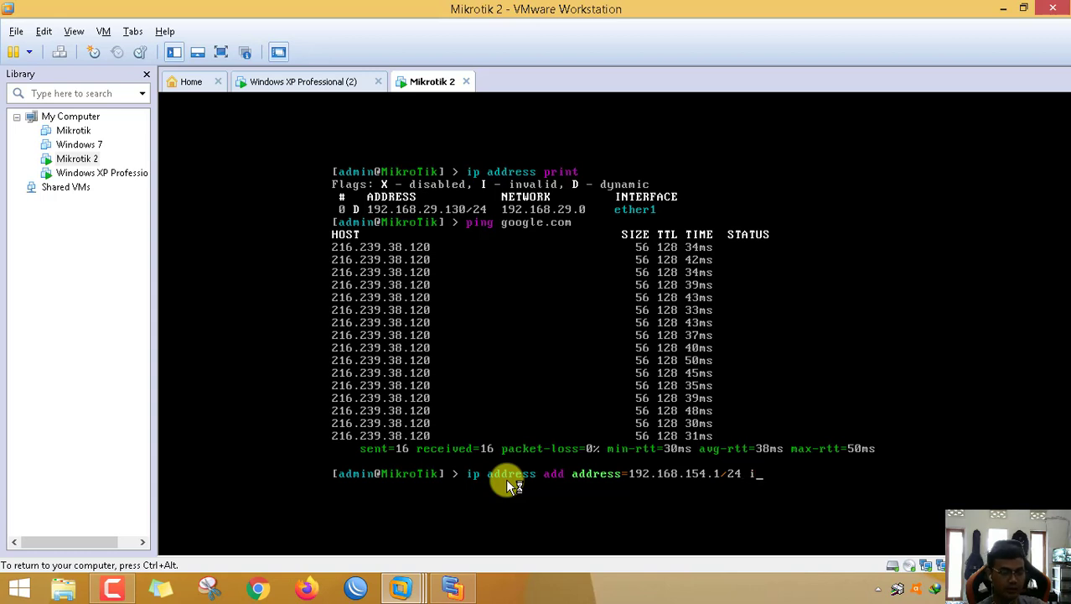
{"action": "type", "text": "nterface=ether2"}
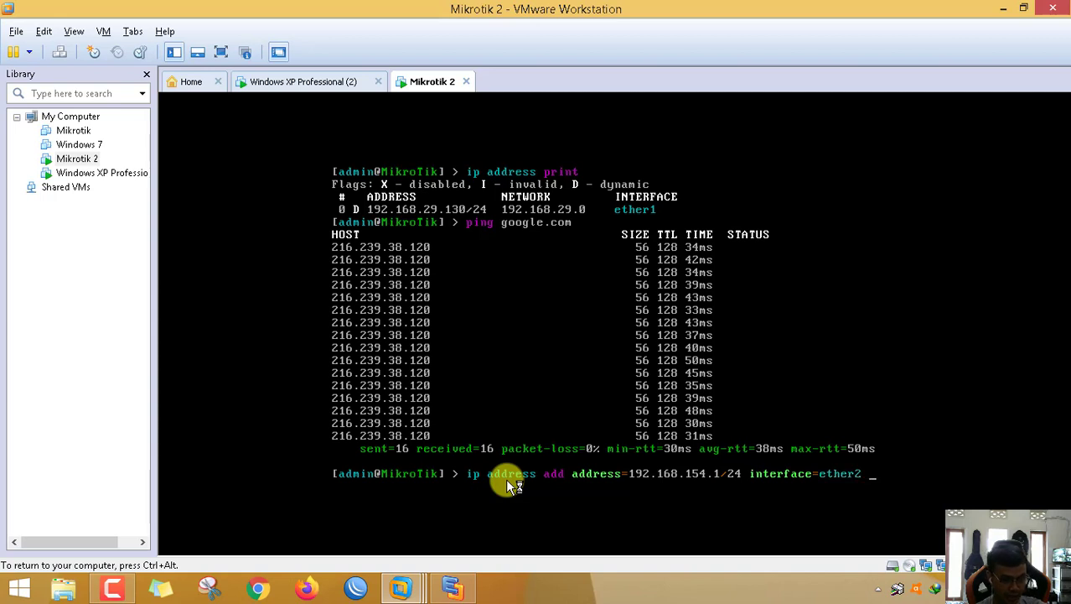
{"action": "key", "text": "Return"}
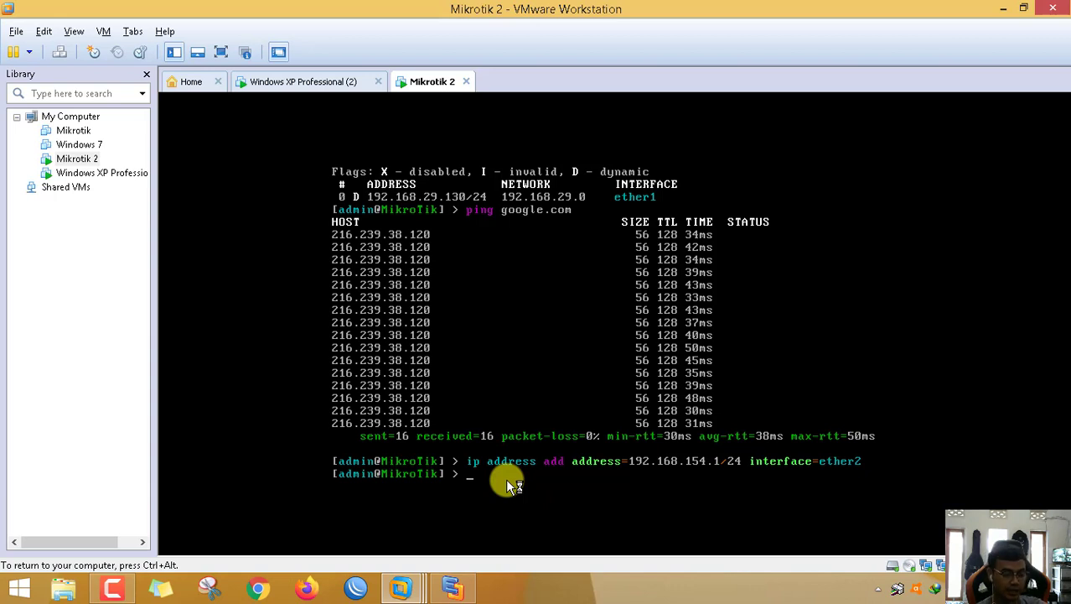
Start ip dhcp-server setup and choose ether2 as the DHCP server interface.
{"action": "type", "text": "ip dhcp-server setu"}
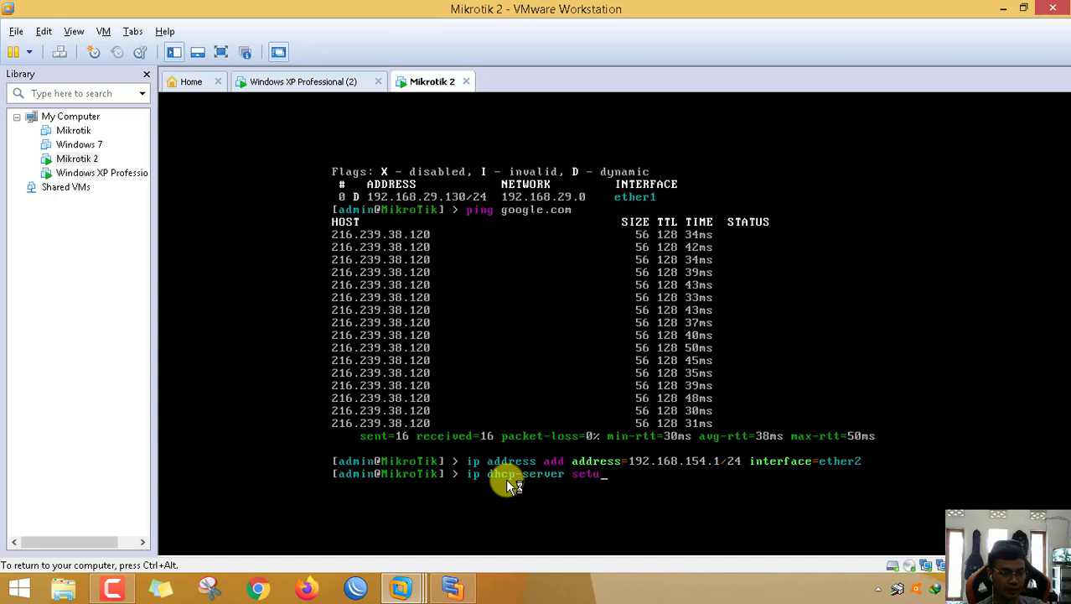
{"action": "type", "text": "p"}
{"action": "key", "text": "Return"}
{"action": "key", "text": "Return"}
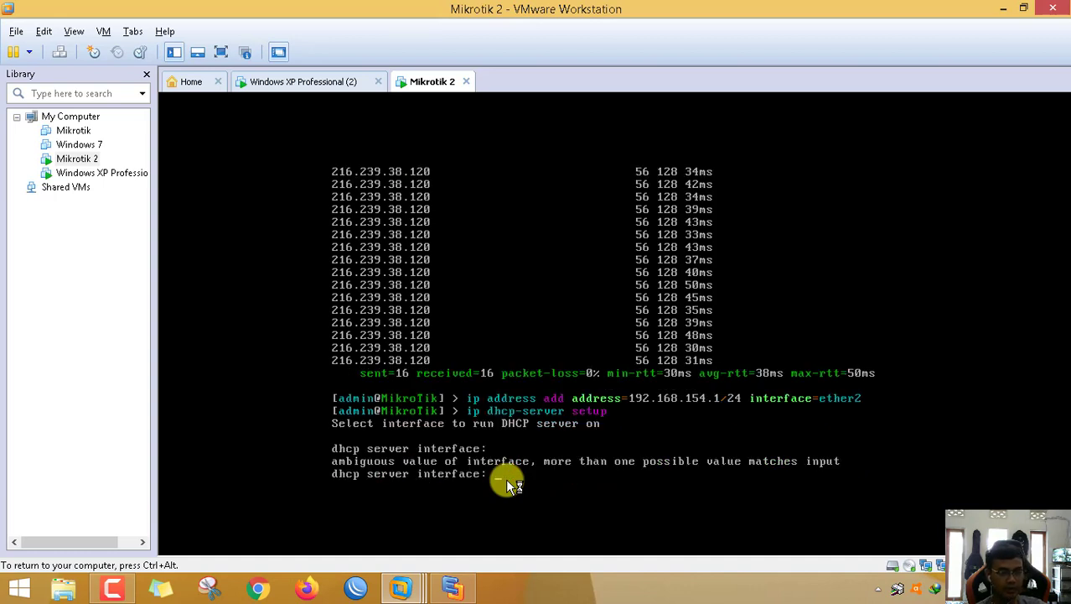
{"action": "type", "text": "ether2"}
{"action": "key", "text": "Return"}
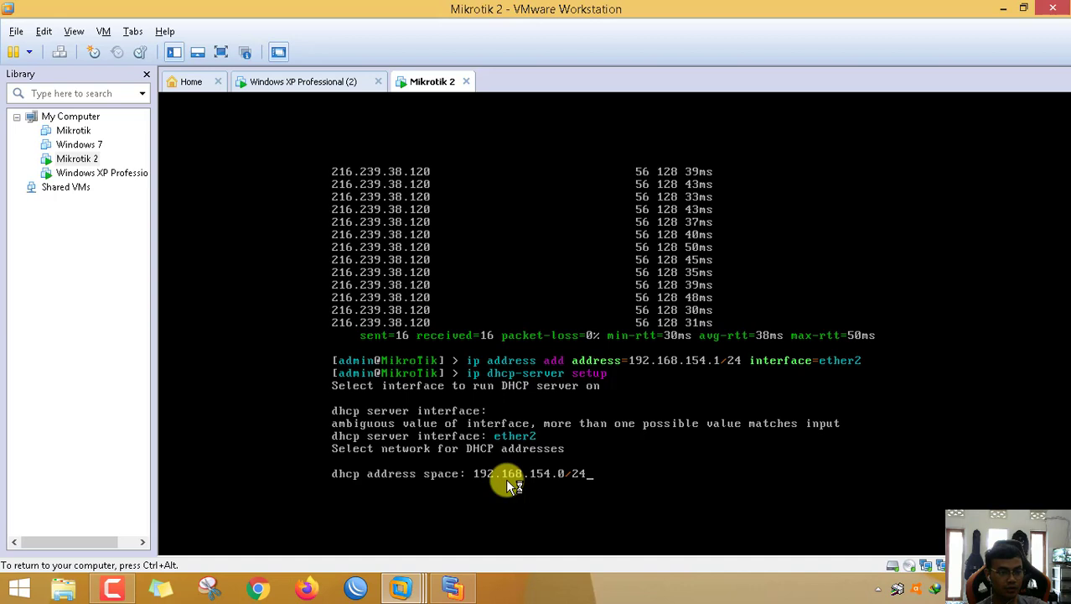
Accept the 192.168.154.0/24 address space and gateway 192.168.154.1, set DNS 8.8.8.8,8.8.4.4, keep the 3d lease.
{"action": "key", "text": "Return"}
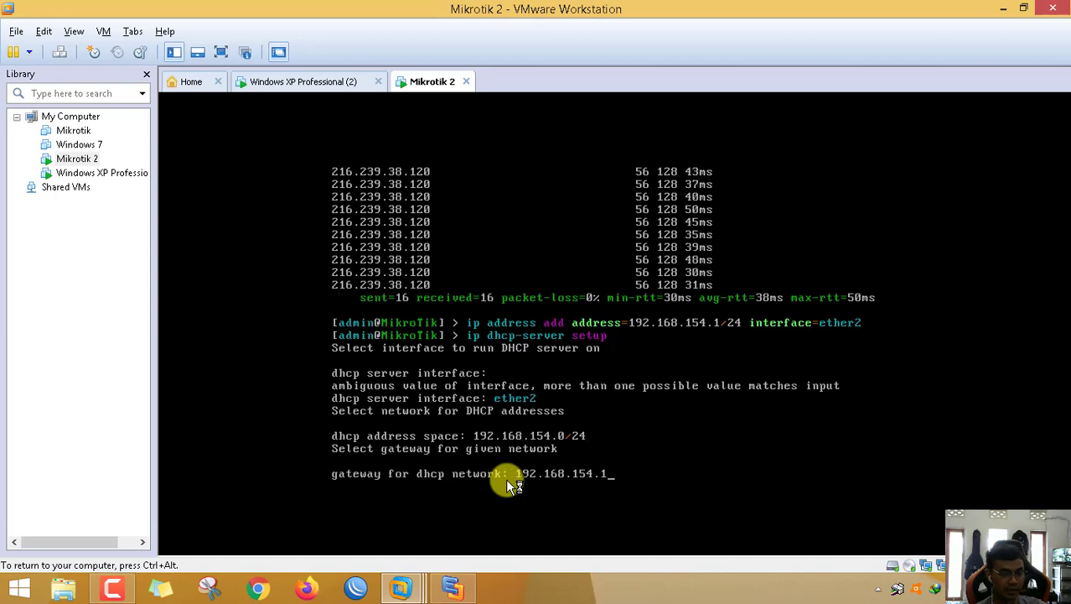
{"action": "key", "text": "Return"}
{"action": "key", "text": "Return"}
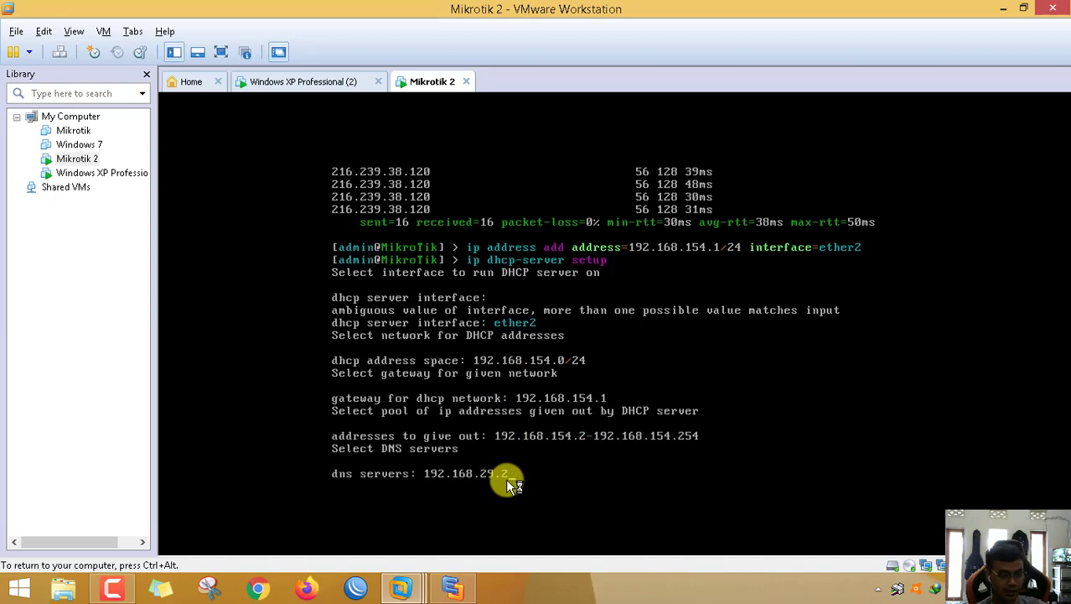
{"action": "key", "text": "BackSpace"}
{"action": "key", "text": "BackSpace"}
{"action": "key", "text": "BackSpace"}
{"action": "key", "text": "BackSpace"}
{"action": "key", "text": "BackSpace"}
{"action": "key", "text": "BackSpace"}
{"action": "key", "text": "BackSpace"}
{"action": "key", "text": "BackSpace"}
{"action": "key", "text": "BackSpace"}
{"action": "key", "text": "BackSpace"}
{"action": "key", "text": "BackSpace"}
{"action": "key", "text": "BackSpace"}
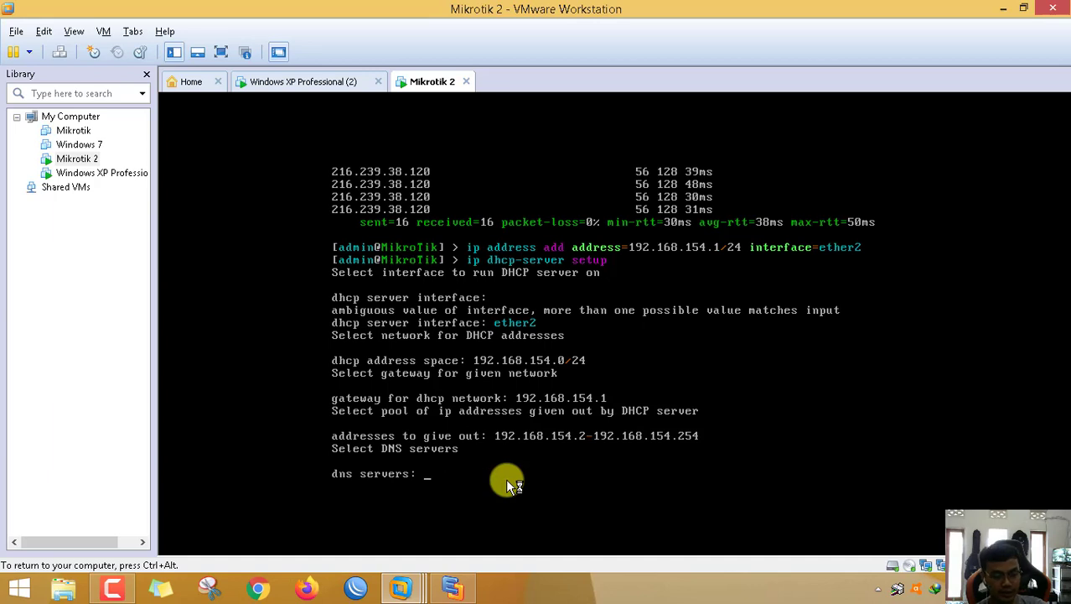
{"action": "type", "text": "8.8.8"}
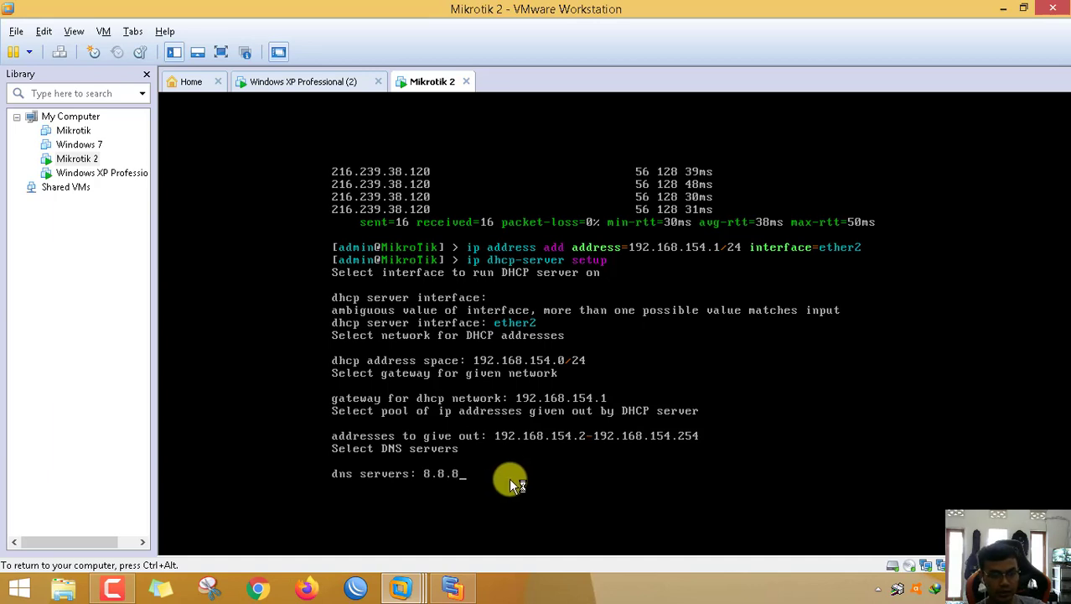
{"action": "type", "text": ".8,"}
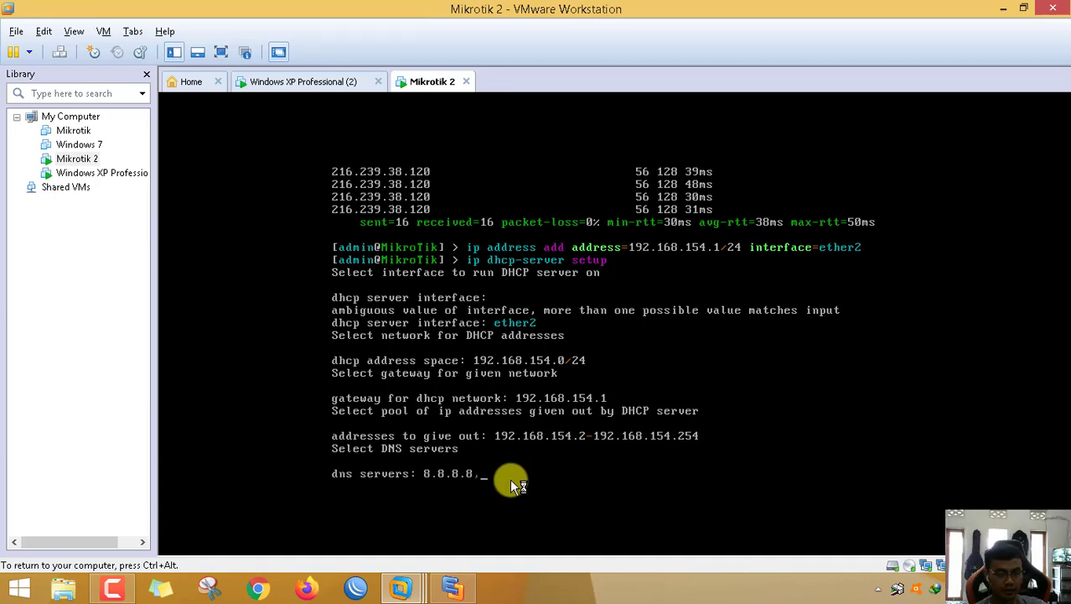
{"action": "type", "text": "8.8."}
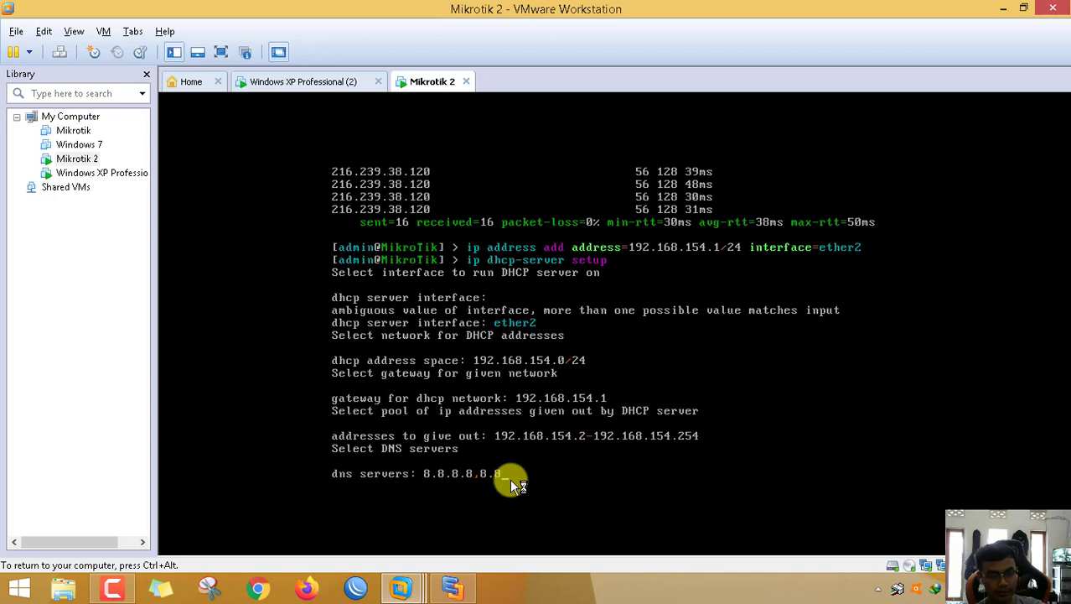
{"action": "type", "text": "4.4"}
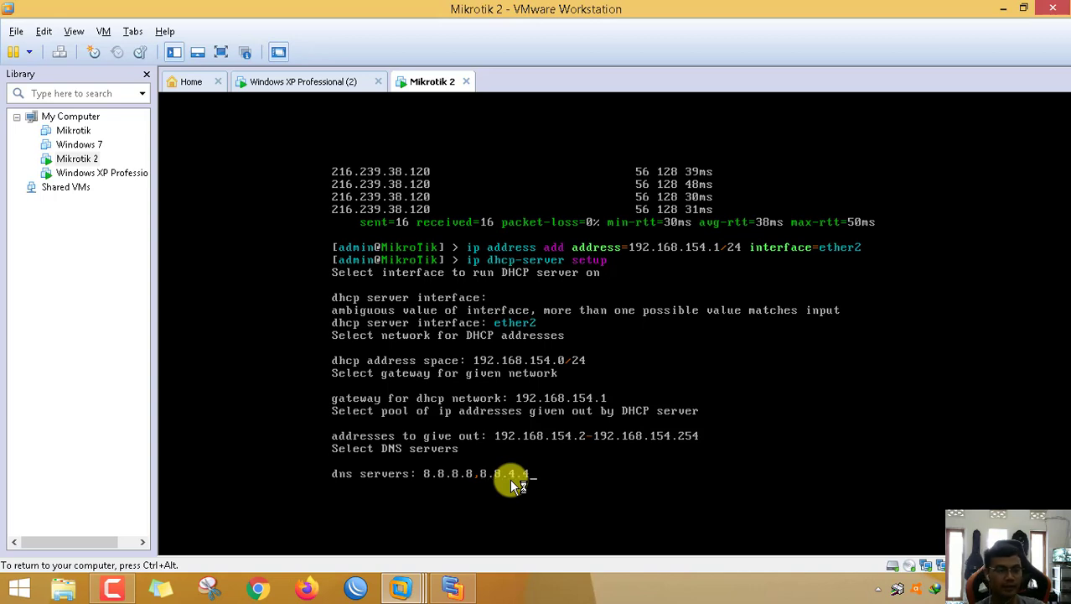
{"action": "key", "text": "Return"}
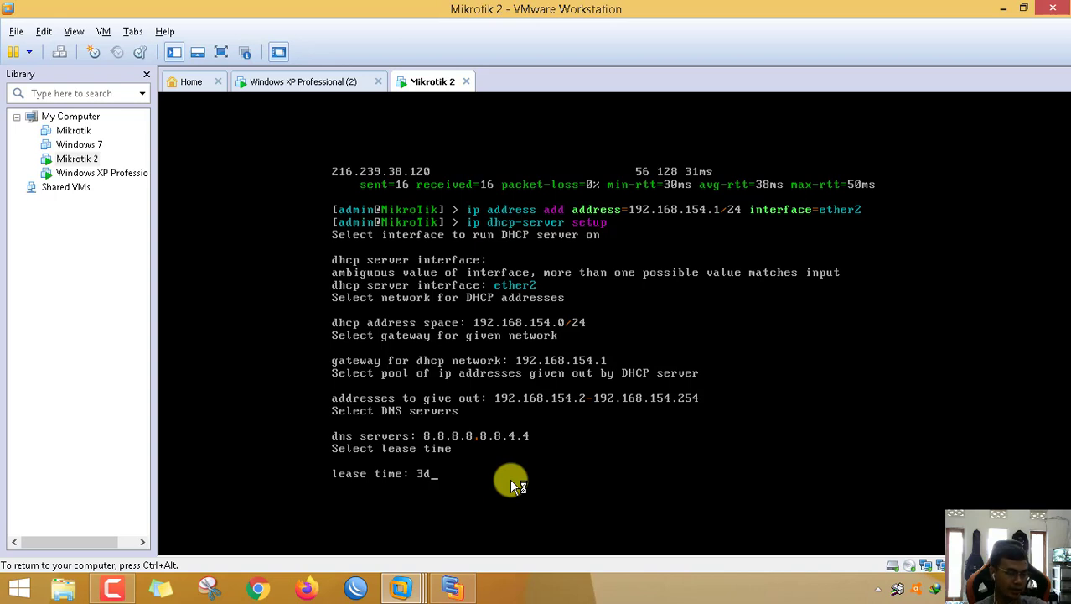
{"action": "key", "text": "Return"}
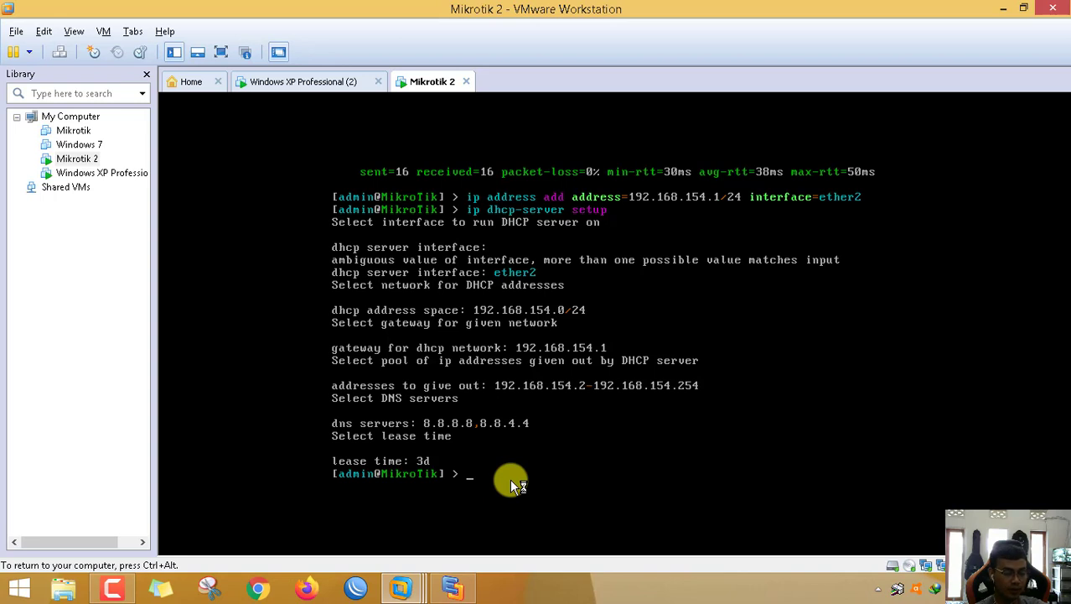
Run ip firewall nat add chain=srcnat action=masquerade to create the masquerade rule.
{"action": "type", "text": "ip fire"}
{"action": "key", "text": "Tab"}
{"action": "type", "text": "nat add "}
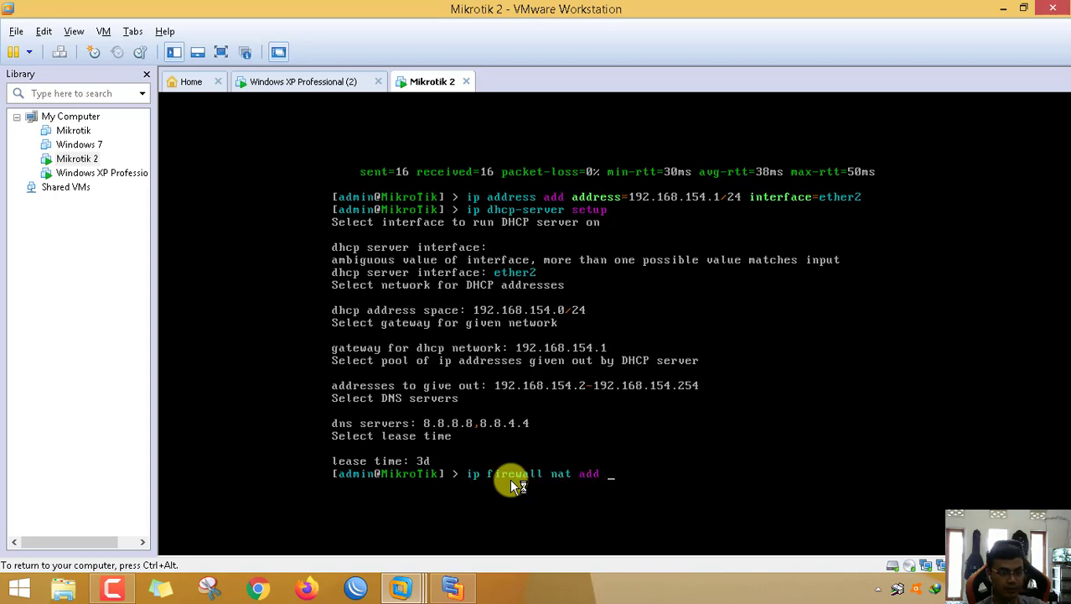
{"action": "type", "text": "chain=srcnat ac"}
{"action": "key", "text": "Tab"}
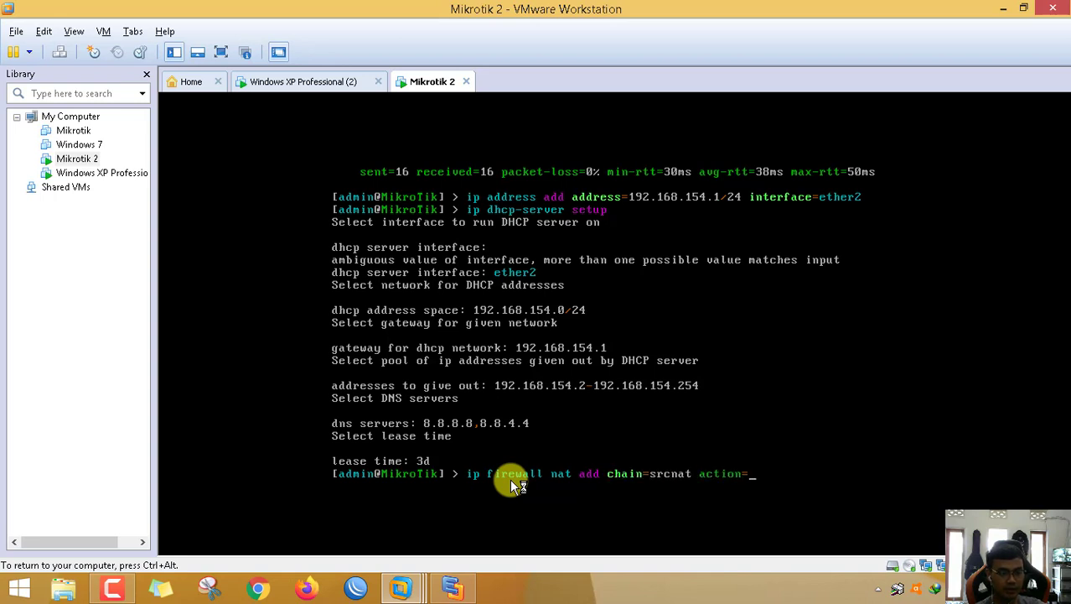
{"action": "type", "text": "mas"}
{"action": "key", "text": "Tab"}
{"action": "key", "text": "Return"}
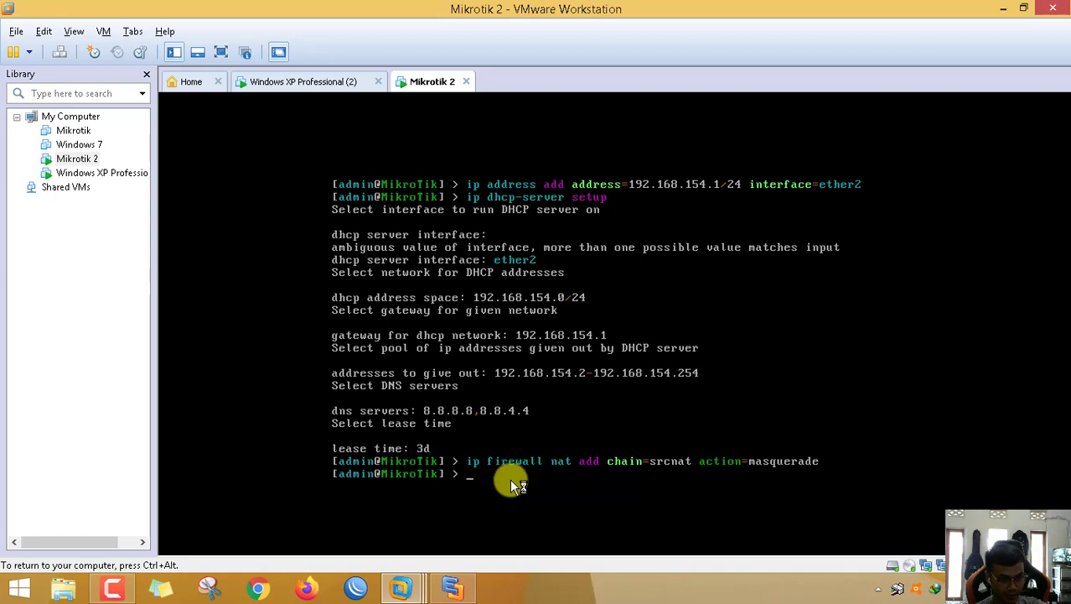
{"action": "key", "text": "Return"}
{"action": "key", "text": "ctrl+alt"}
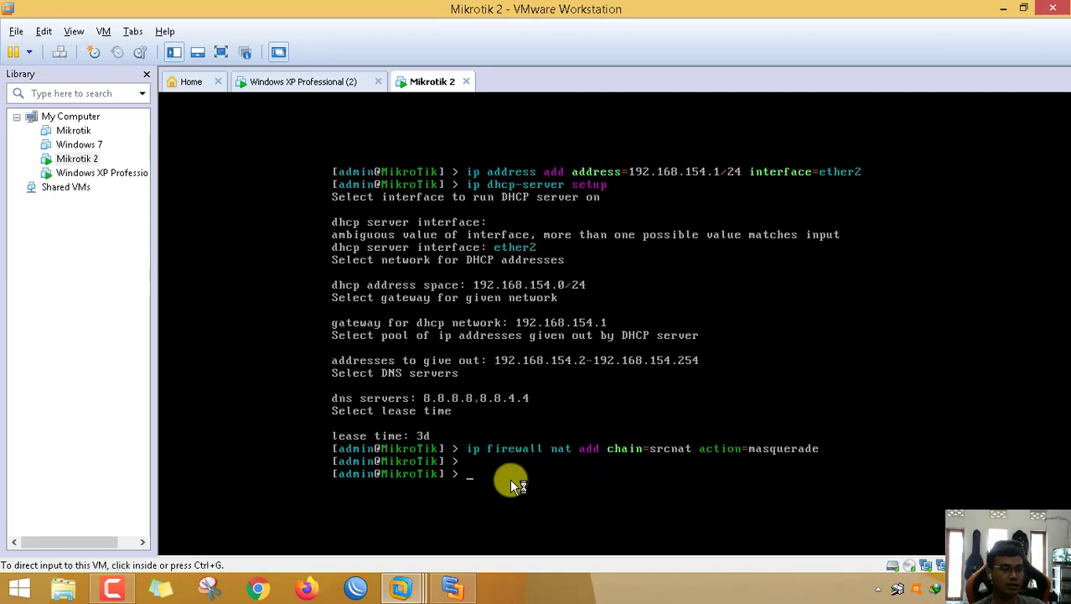
Switch to the Windows XP Professional (2) VM in full screen and open its Control Panel.
{"action": "left_click", "coordinate": [344, 84]}
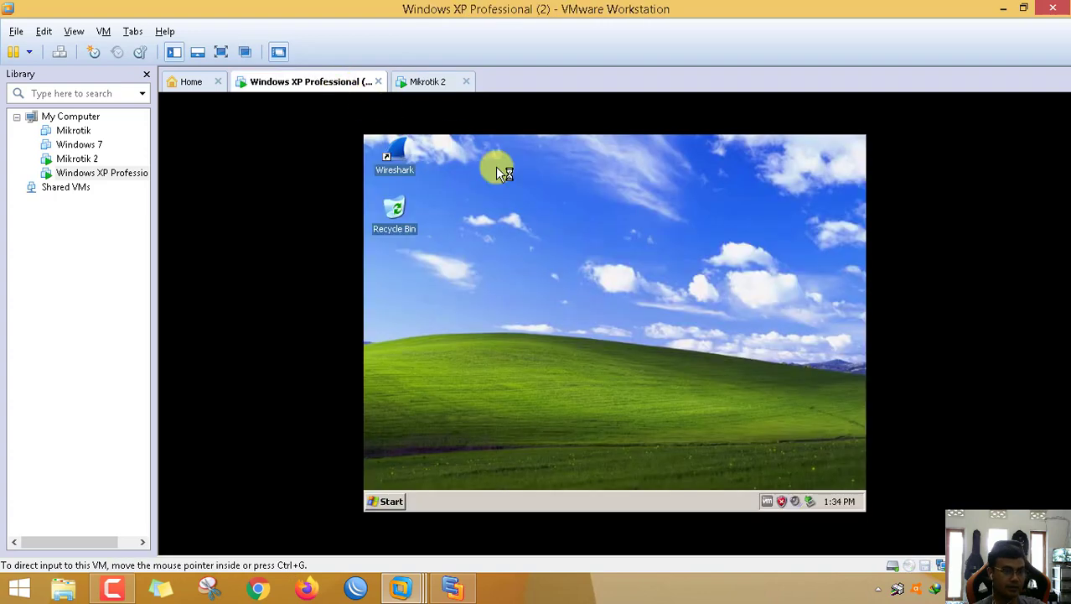
{"action": "left_click", "coordinate": [223, 51]}
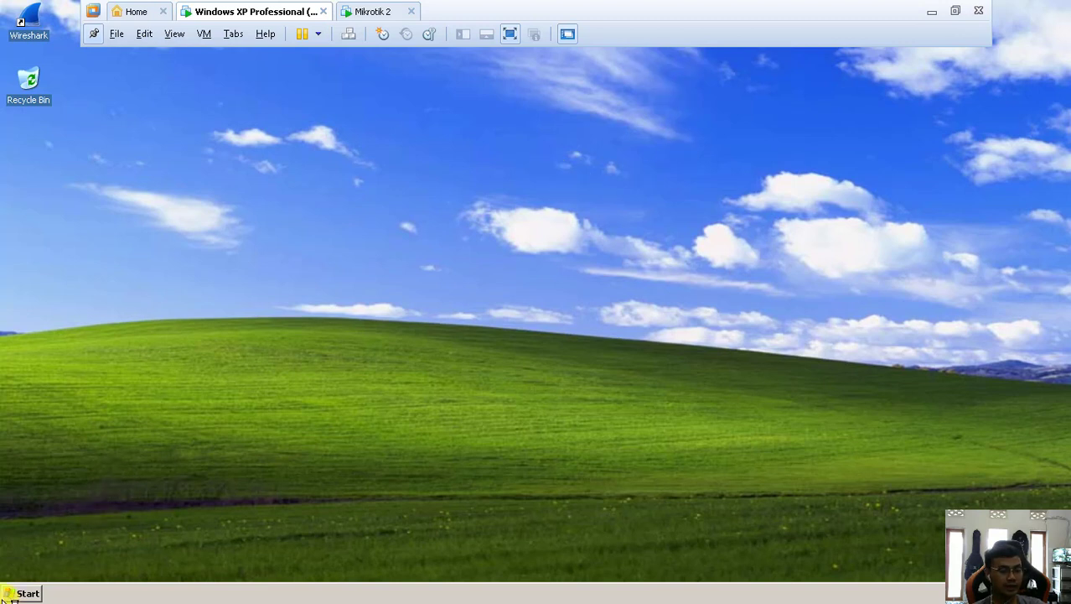
{"action": "left_click", "coordinate": [28, 593]}
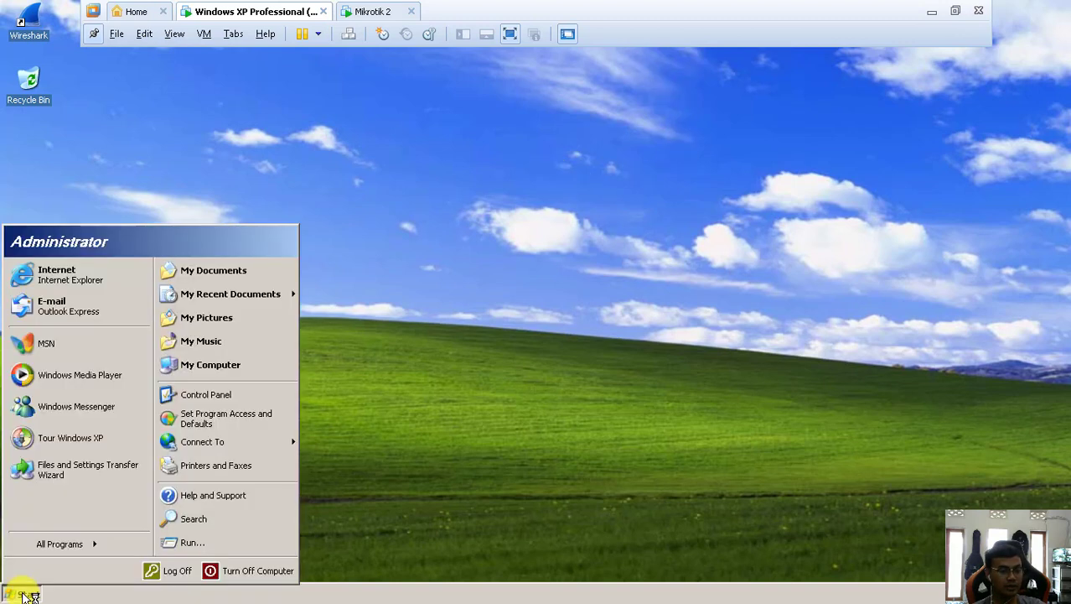
{"action": "left_click", "coordinate": [226, 394]}
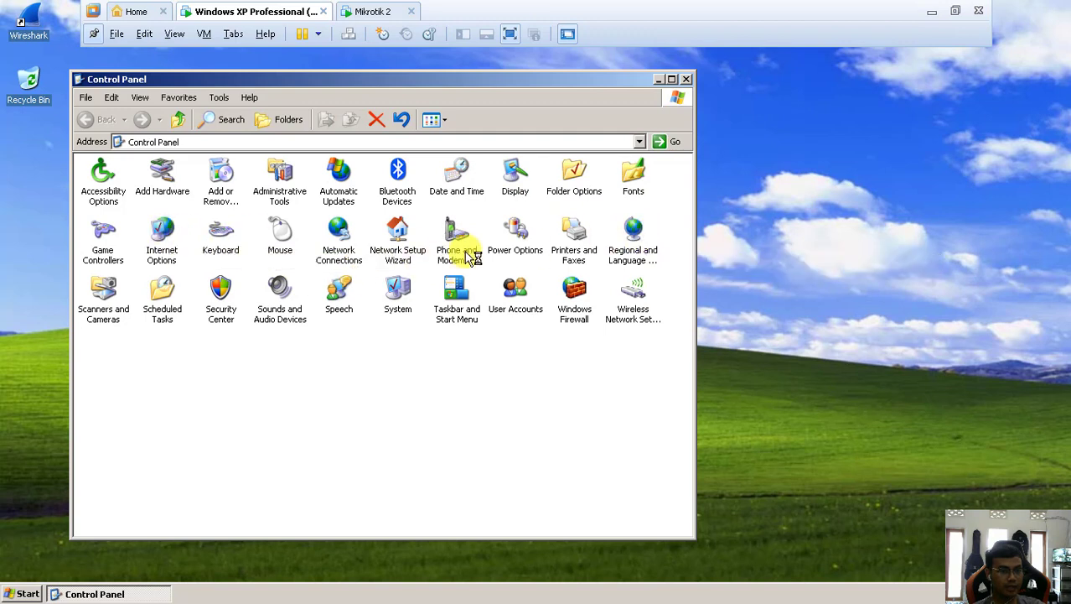
Open Network Connections and disable the Local Area Connection.
{"action": "double_click", "coordinate": [340, 237]}
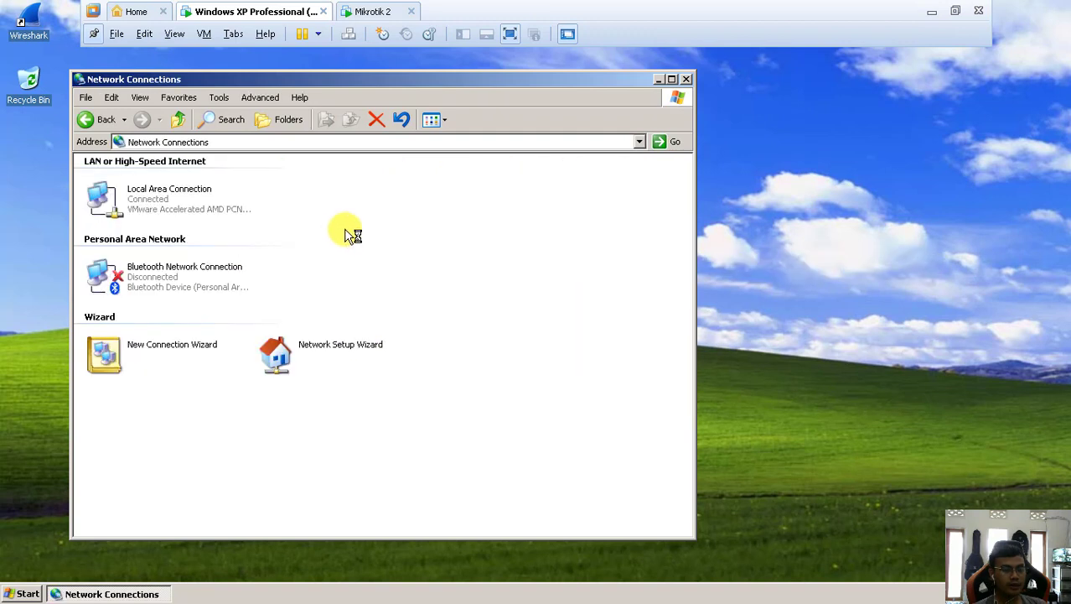
{"action": "left_click", "coordinate": [172, 207]}
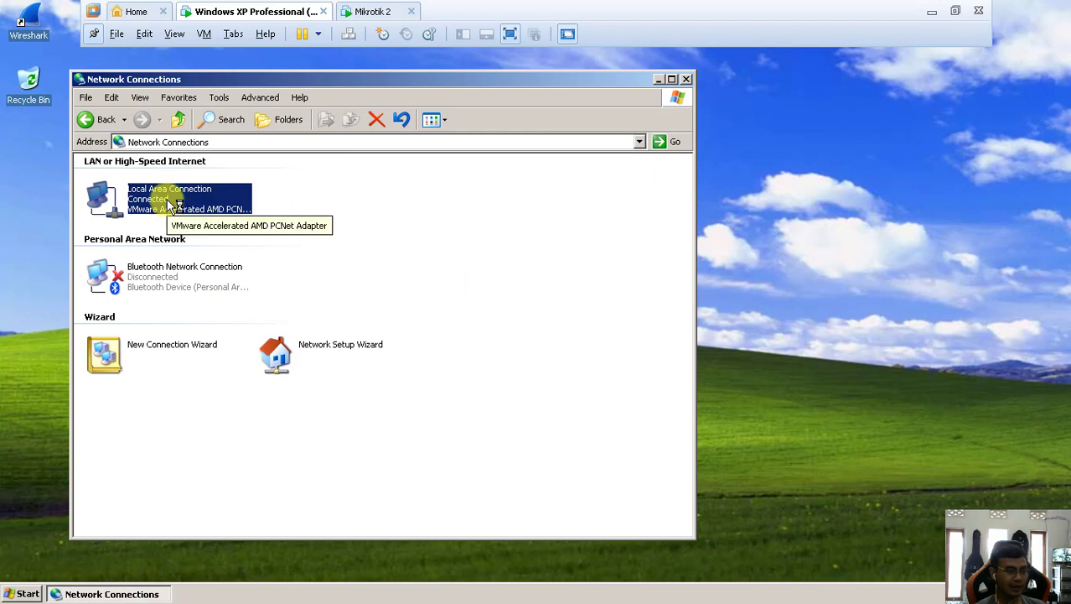
{"action": "right_click", "coordinate": [168, 202]}
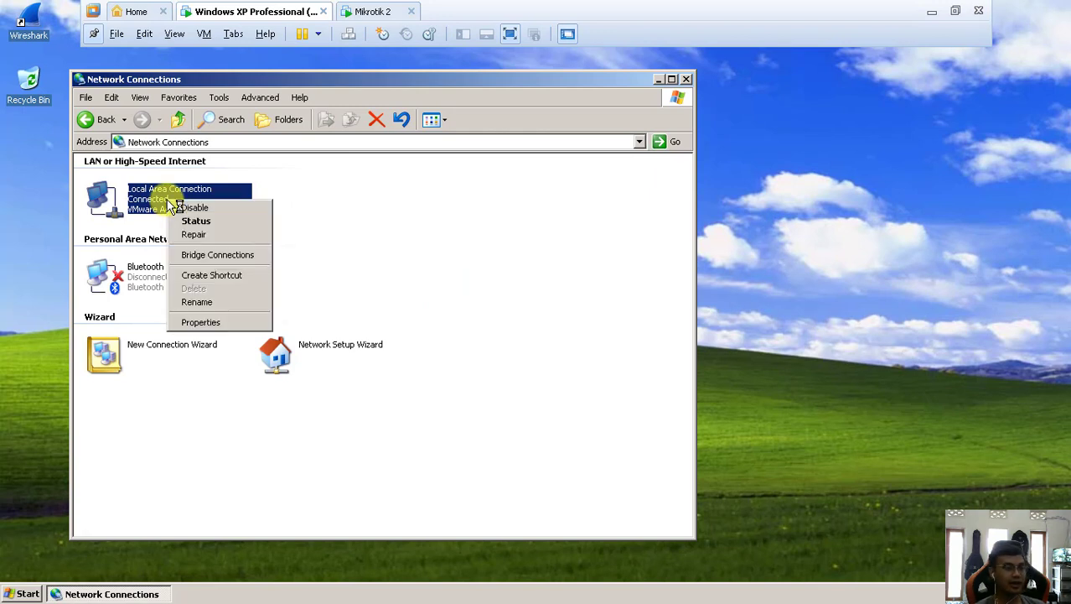
{"action": "left_click", "coordinate": [195, 208]}
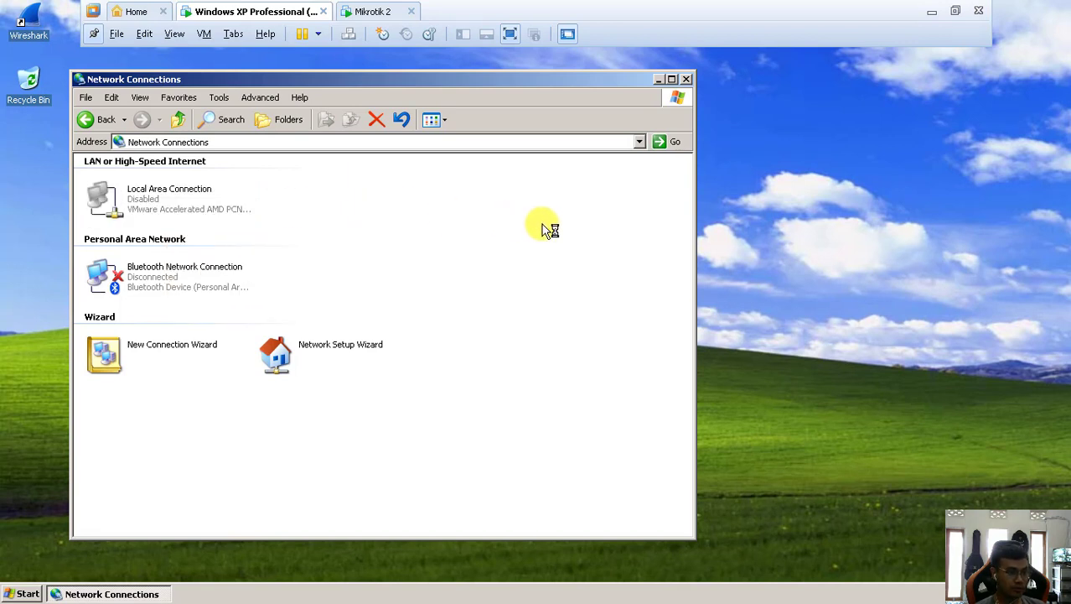
Re-enable the Local Area Connection and close Network Connections.
{"action": "left_click", "coordinate": [168, 210]}
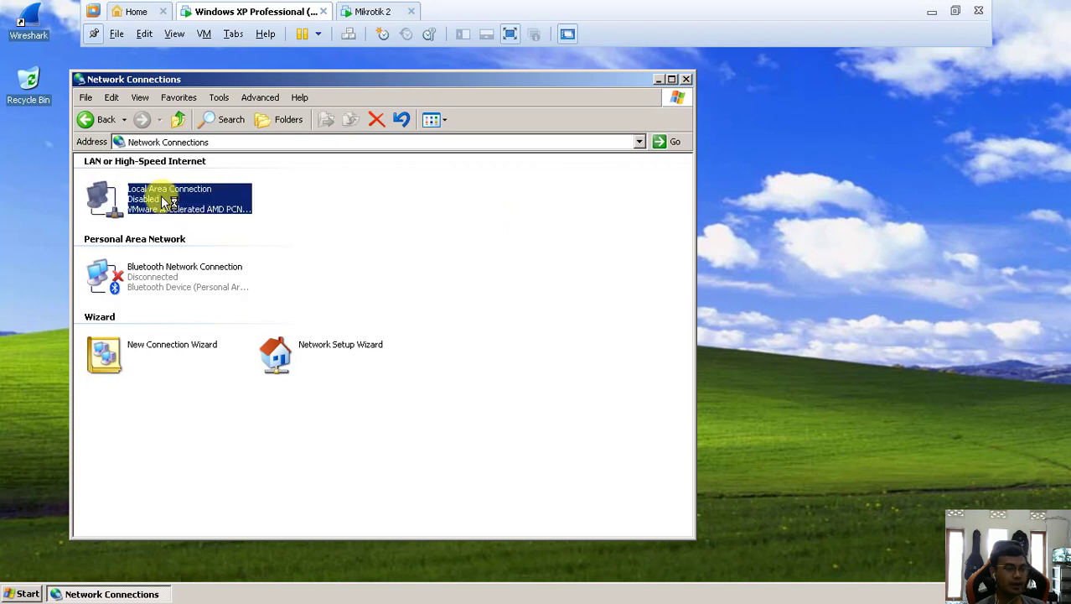
{"action": "right_click", "coordinate": [176, 202]}
{"action": "left_click", "coordinate": [183, 205]}
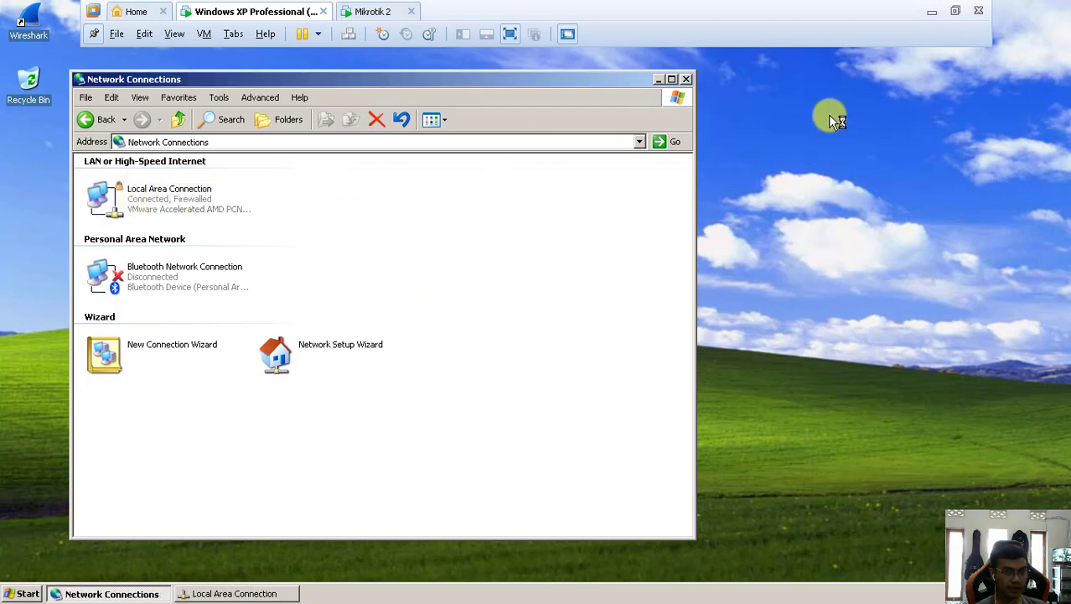
{"action": "left_click", "coordinate": [686, 79]}
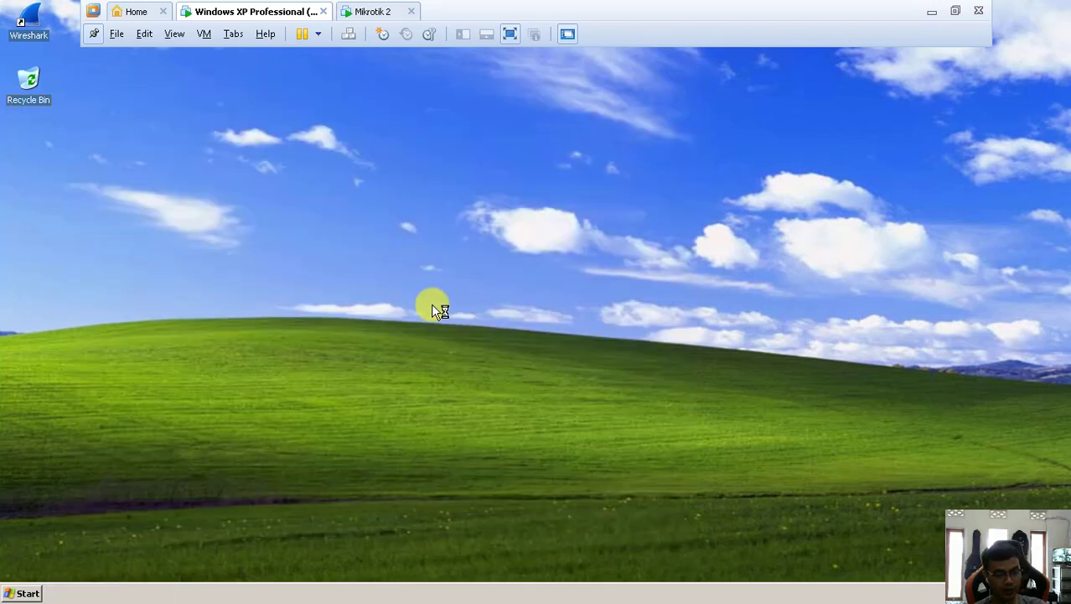
Open a Command Prompt and run ipconfig to check the DHCP-leased address 192.168.154.254.
{"action": "key", "text": "super+r"}
{"action": "type", "text": "cmd"}
{"action": "key", "text": "Return"}
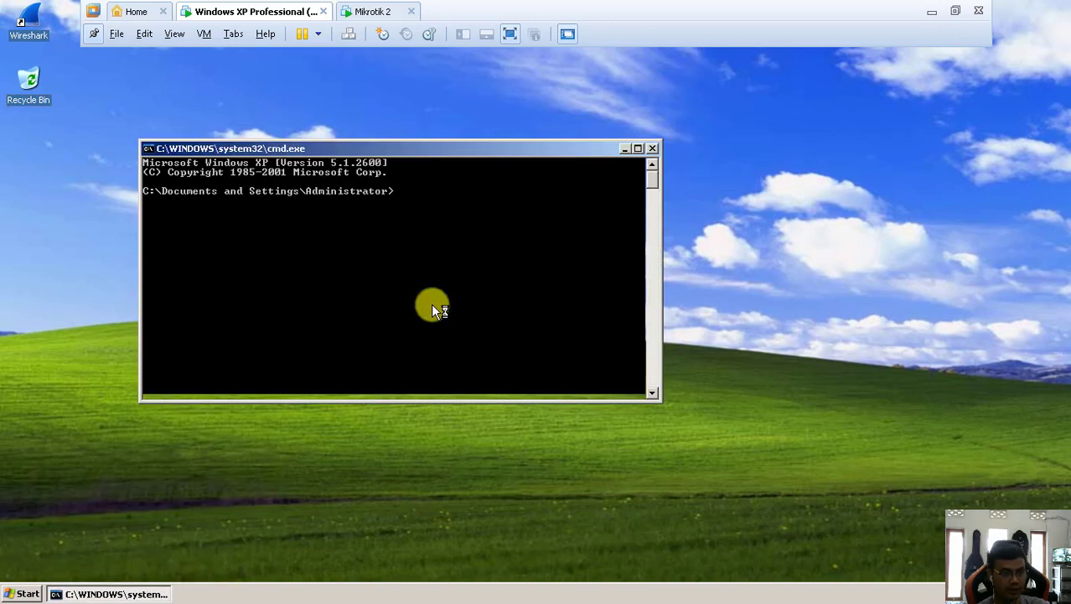
{"action": "type", "text": "ipconfig"}
{"action": "key", "text": "Return"}
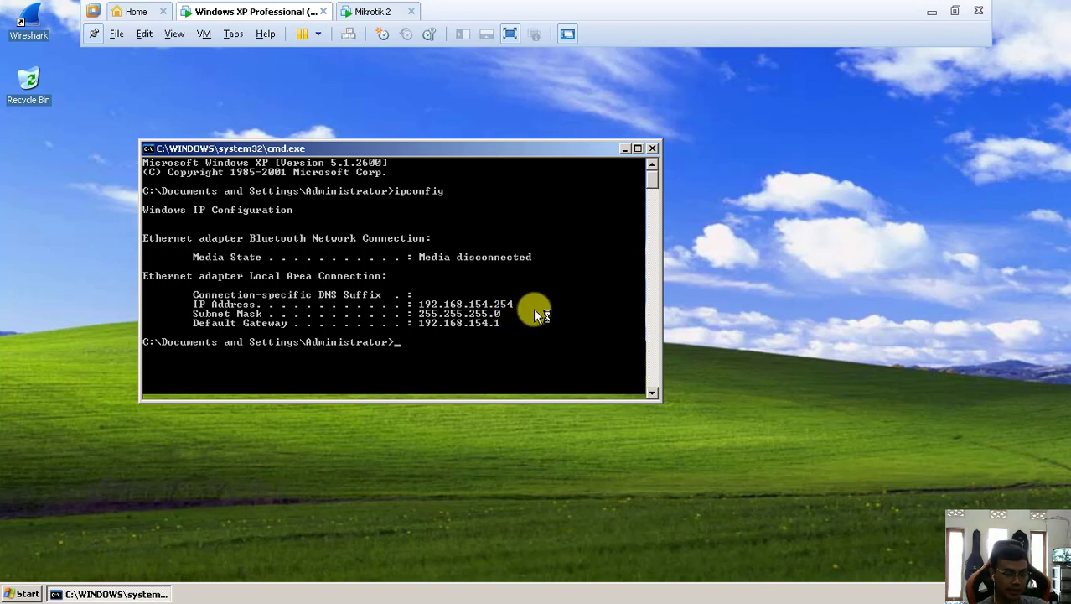
Ping google.com to confirm internet access, then close the Command Prompt.
{"action": "type", "text": "ping google.com"}
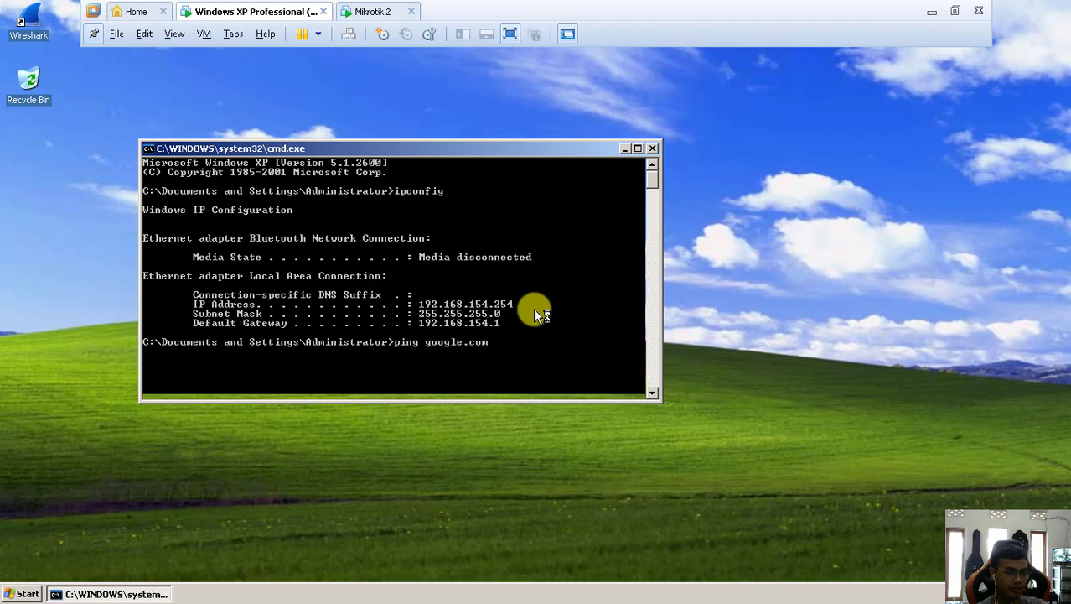
{"action": "key", "text": "Return"}
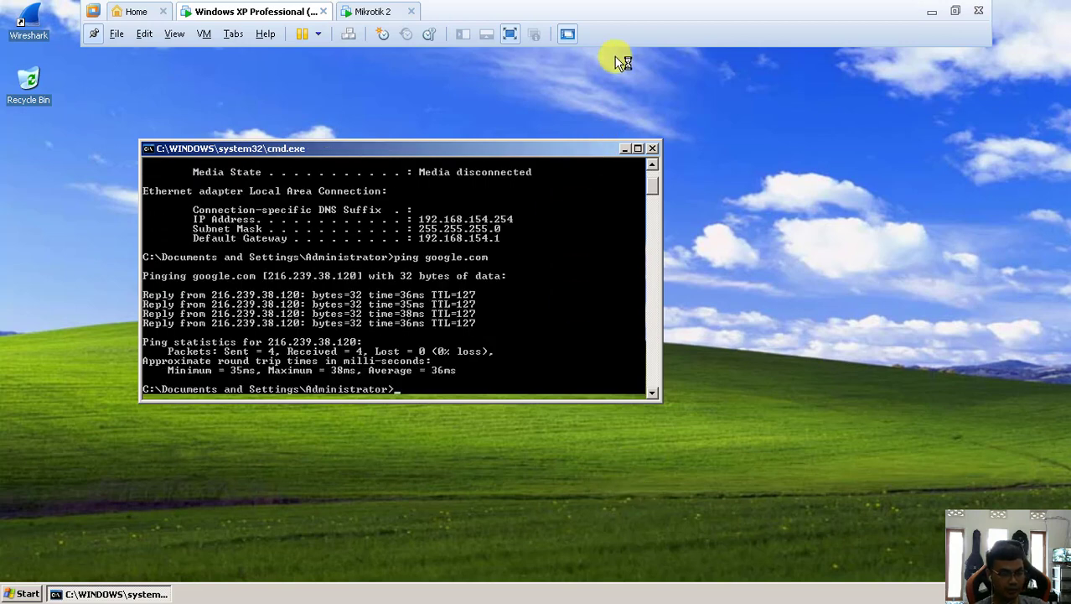
{"action": "left_click", "coordinate": [652, 147]}
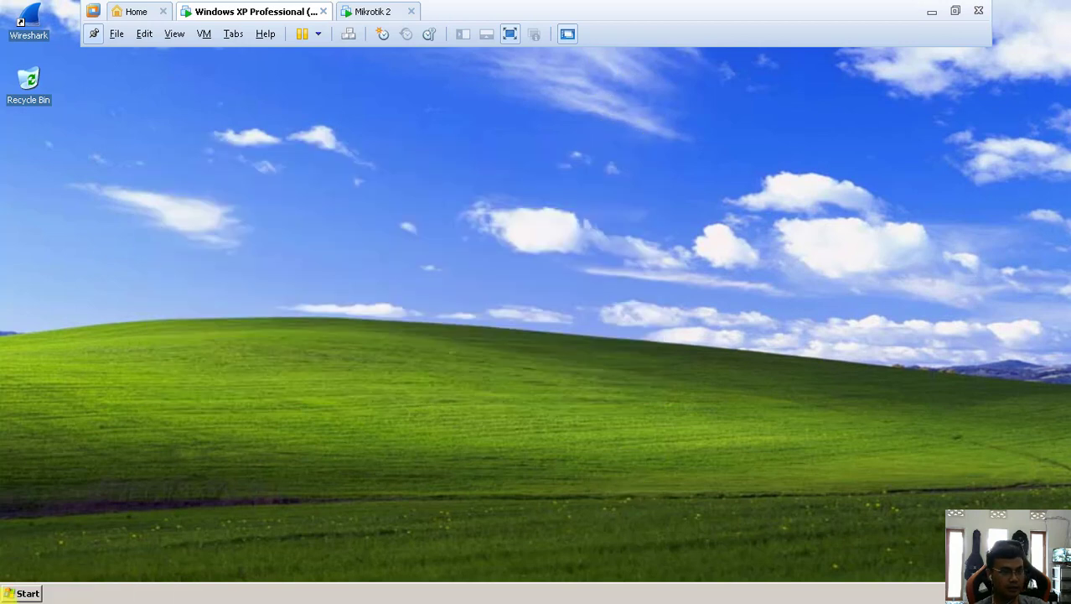
Browse to google.com in the XP guest's Internet Explorer, close it, and exit full screen.
{"action": "left_click", "coordinate": [11, 592]}
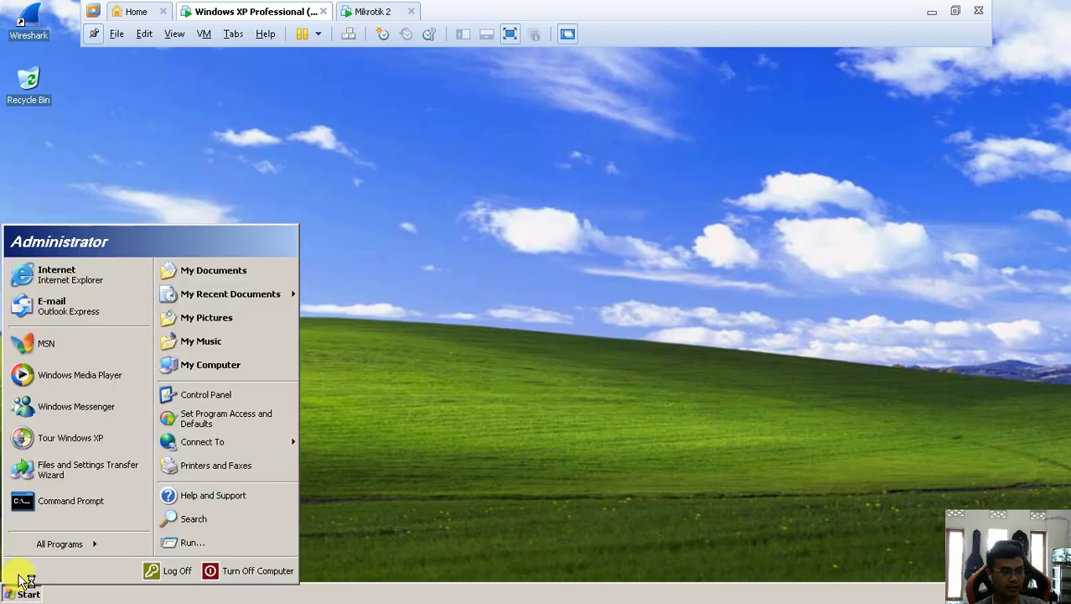
{"action": "left_click", "coordinate": [66, 290]}
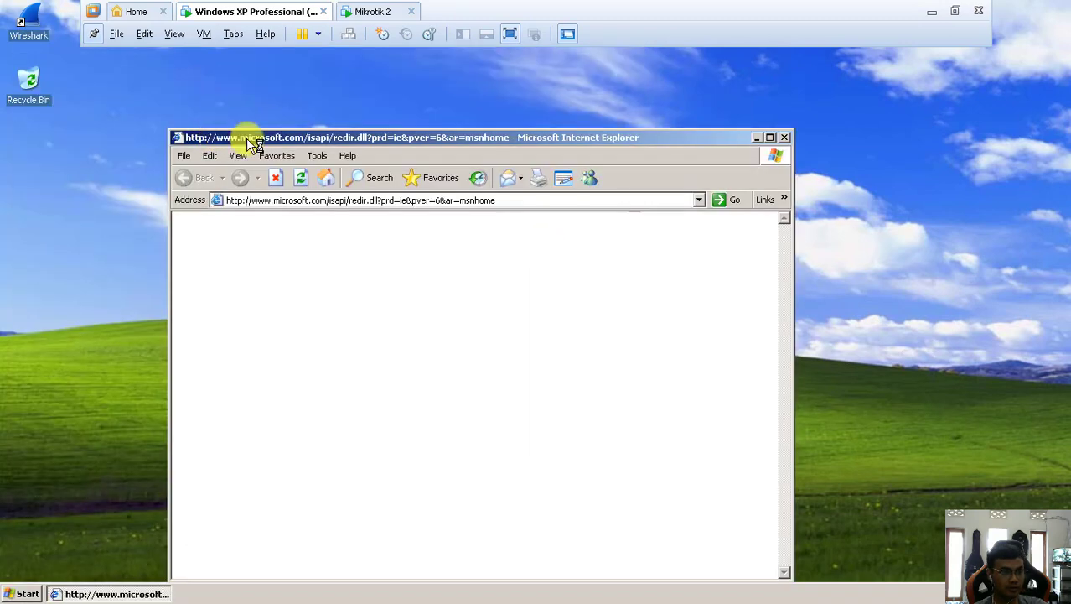
{"action": "left_click", "coordinate": [355, 200]}
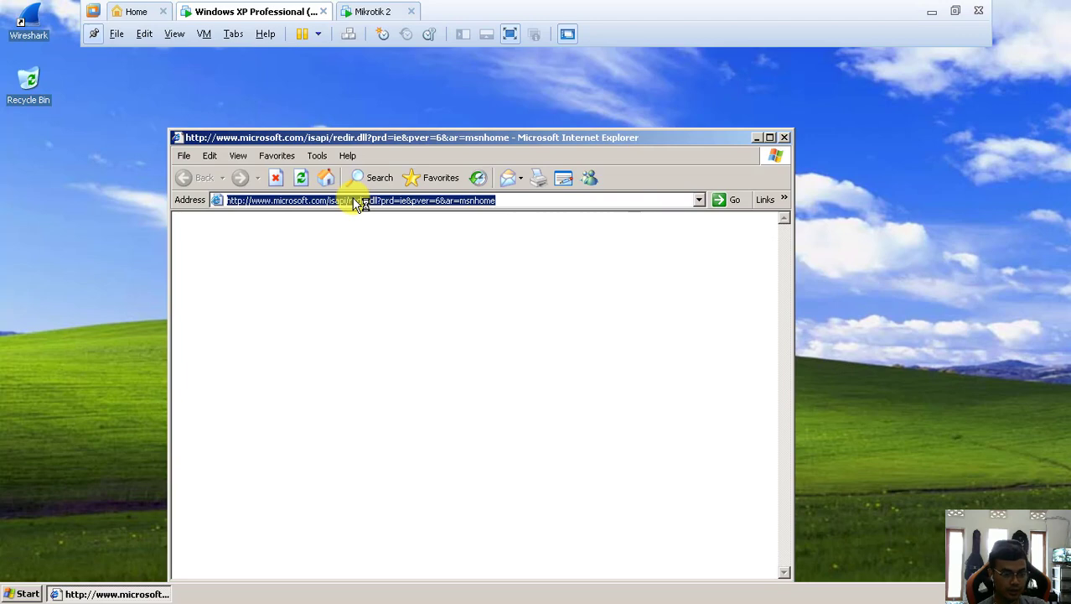
{"action": "type", "text": "google.com"}
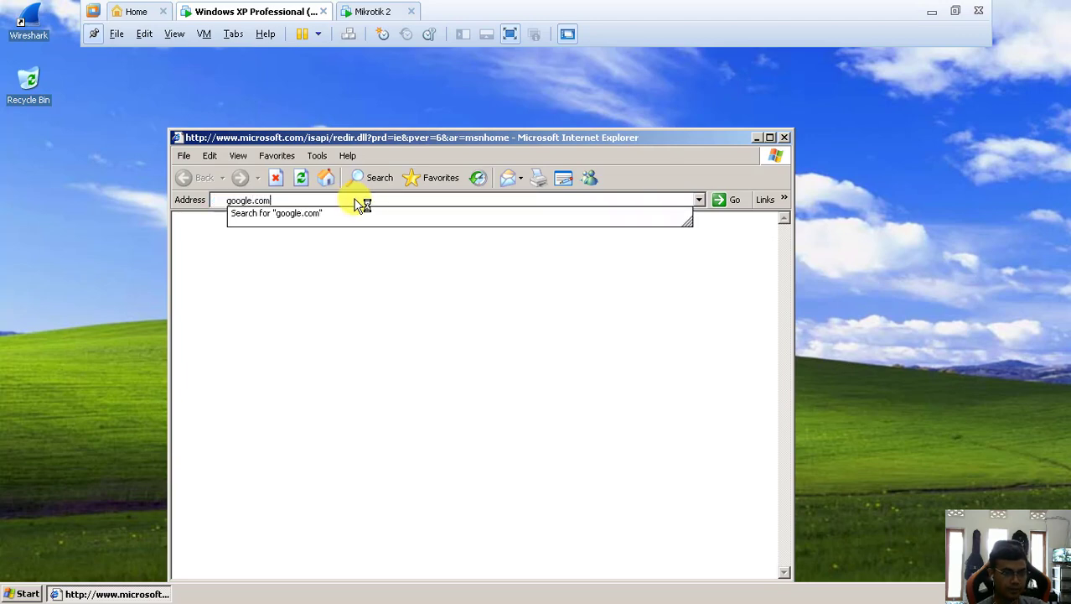
{"action": "key", "text": "Return"}
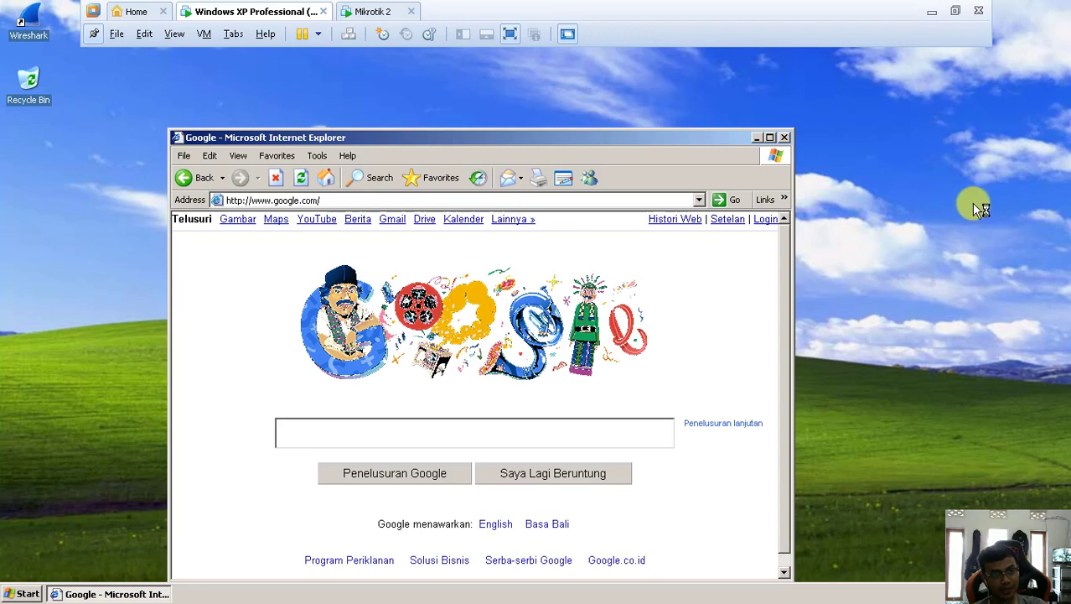
{"action": "left_click", "coordinate": [786, 138]}
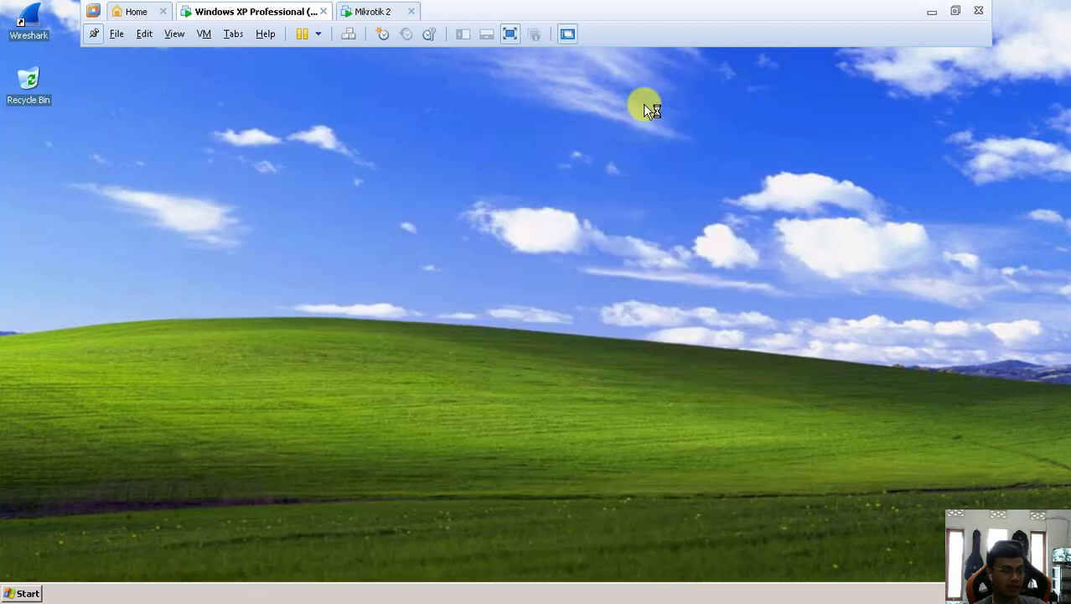
{"action": "left_click", "coordinate": [509, 35]}
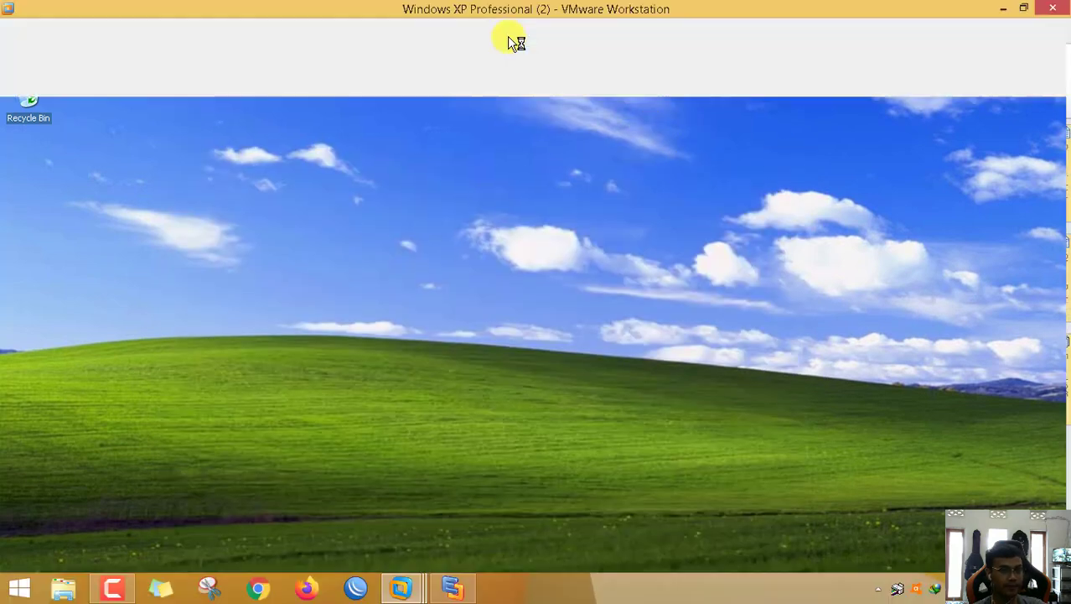